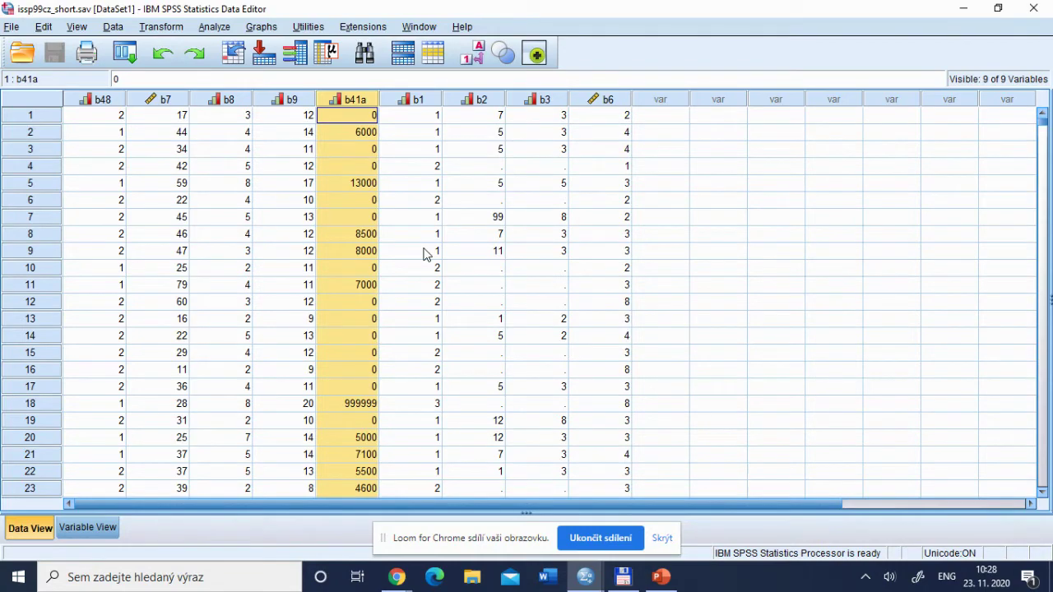
Highlight the highest education column (b8), followed by the income column (b41a), to review their data.
{"action": "mouse_move", "coordinate": [344, 103]}
{"action": "left_click", "coordinate": [223, 100]}
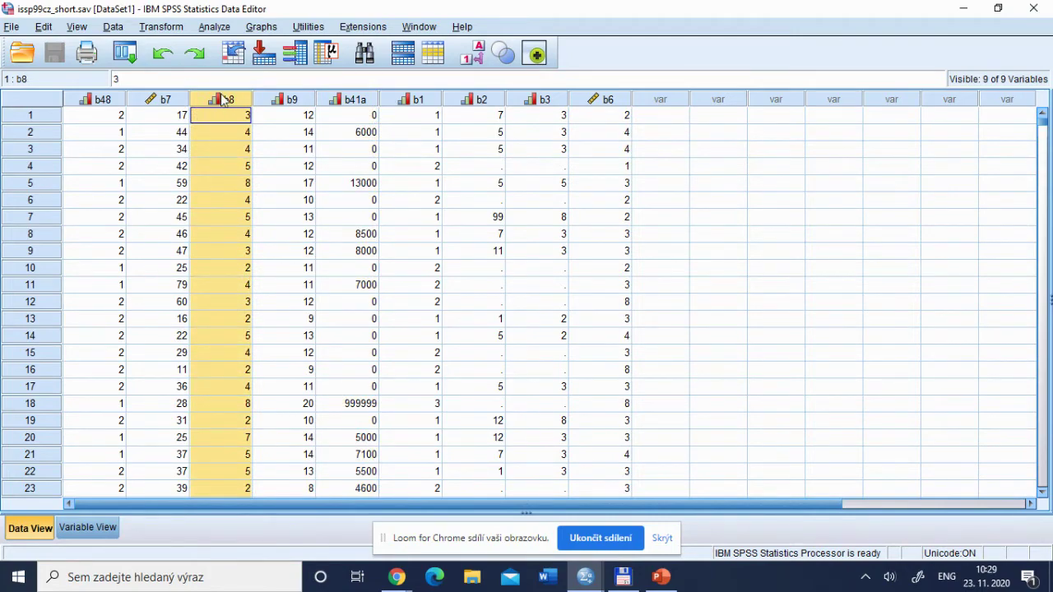
{"action": "mouse_move", "coordinate": [221, 105]}
{"action": "left_click", "coordinate": [349, 104]}
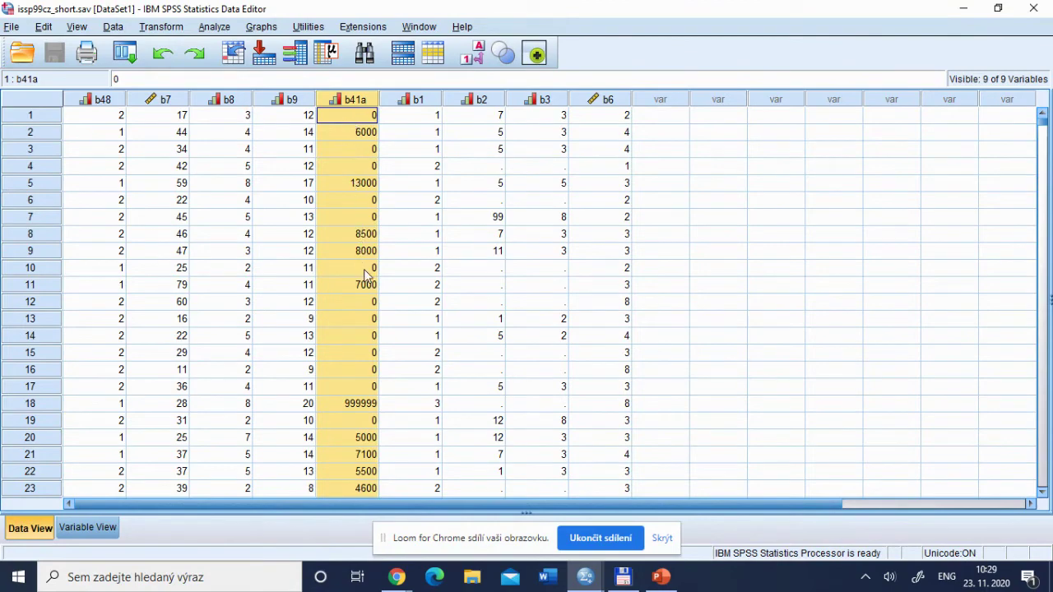
Look up the value labels of the income variable (b41a), starting from the 999999 entry in case 18.
{"action": "left_click", "coordinate": [367, 405]}
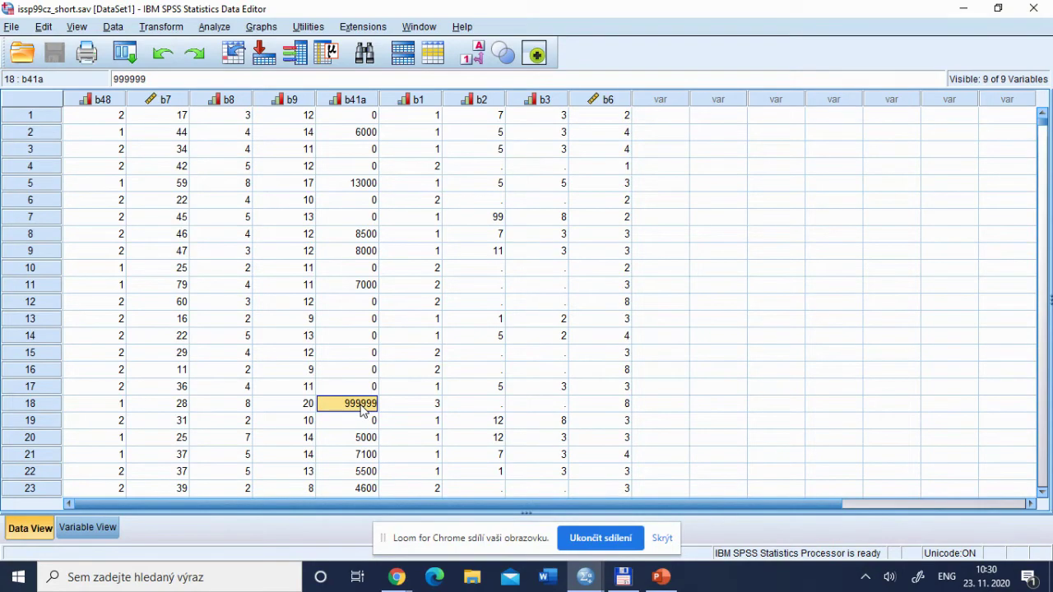
{"action": "left_click", "coordinate": [301, 61]}
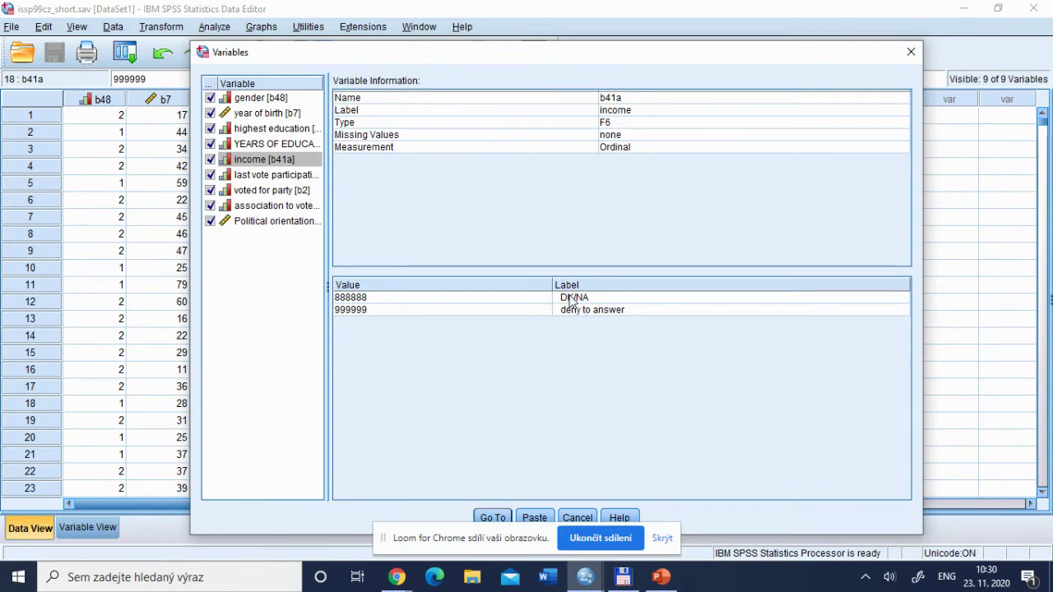
{"action": "left_click", "coordinate": [577, 517]}
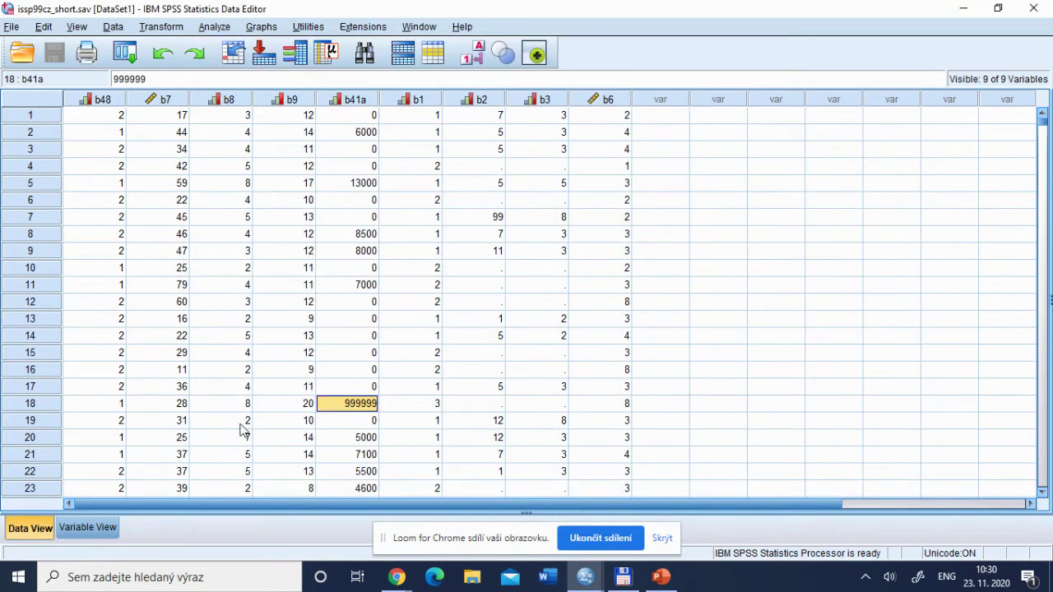
Define 0, 888888 and 999999 as discrete missing values for the income variable (b41a).
{"action": "left_click", "coordinate": [90, 527]}
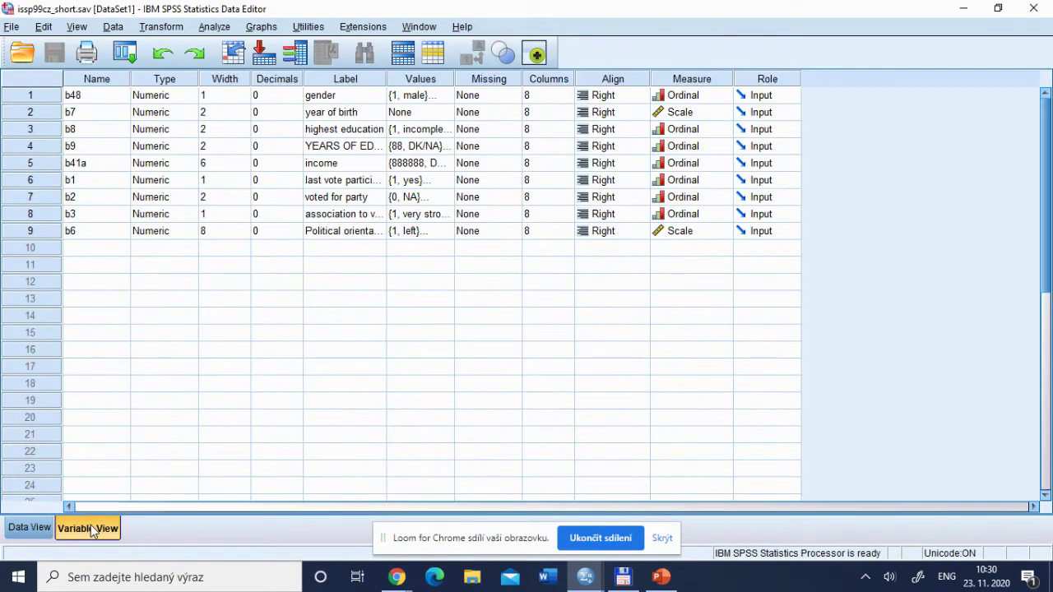
{"action": "left_click", "coordinate": [42, 163]}
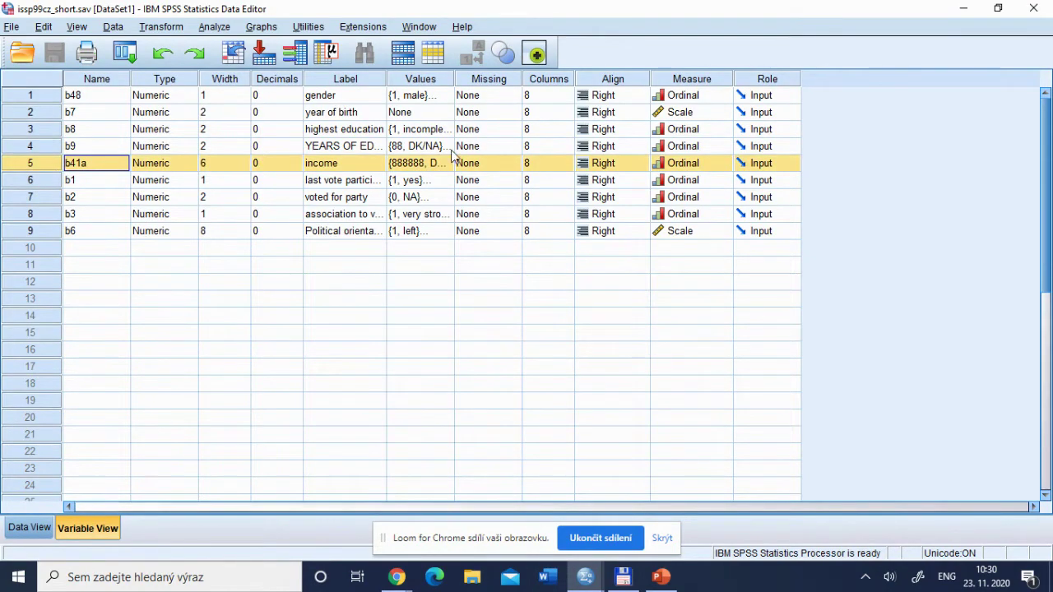
{"action": "left_click", "coordinate": [505, 164]}
{"action": "left_click", "coordinate": [515, 165]}
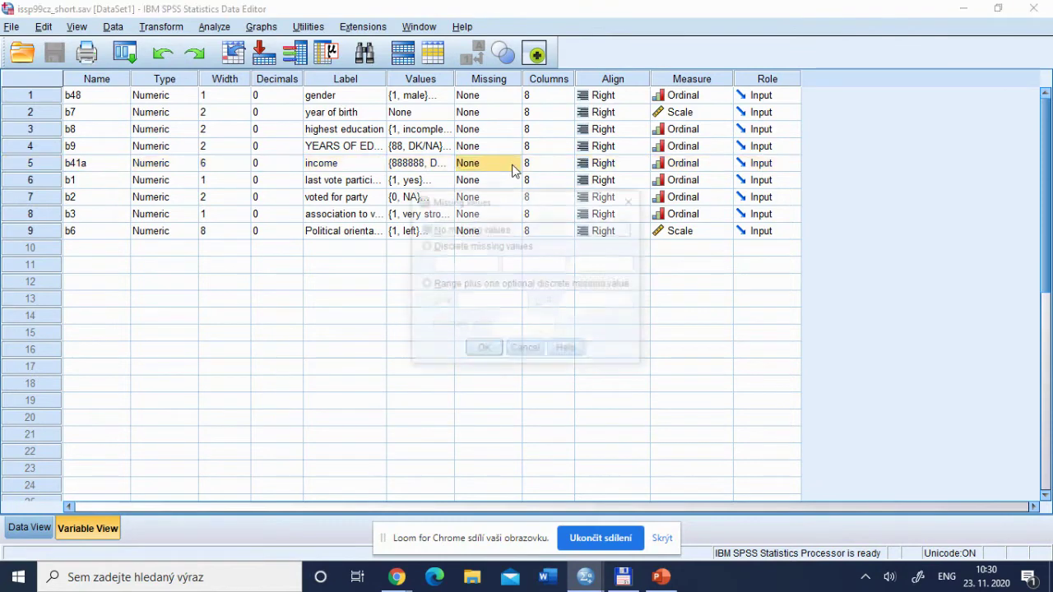
{"action": "left_click", "coordinate": [456, 246]}
{"action": "left_click", "coordinate": [468, 268]}
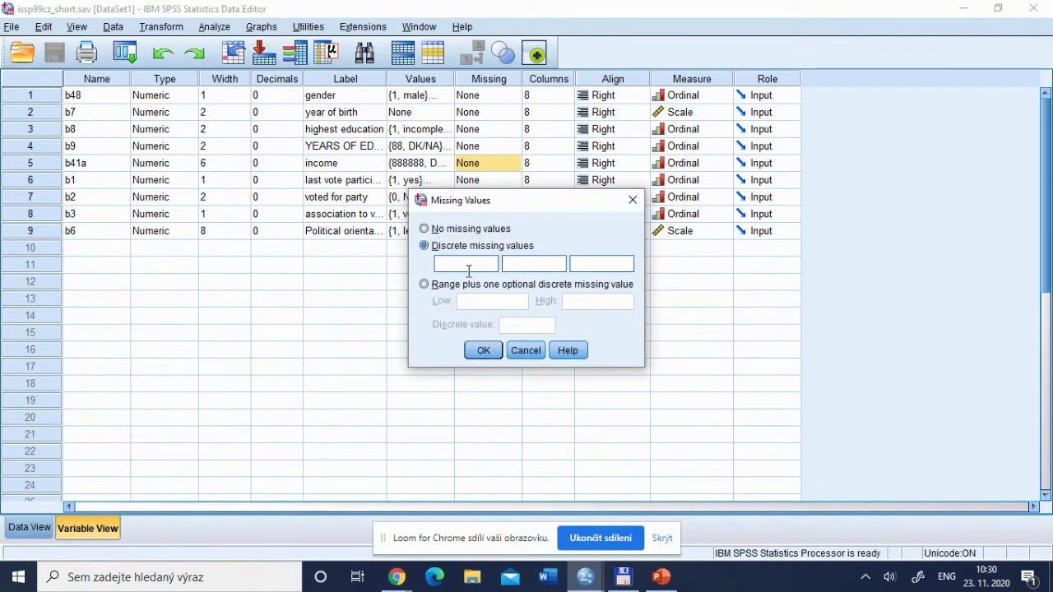
{"action": "type", "text": "0"}
{"action": "left_click", "coordinate": [519, 265]}
{"action": "type", "text": "888888"}
{"action": "type", "text": "9999"}
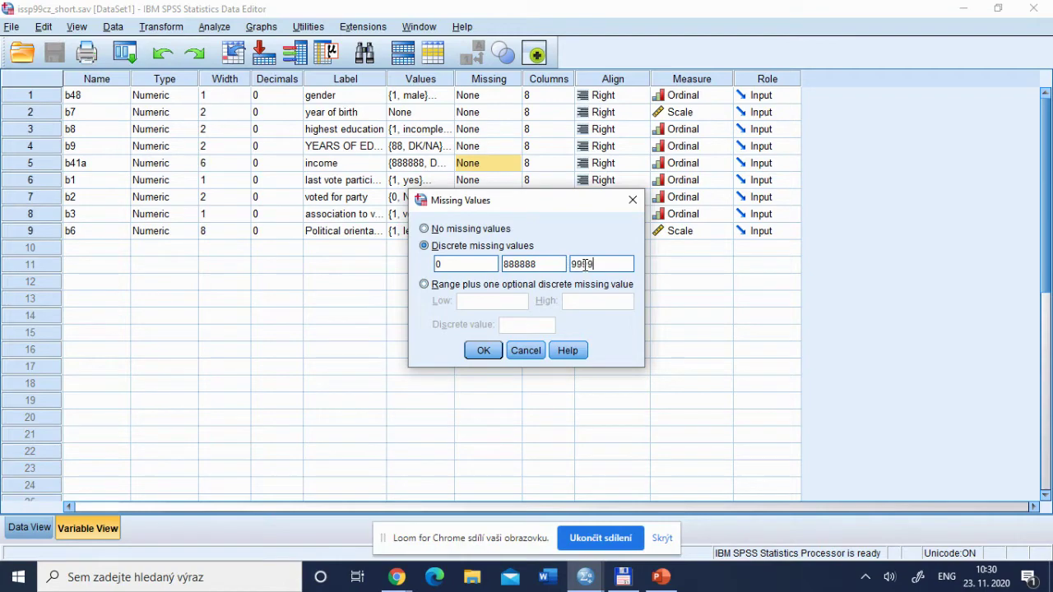
{"action": "type", "text": "99"}
{"action": "left_click", "coordinate": [484, 352]}
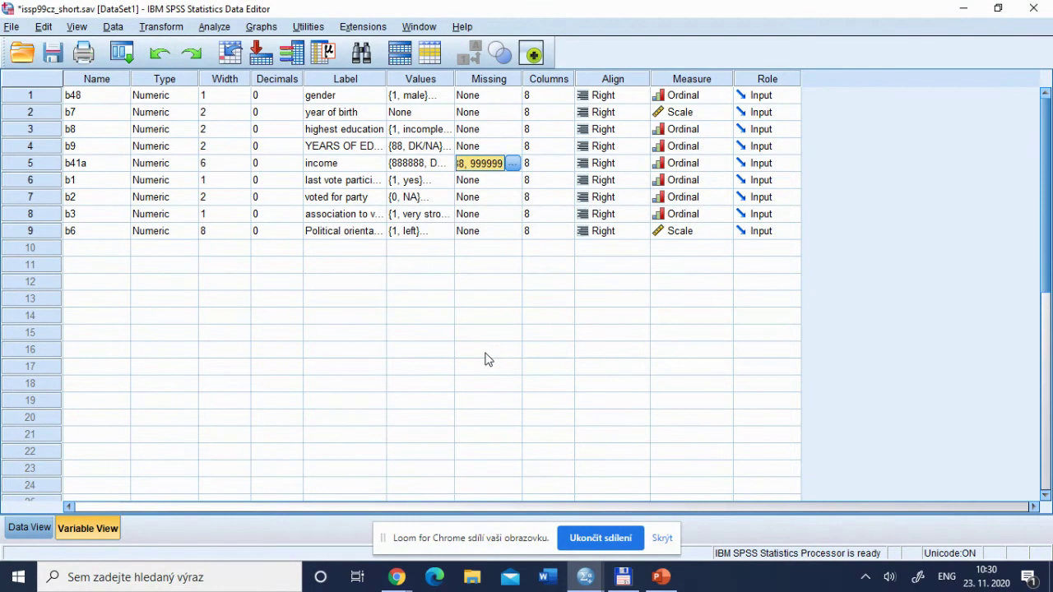
{"action": "left_click", "coordinate": [41, 167]}
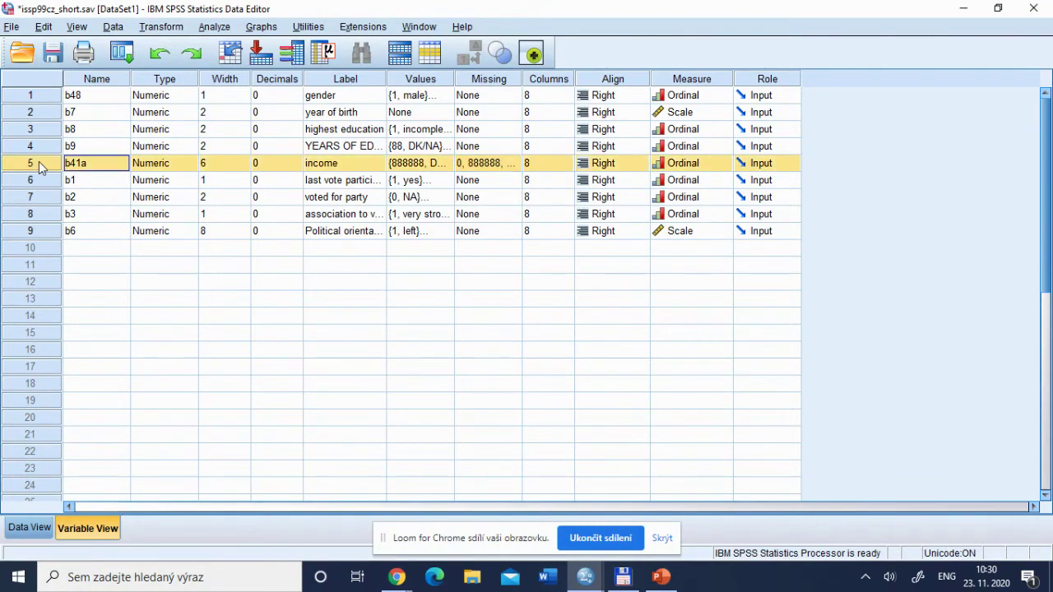
Return to the data values and run a frequency table for highest education (b8).
{"action": "left_click", "coordinate": [25, 533]}
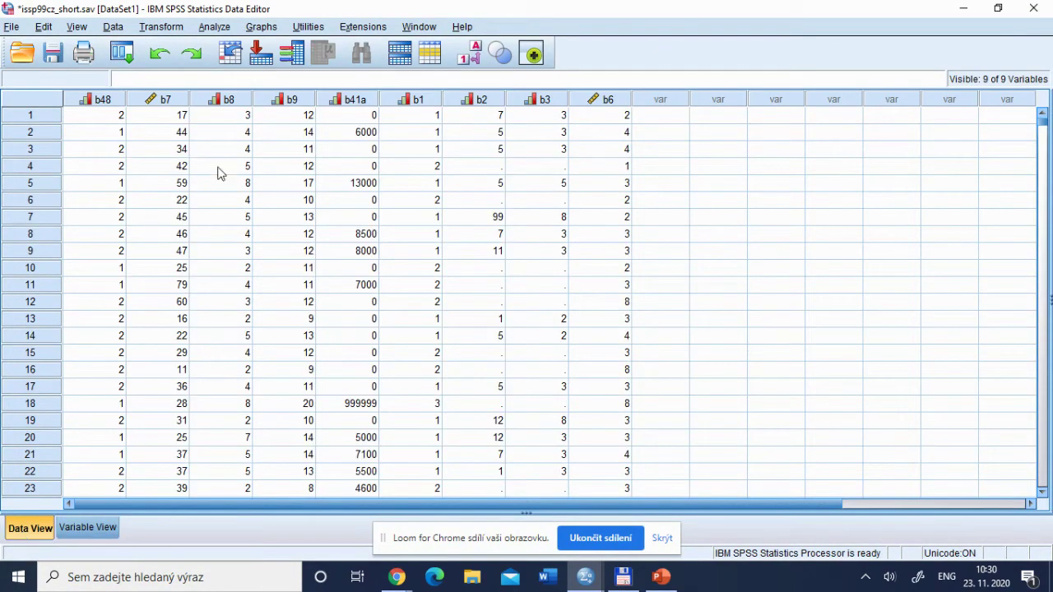
{"action": "left_click", "coordinate": [220, 103]}
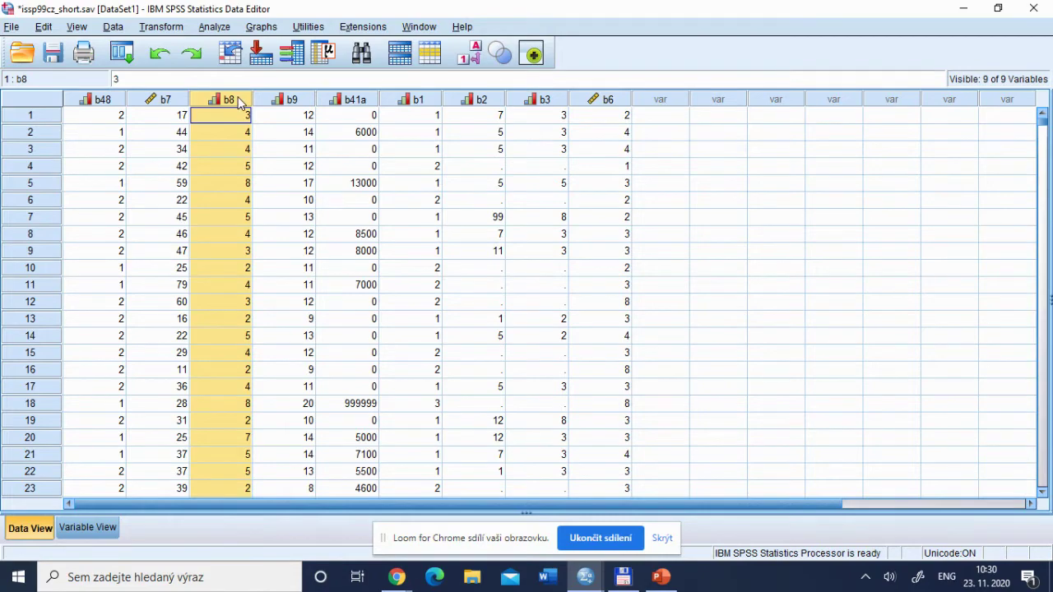
{"action": "mouse_move", "coordinate": [238, 102]}
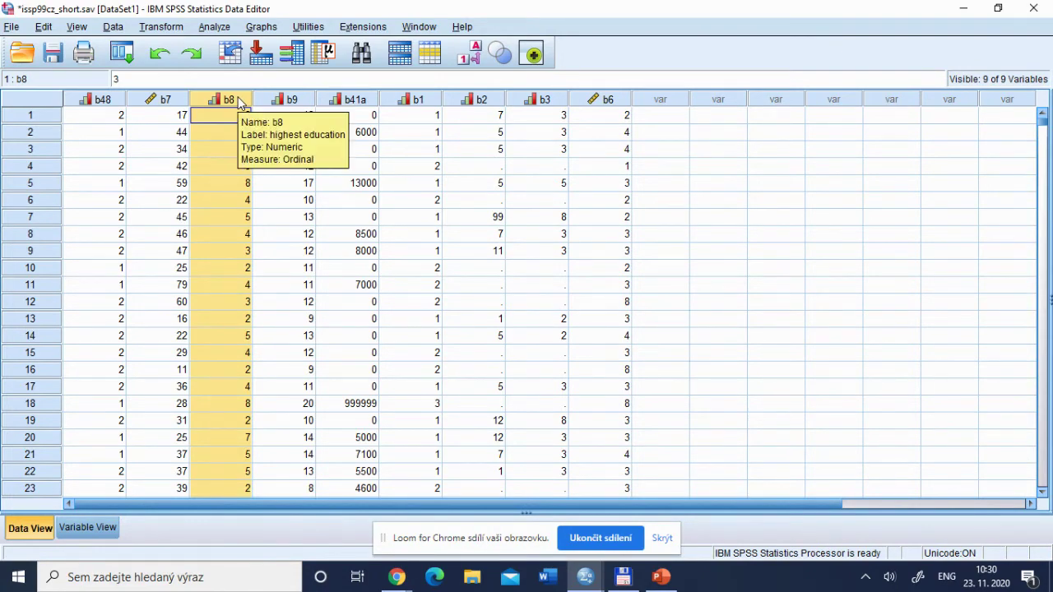
{"action": "left_click", "coordinate": [212, 32]}
{"action": "mouse_move", "coordinate": [280, 64]}
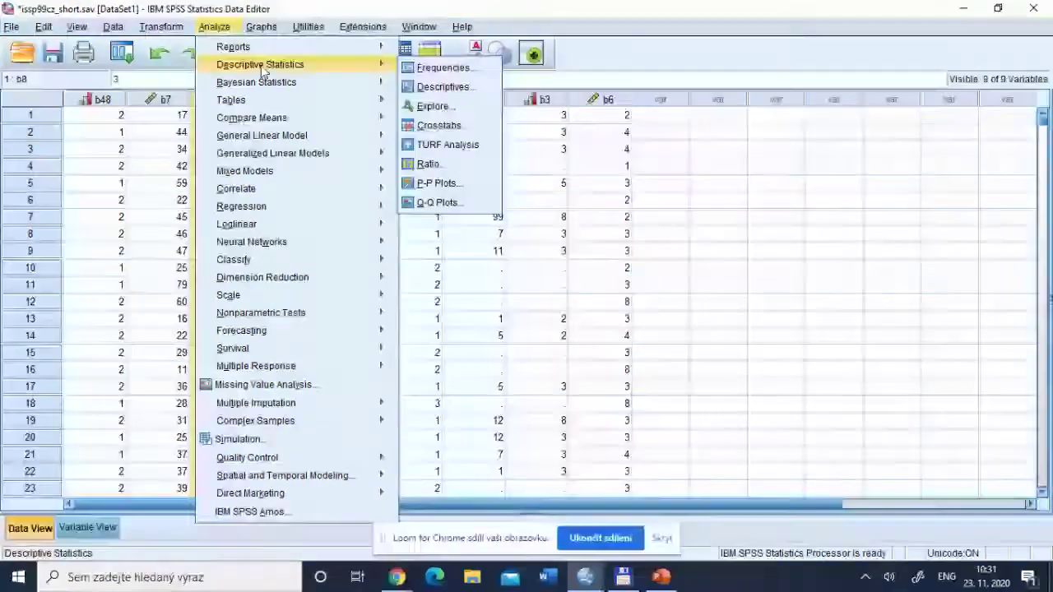
{"action": "left_click", "coordinate": [437, 69]}
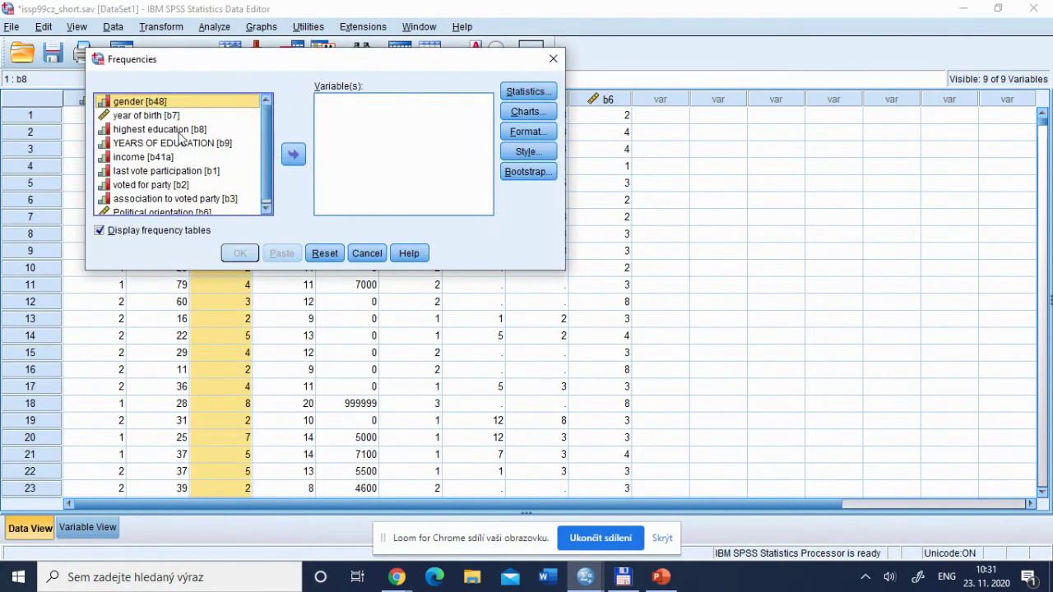
{"action": "left_click", "coordinate": [171, 131]}
{"action": "left_click", "coordinate": [294, 153]}
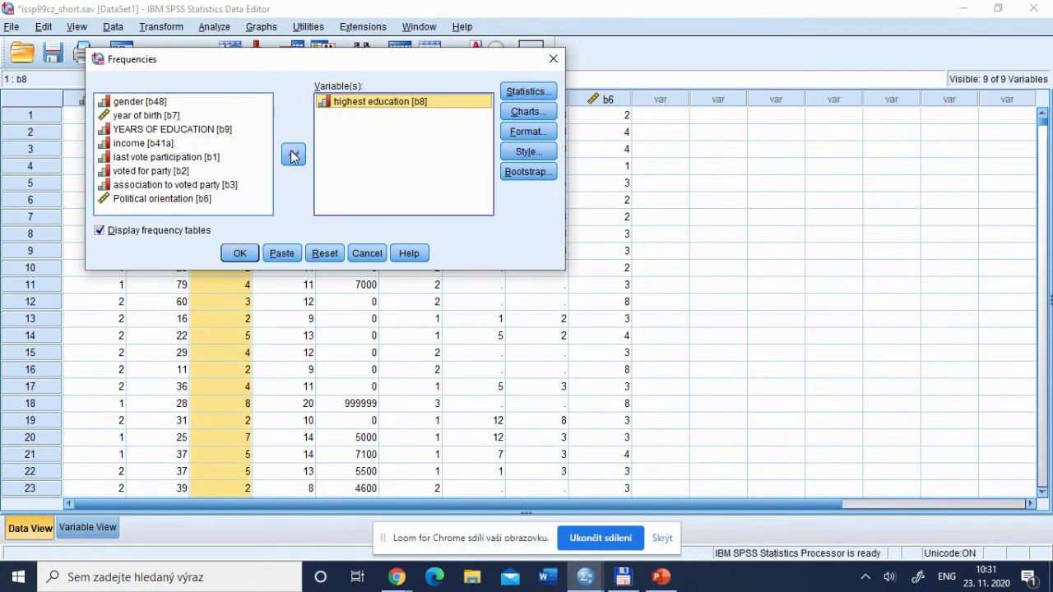
{"action": "left_click", "coordinate": [240, 253]}
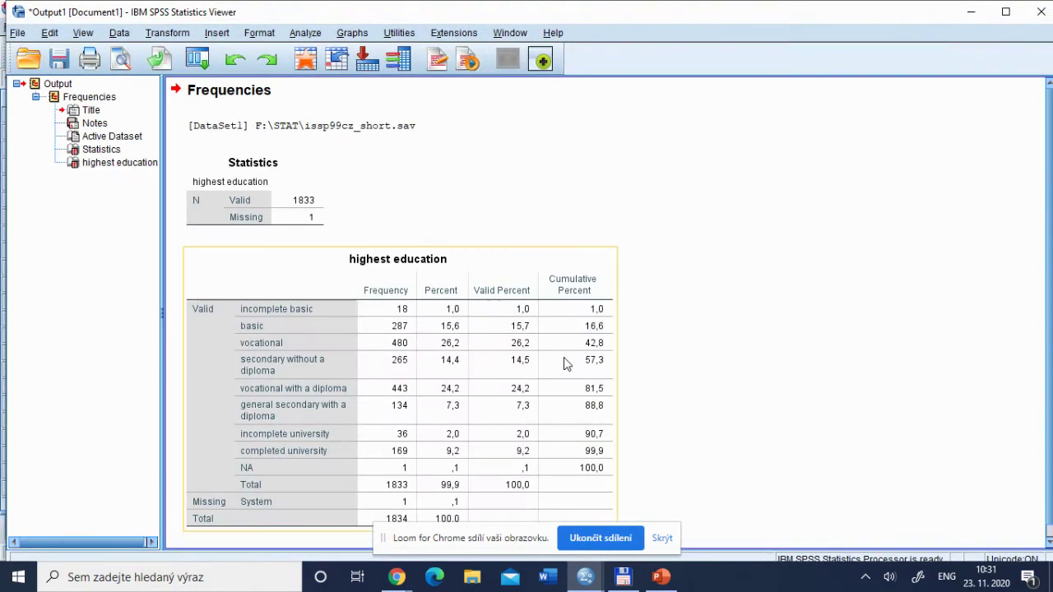
Examine the highest education frequency table in the output down to its total row.
{"action": "double_click", "coordinate": [493, 341]}
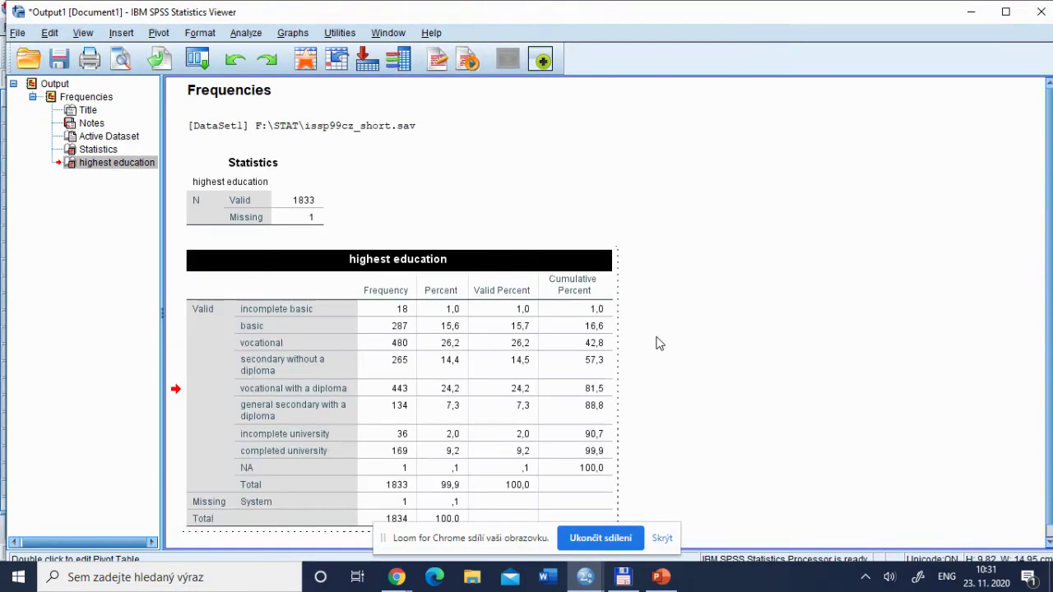
{"action": "left_click", "coordinate": [395, 163]}
{"action": "left_click", "coordinate": [568, 325]}
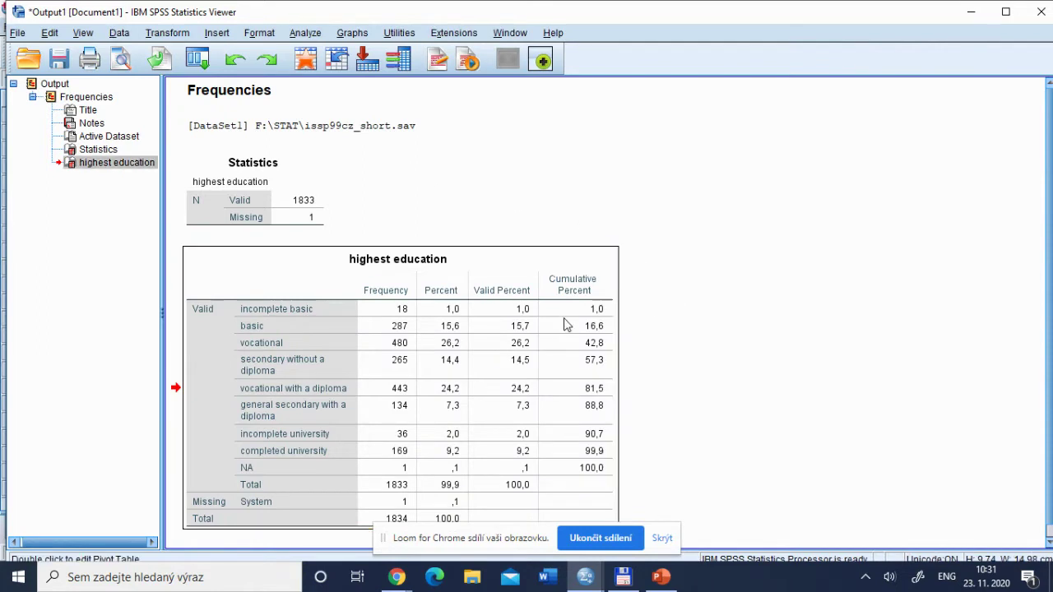
{"action": "left_click_drag", "start_coordinate": [1050, 294], "coordinate": [1051, 358]}
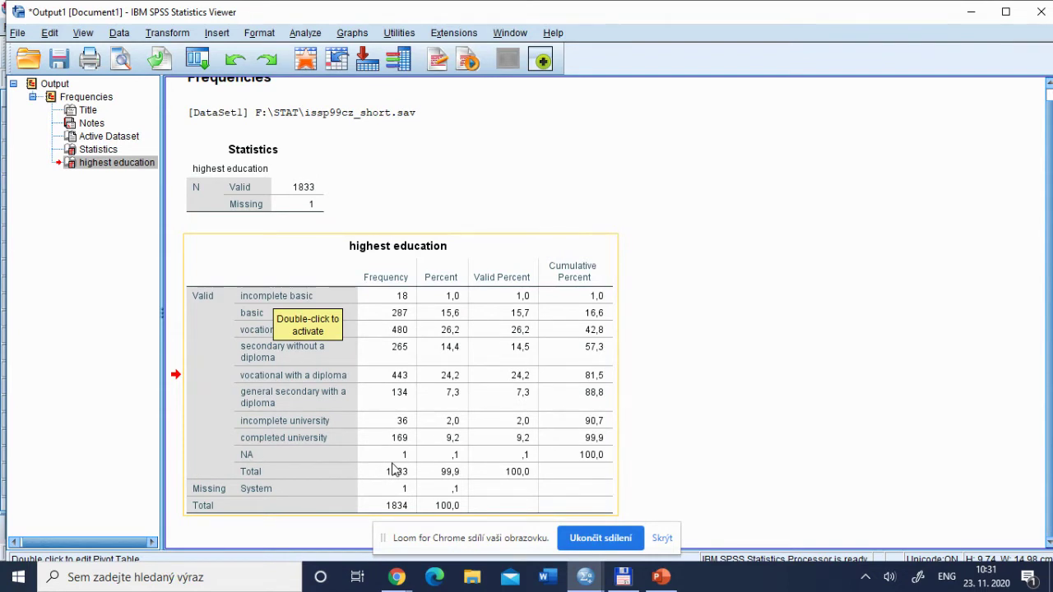
Switch to the PowerPoint presentation and show the slide on data and assumptions for ANOVA.
{"action": "left_click", "coordinate": [658, 581]}
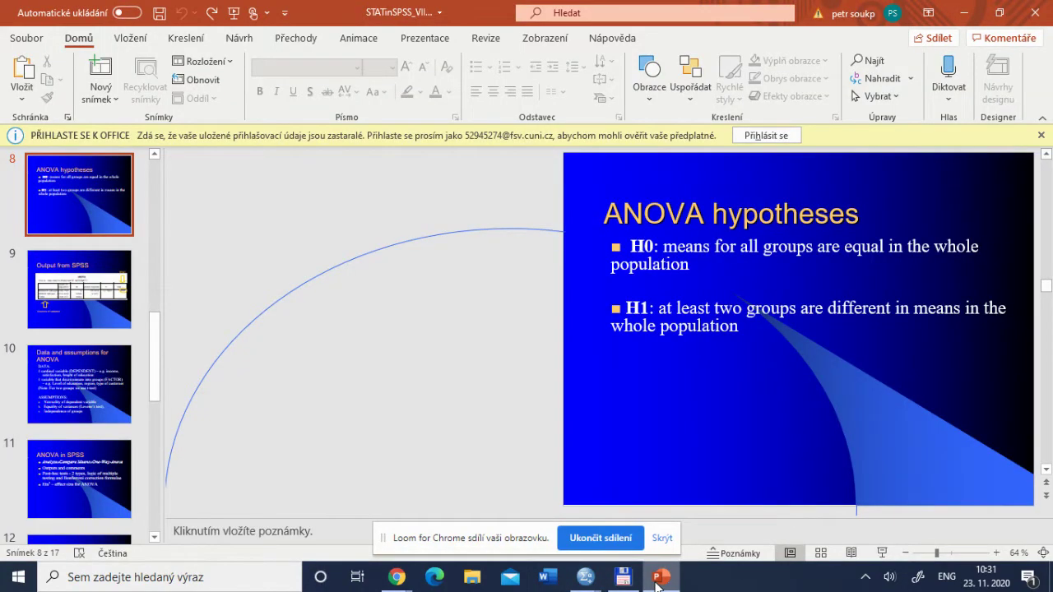
{"action": "key", "text": "Page_Down"}
{"action": "key", "text": "Page_Down"}
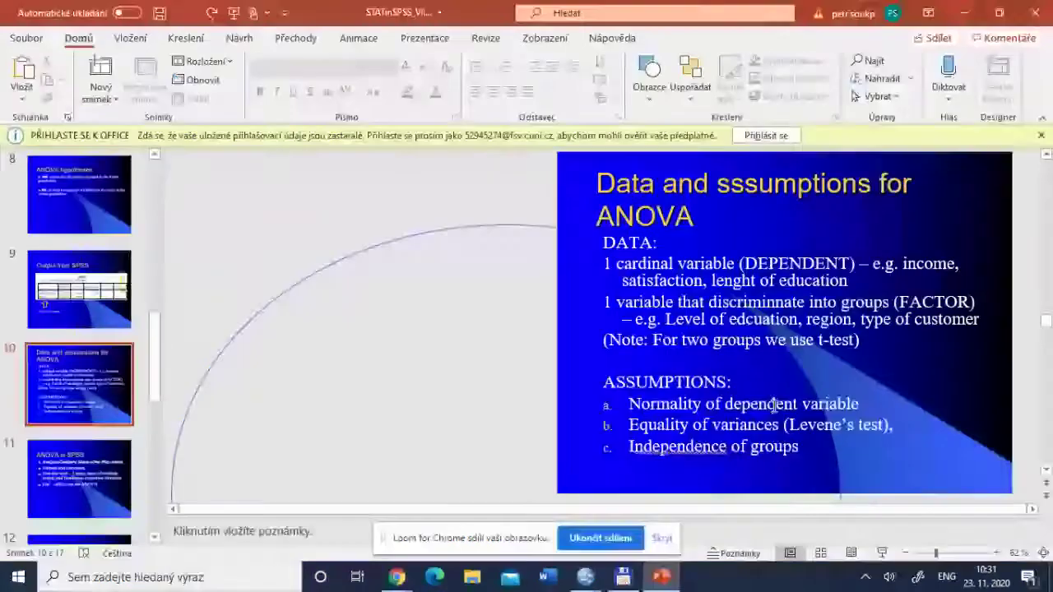
Switch back to the SPSS Data Editor and set up a recode of highest education (b8) into a different variable named b8_rec.
{"action": "key", "text": "alt+Tab"}
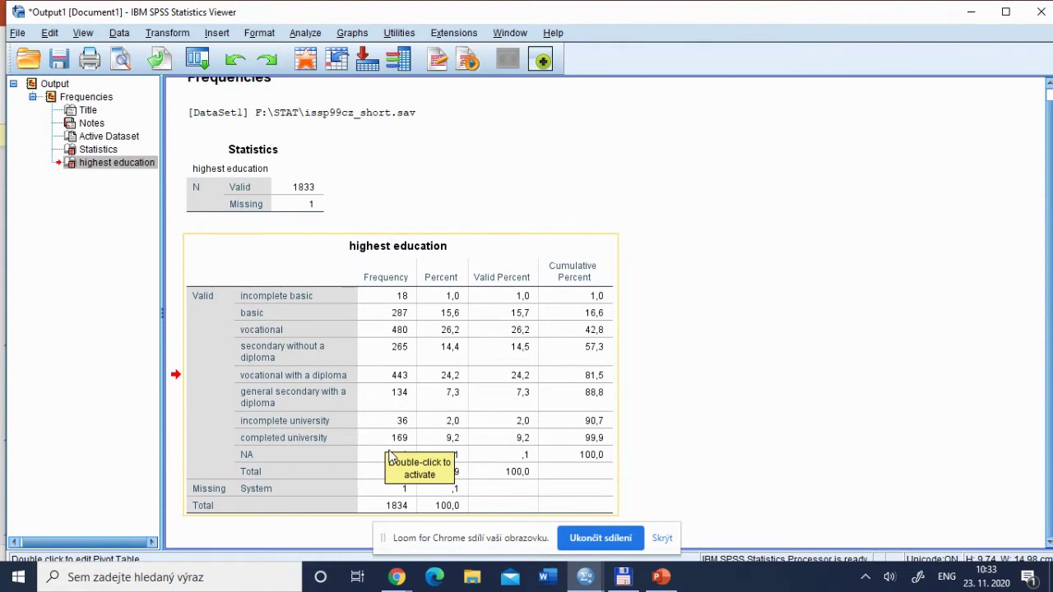
{"action": "key", "text": "alt+Tab"}
{"action": "key", "text": "alt+Tab"}
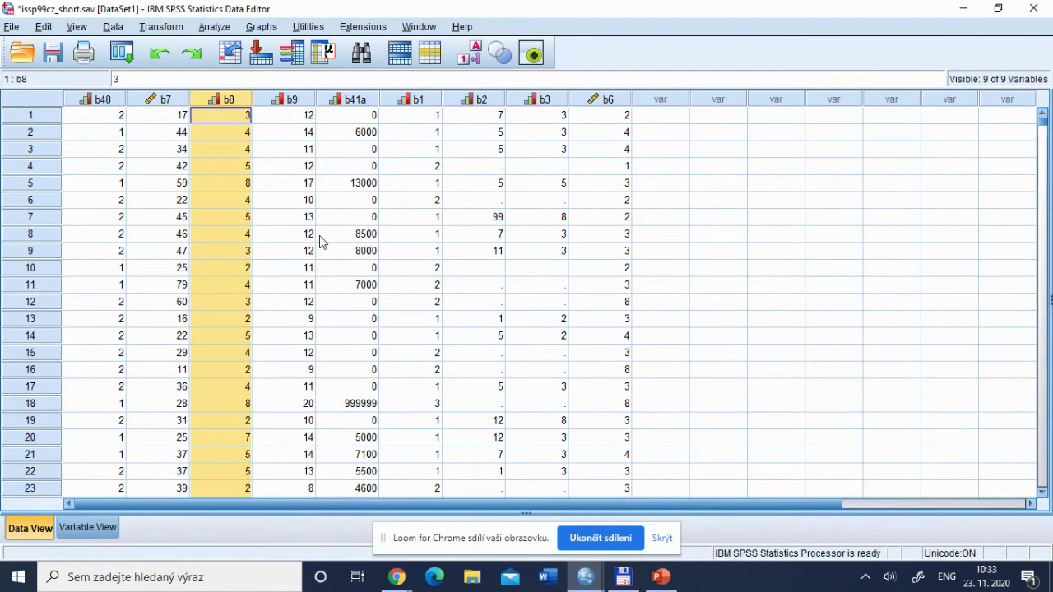
{"action": "left_click", "coordinate": [173, 29]}
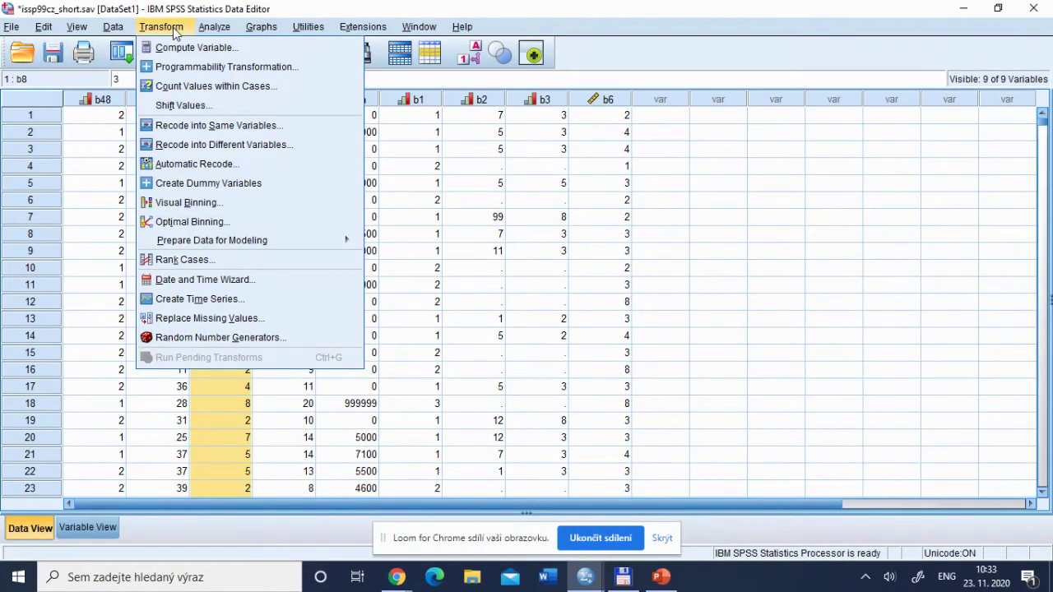
{"action": "left_click", "coordinate": [218, 148]}
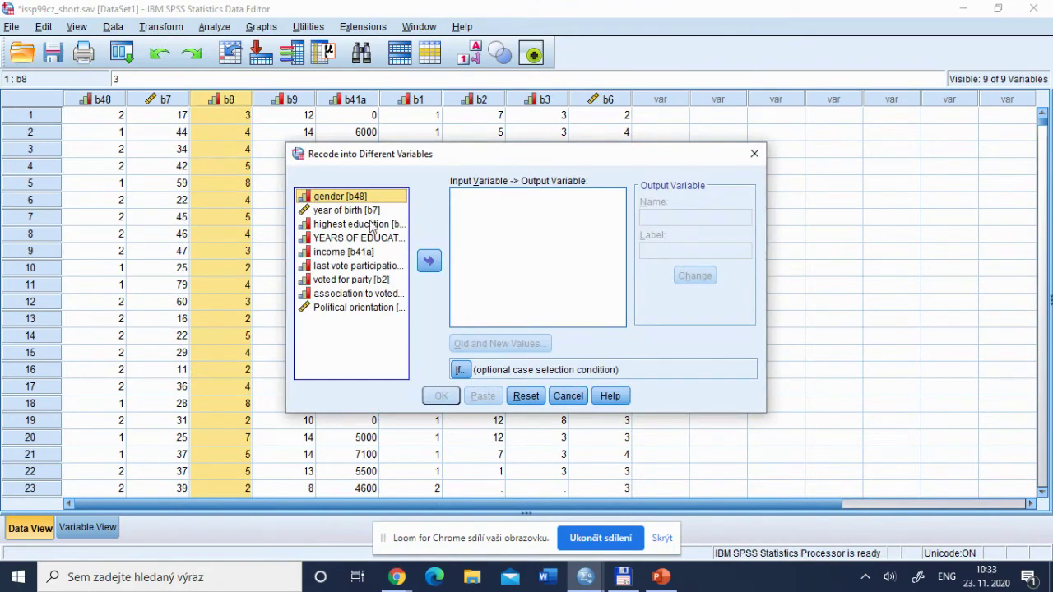
{"action": "left_click", "coordinate": [366, 225]}
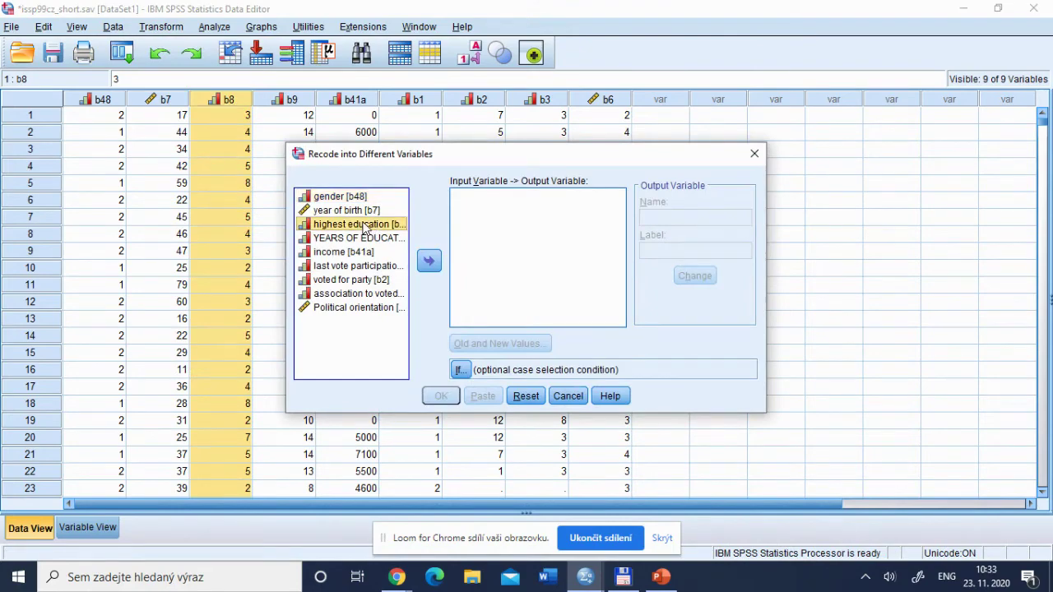
{"action": "left_click", "coordinate": [429, 262]}
{"action": "left_click", "coordinate": [676, 217]}
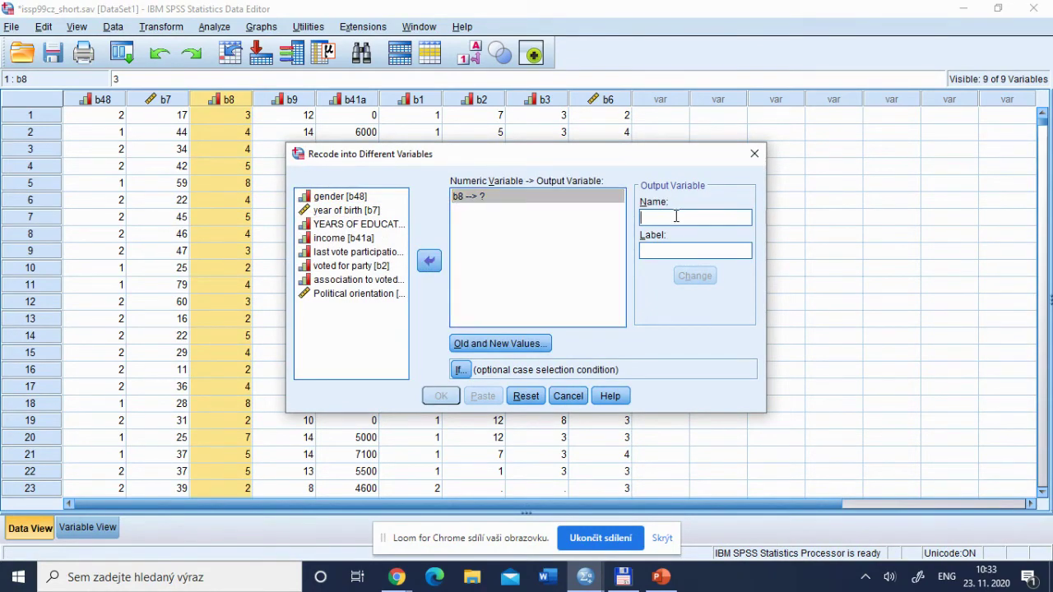
{"action": "type", "text": "B"}
{"action": "key", "text": "BackSpace"}
{"action": "type", "text": "b8"}
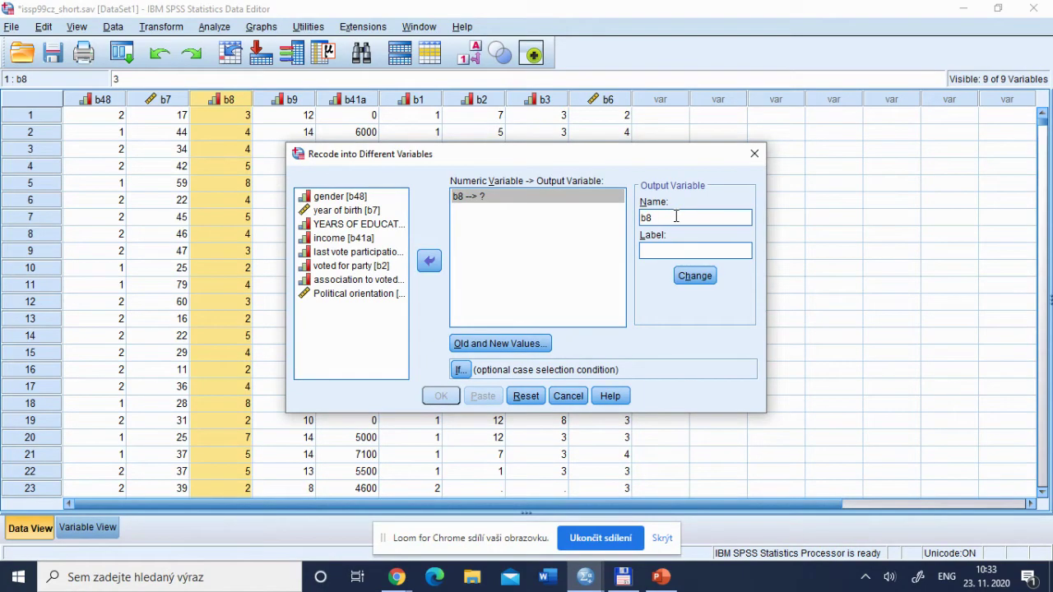
{"action": "key", "text": "alt+shift"}
{"action": "type", "text": "_rec"}
{"action": "left_click", "coordinate": [694, 280]}
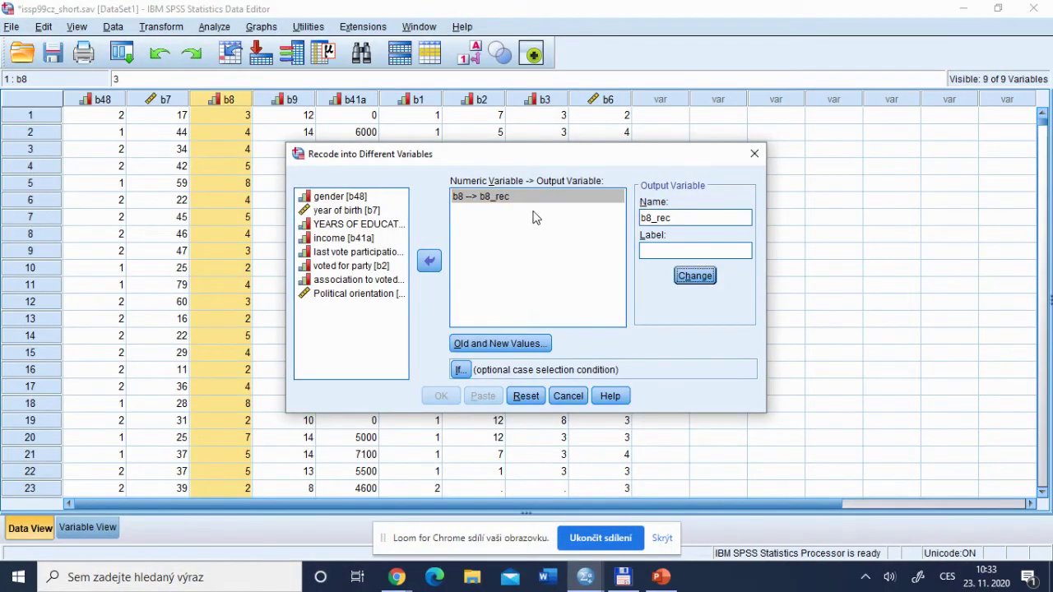
Add a recode rule that turns the old value range 1 through 2 into the new value 1.
{"action": "left_click", "coordinate": [499, 343]}
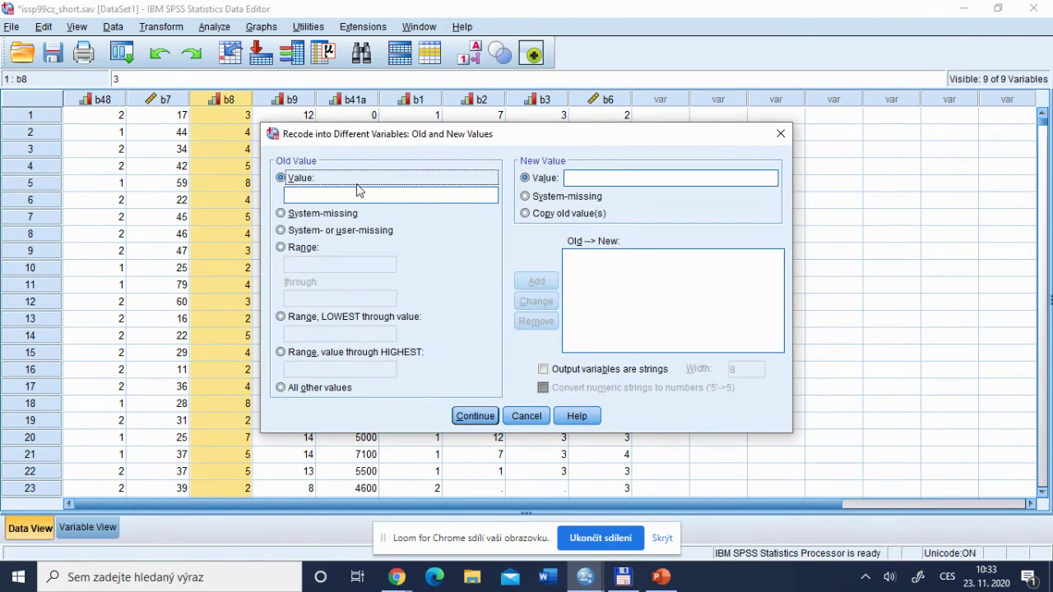
{"action": "left_click", "coordinate": [350, 193]}
{"action": "left_click", "coordinate": [289, 248]}
{"action": "left_click", "coordinate": [306, 267]}
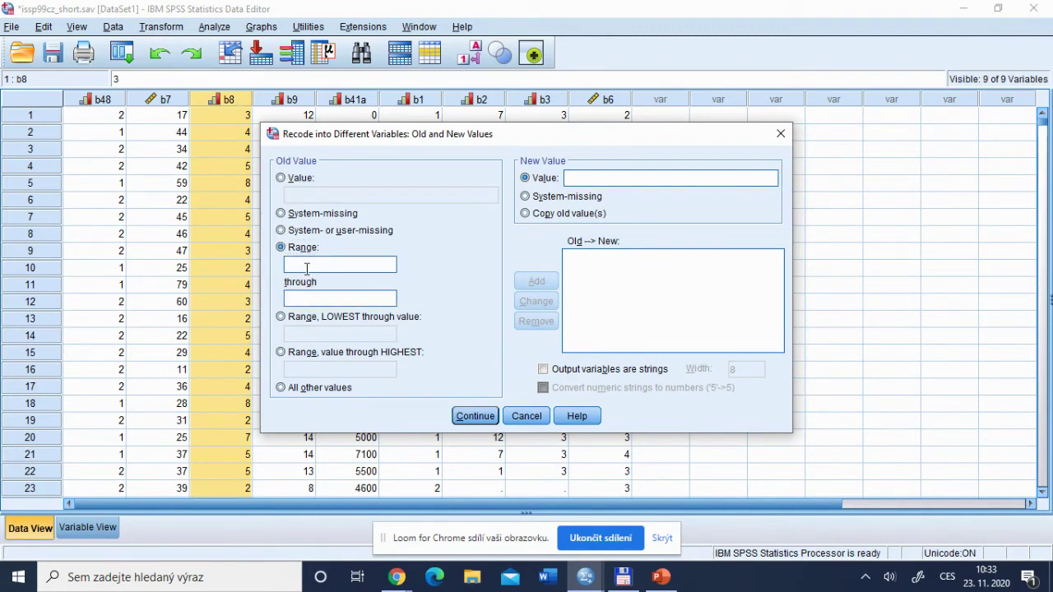
{"action": "type", "text": "1"}
{"action": "left_click", "coordinate": [603, 178]}
{"action": "type", "text": "1"}
{"action": "left_click", "coordinate": [537, 282]}
Add a recode rule that turns the old value range 3 through 4 into the new value 2.
{"action": "type", "text": "3"}
{"action": "left_click", "coordinate": [334, 297]}
{"action": "type", "text": "2"}
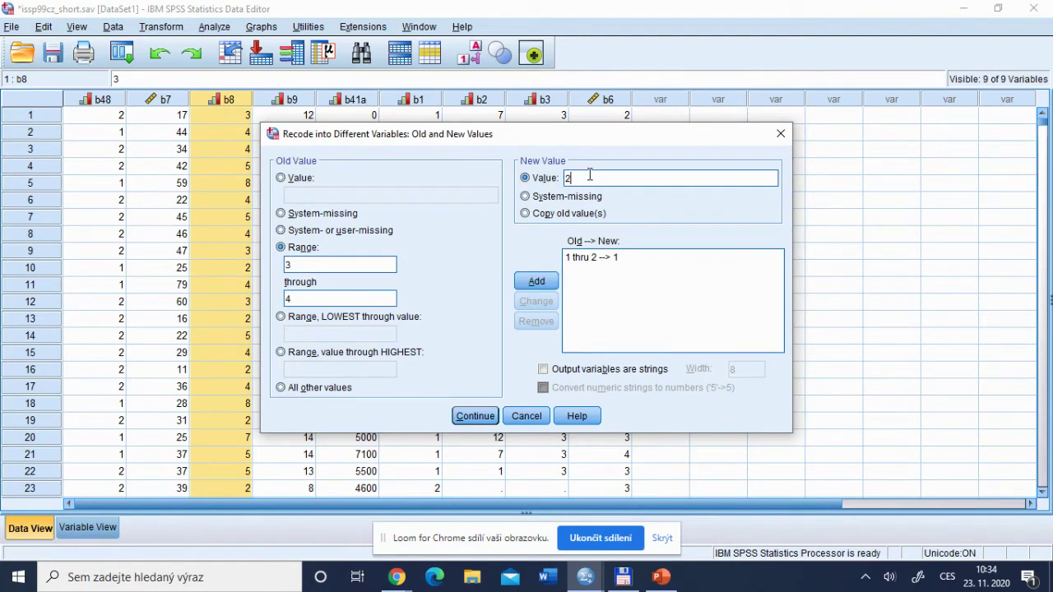
{"action": "left_click", "coordinate": [536, 284]}
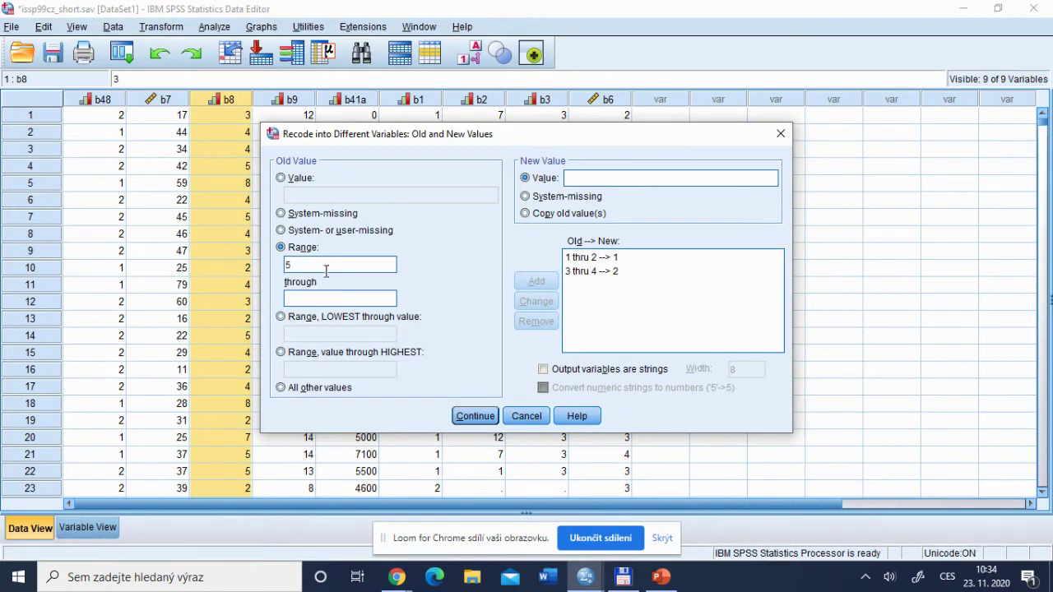
Add a recode rule that turns the old value range 5 through 7 into the new value 3.
{"action": "left_click", "coordinate": [324, 295]}
{"action": "type", "text": "7"}
{"action": "left_click", "coordinate": [599, 179]}
{"action": "type", "text": "3"}
{"action": "left_click", "coordinate": [543, 282]}
Add a recode rule that turns the single old value 8 into the new value 4.
{"action": "left_click", "coordinate": [280, 178]}
{"action": "left_click", "coordinate": [304, 196]}
{"action": "type", "text": "8"}
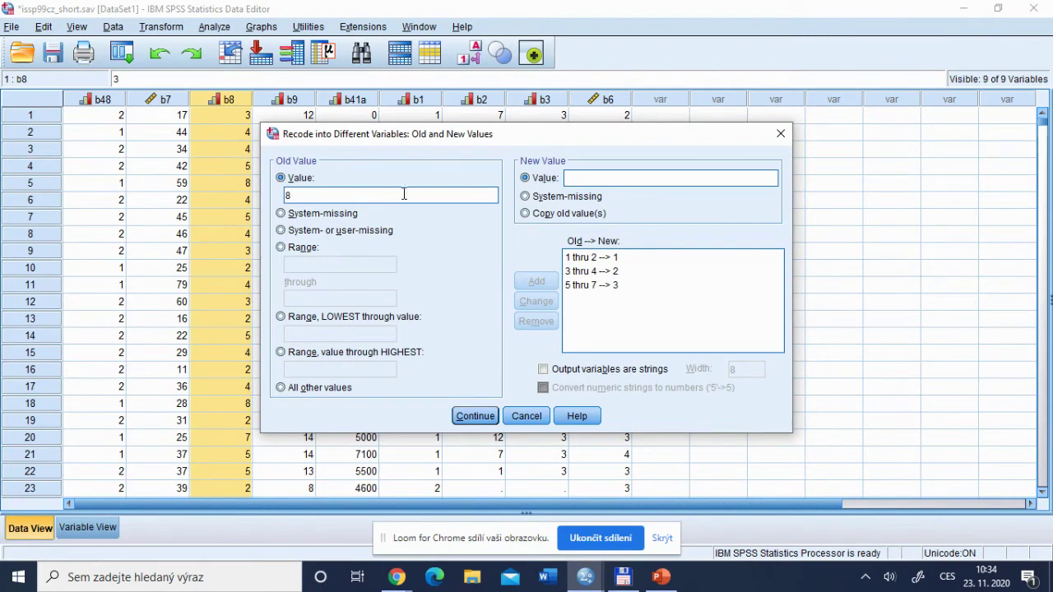
{"action": "left_click", "coordinate": [589, 184]}
{"action": "type", "text": "4"}
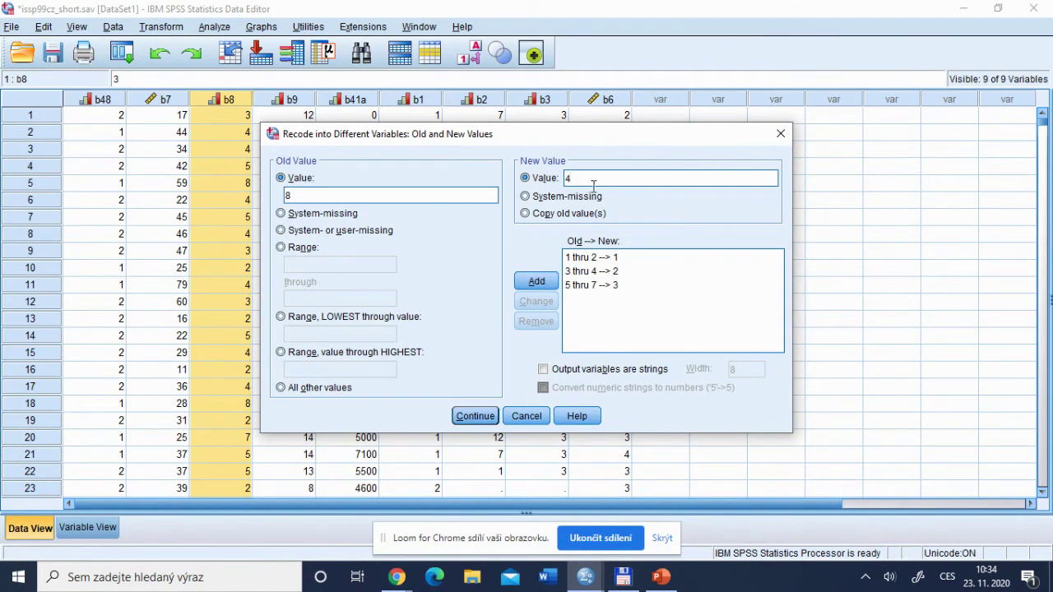
{"action": "left_click", "coordinate": [552, 283]}
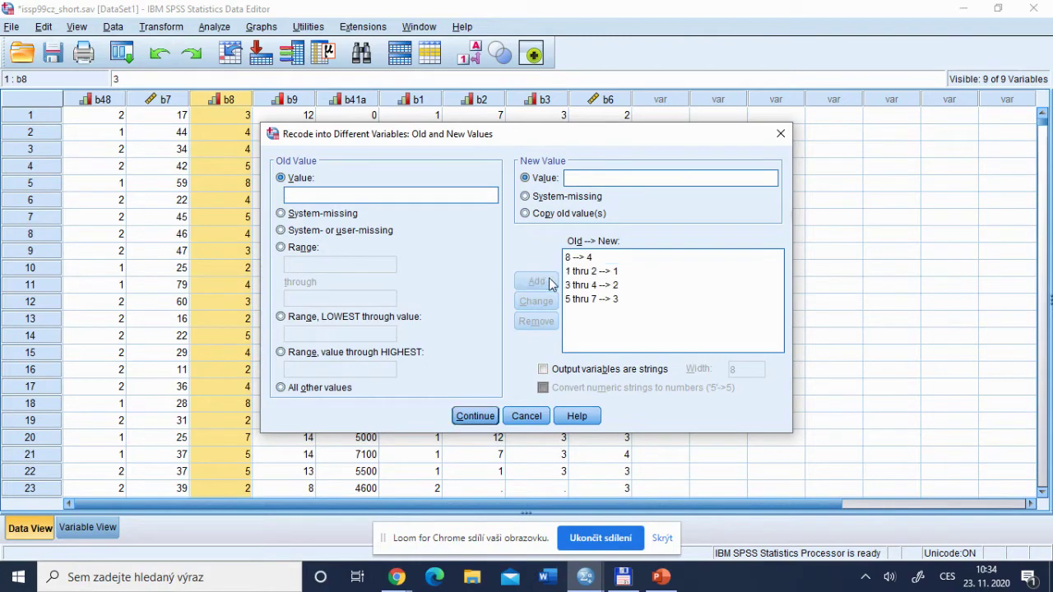
Run the recode of b8 into b8_rec and select the new b8_rec column in the data.
{"action": "left_click", "coordinate": [478, 416]}
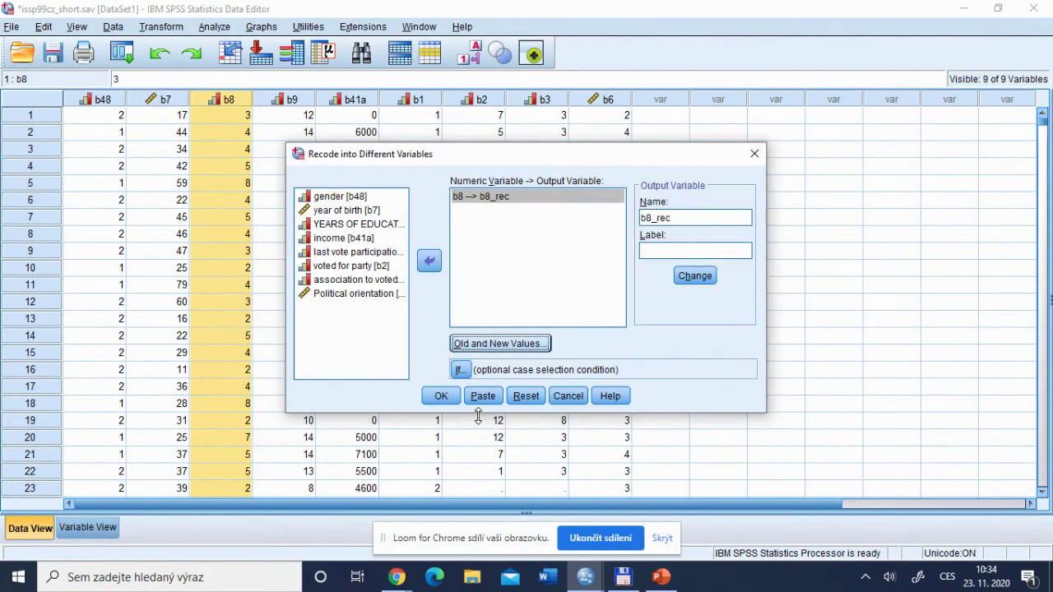
{"action": "left_click", "coordinate": [439, 395]}
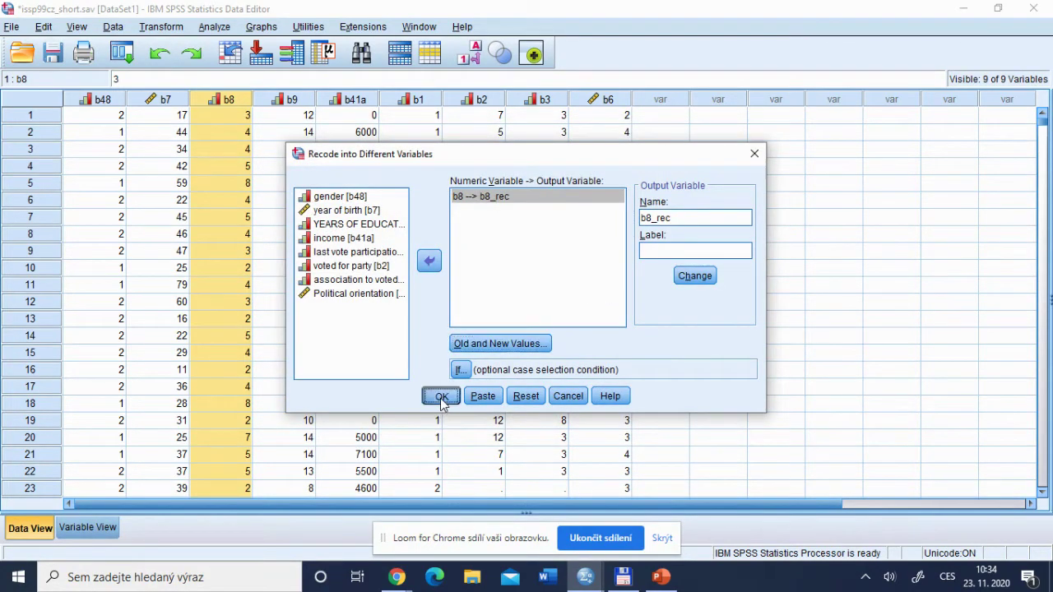
{"action": "key", "text": "alt+Tab"}
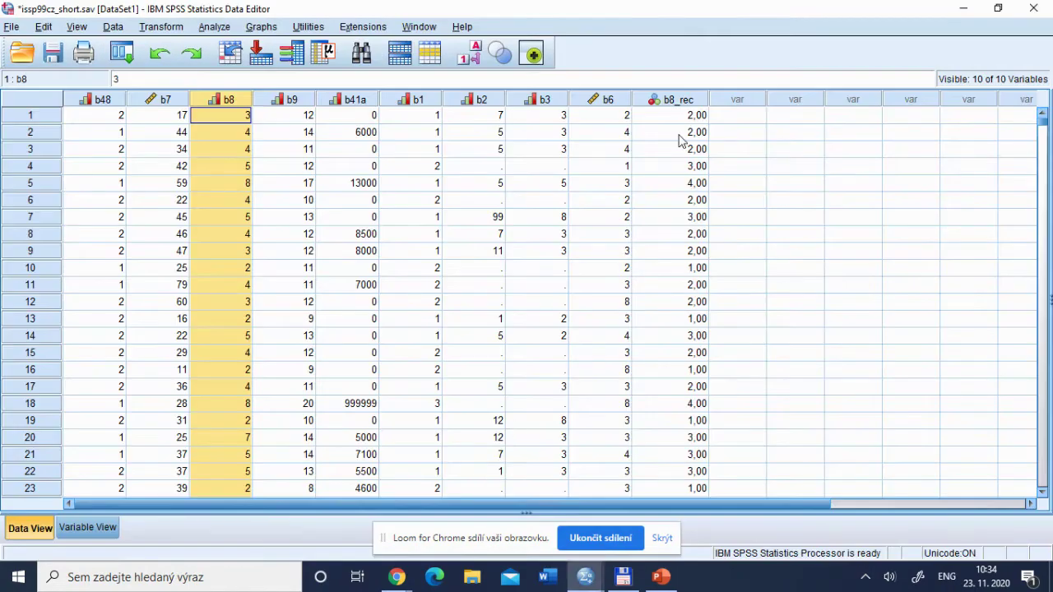
{"action": "left_click", "coordinate": [666, 101]}
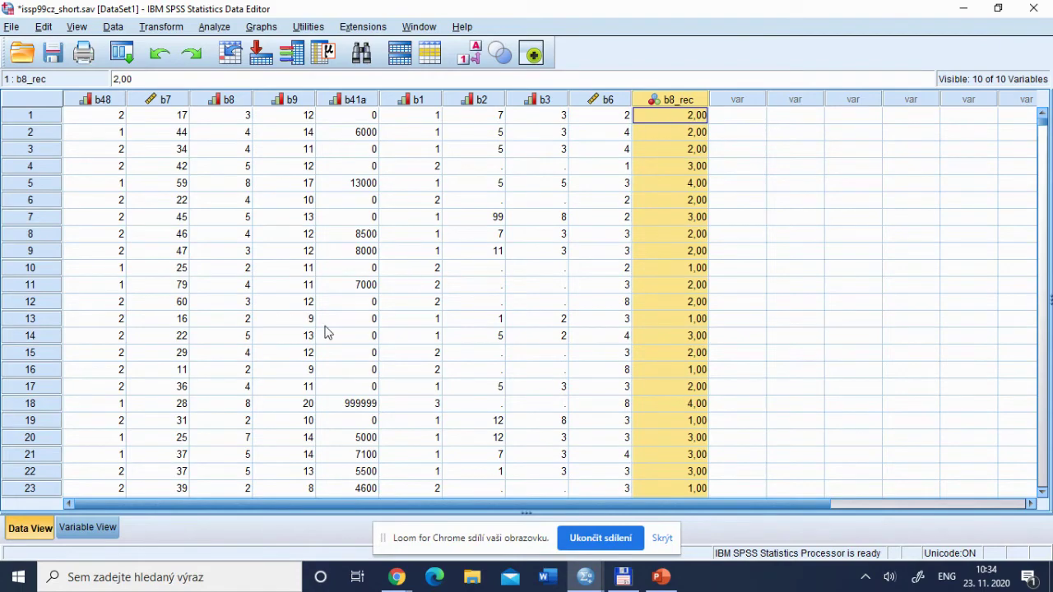
Open the value labels of b8_rec in the variable definitions and label value 1 as "elementary".
{"action": "left_click", "coordinate": [88, 530]}
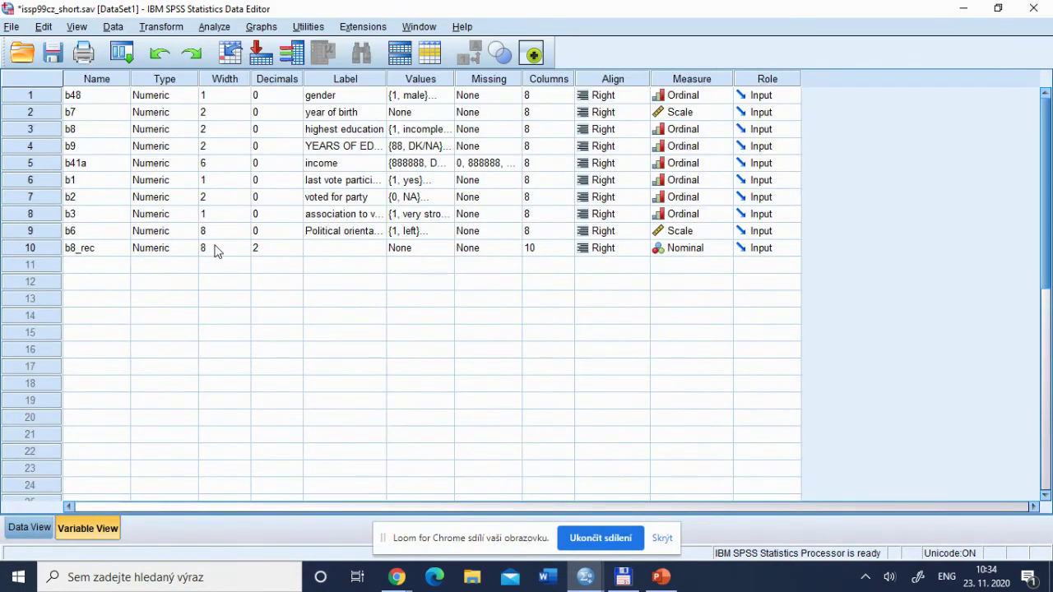
{"action": "left_click", "coordinate": [421, 252]}
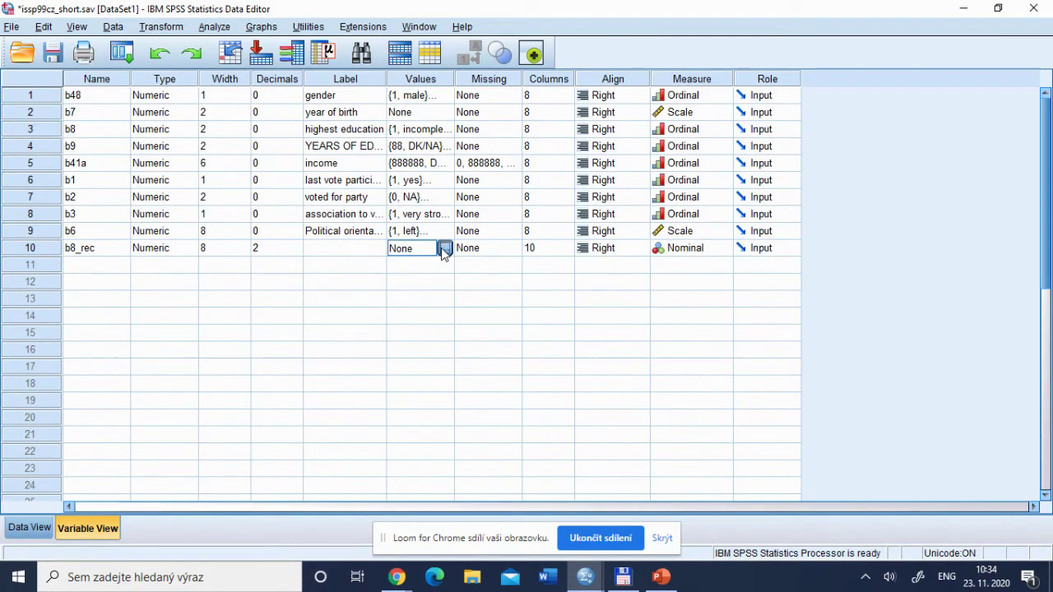
{"action": "left_click", "coordinate": [444, 248]}
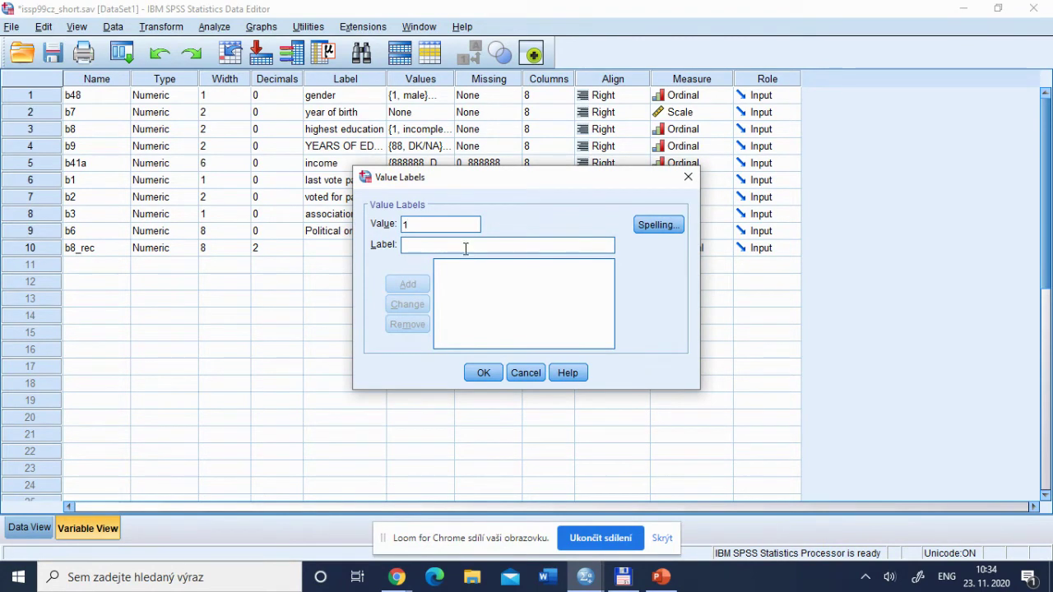
{"action": "type", "text": "elem"}
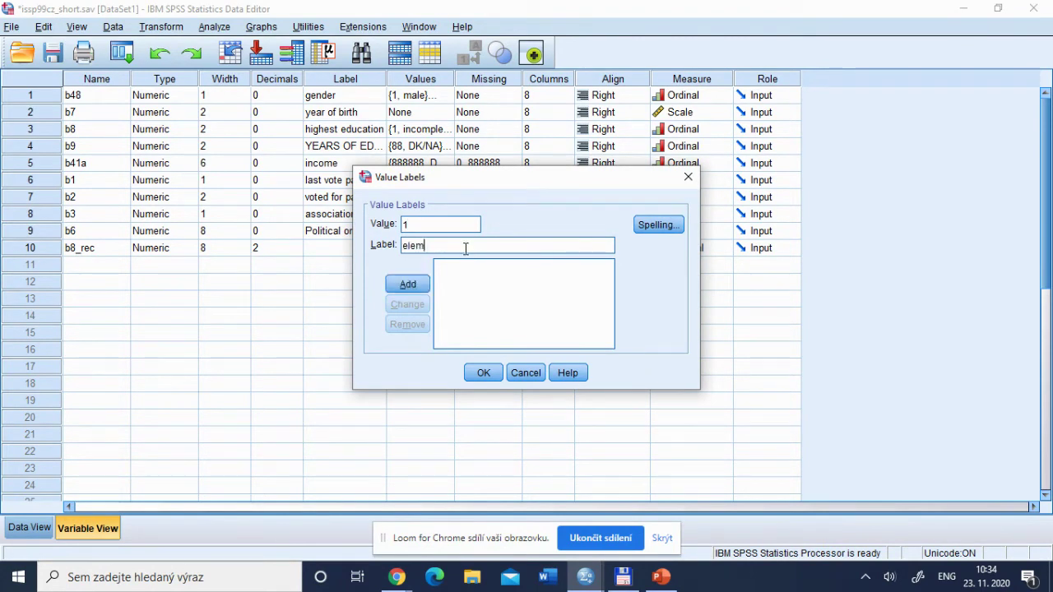
{"action": "type", "text": "entarz"}
{"action": "left_click", "coordinate": [407, 284]}
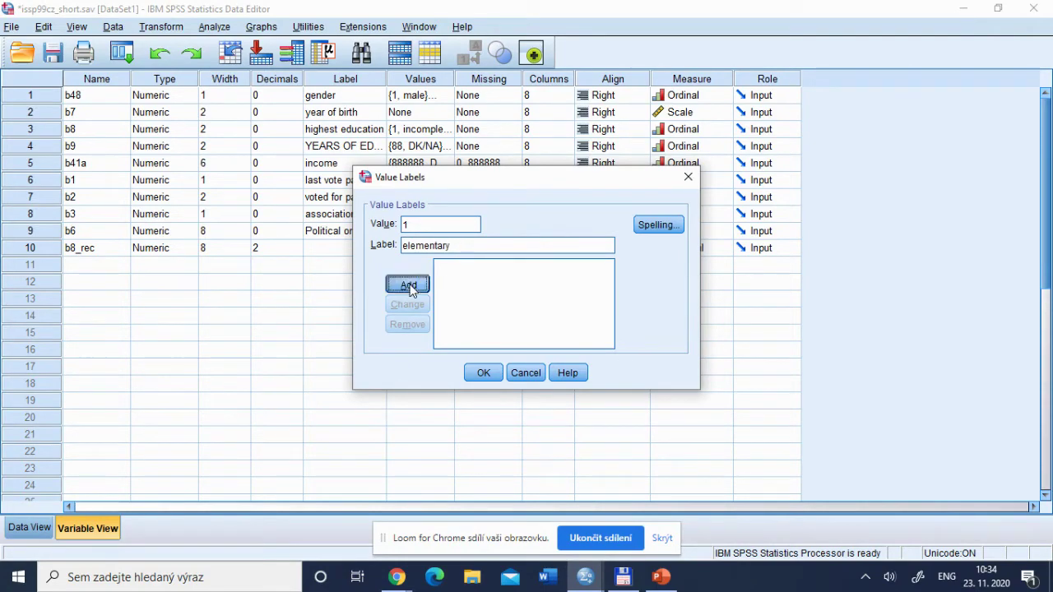
Label value 2 of b8_rec as "sec without diploma", copying the label text for reuse.
{"action": "type", "text": "2"}
{"action": "left_click", "coordinate": [426, 239]}
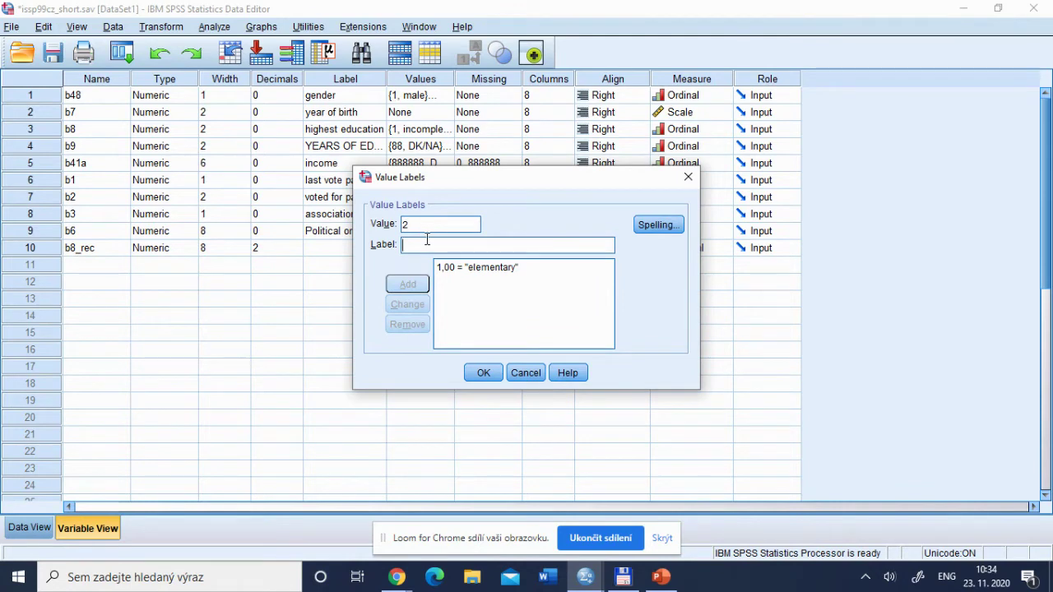
{"action": "type", "text": "sec"}
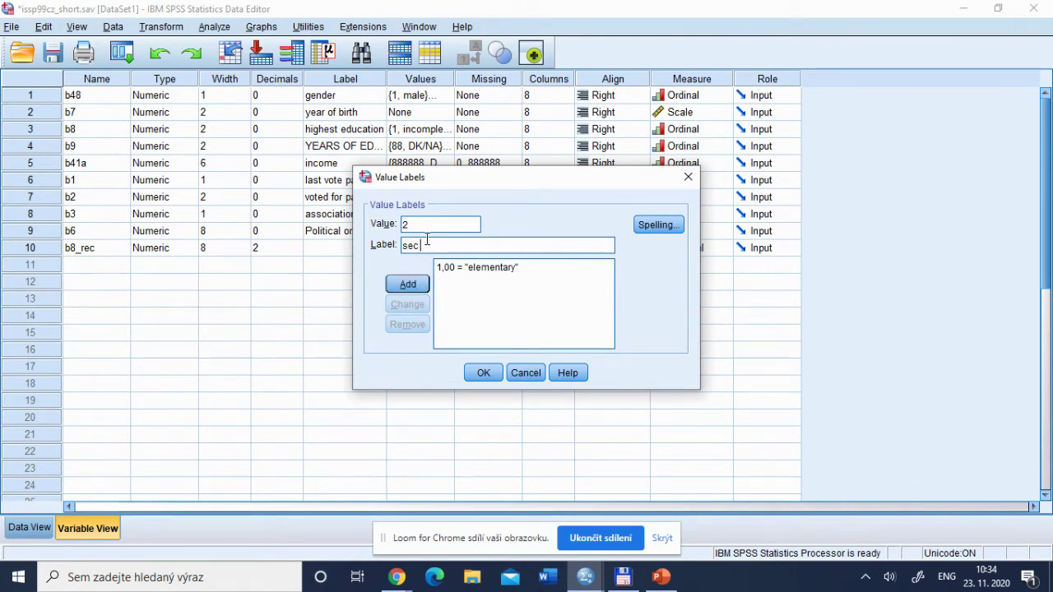
{"action": "type", "text": " without diploma"}
{"action": "left_click_drag", "start_coordinate": [524, 244], "coordinate": [374, 244]}
{"action": "key", "text": "ctrl+c"}
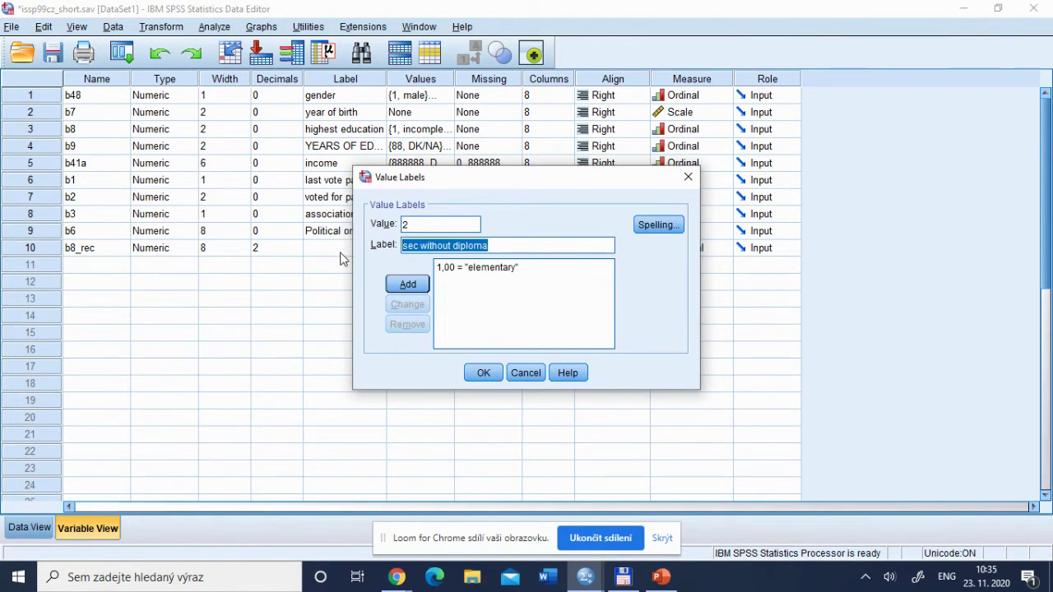
{"action": "left_click", "coordinate": [405, 283]}
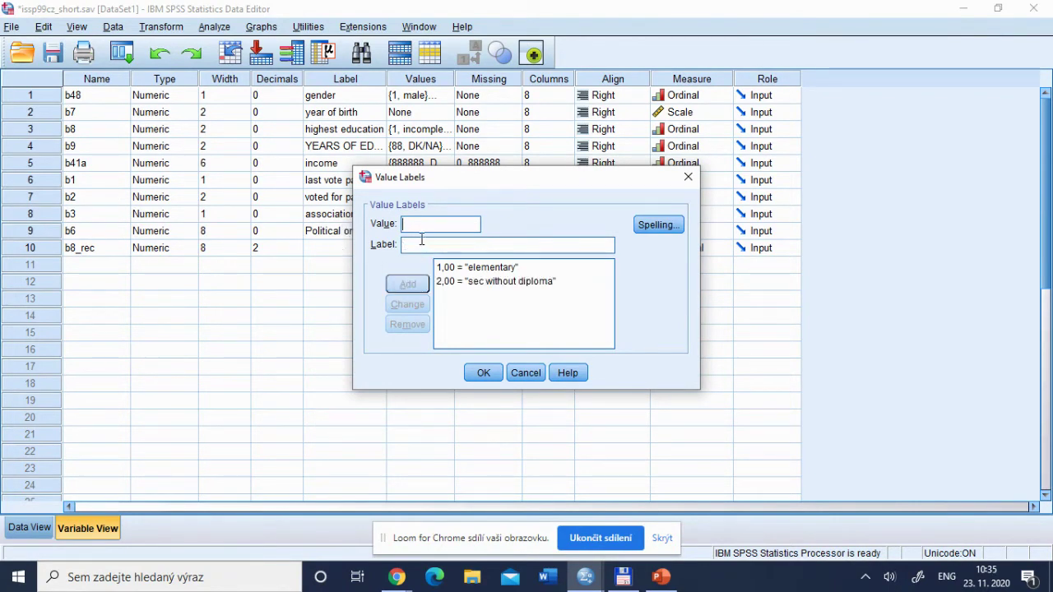
Label value 3 of b8_rec as "sec with diploma", reusing the copied label text.
{"action": "type", "text": "33"}
{"action": "left_click", "coordinate": [421, 243]}
{"action": "key", "text": "ctrl+v"}
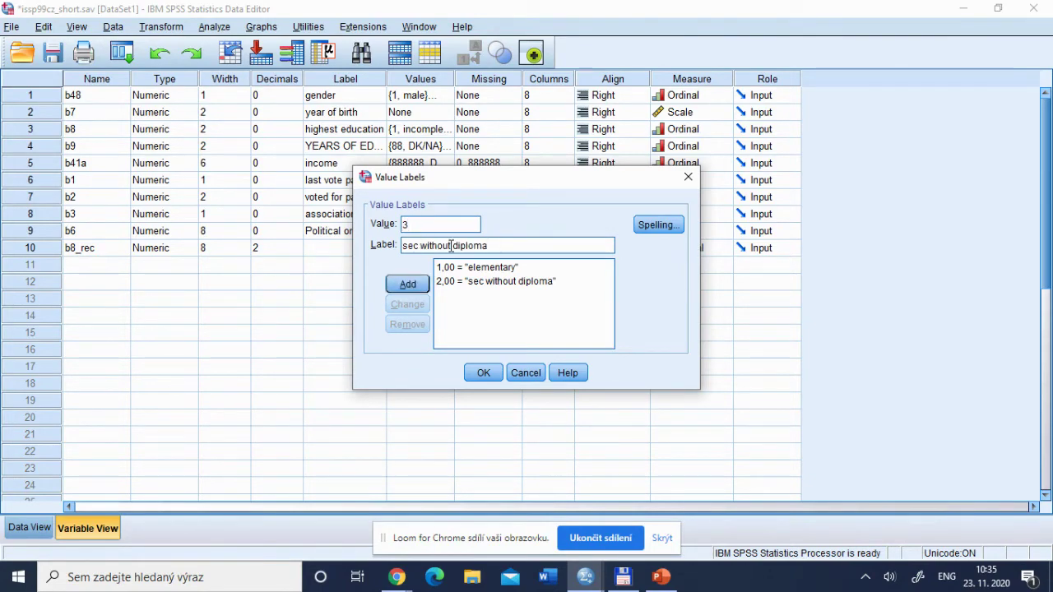
{"action": "key", "text": "BackSpace"}
{"action": "left_click", "coordinate": [412, 286]}
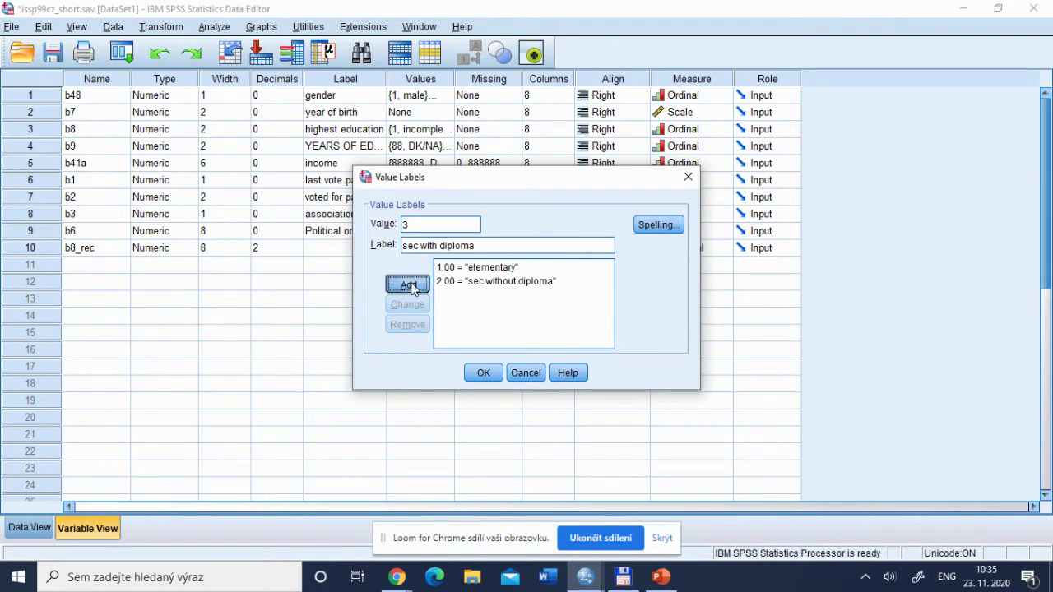
Label value 4 of b8_rec as "tertiary" and apply the value labels.
{"action": "key", "text": "BackSpace"}
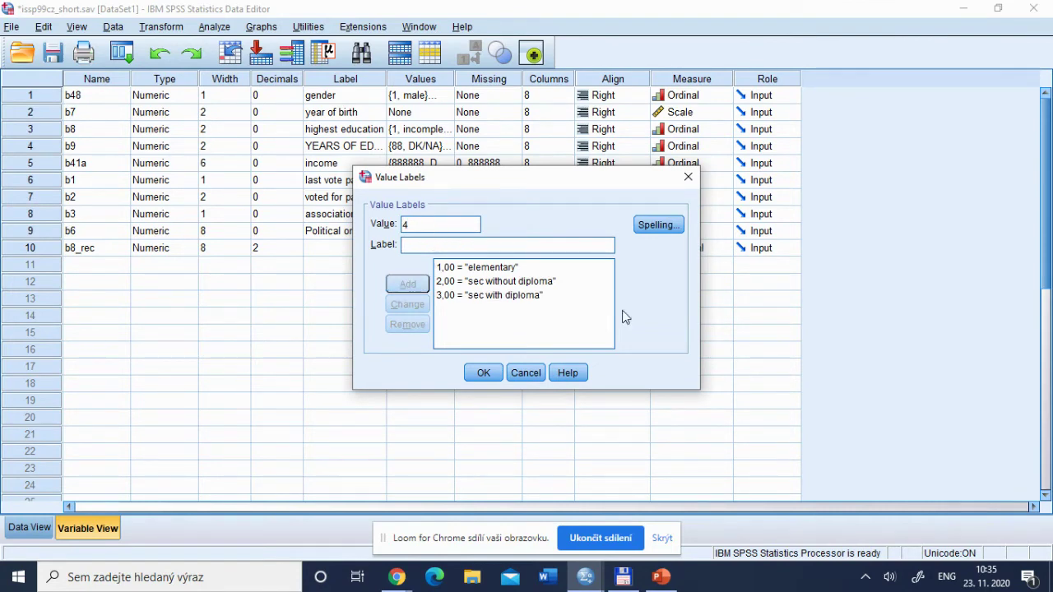
{"action": "type", "text": "ter"}
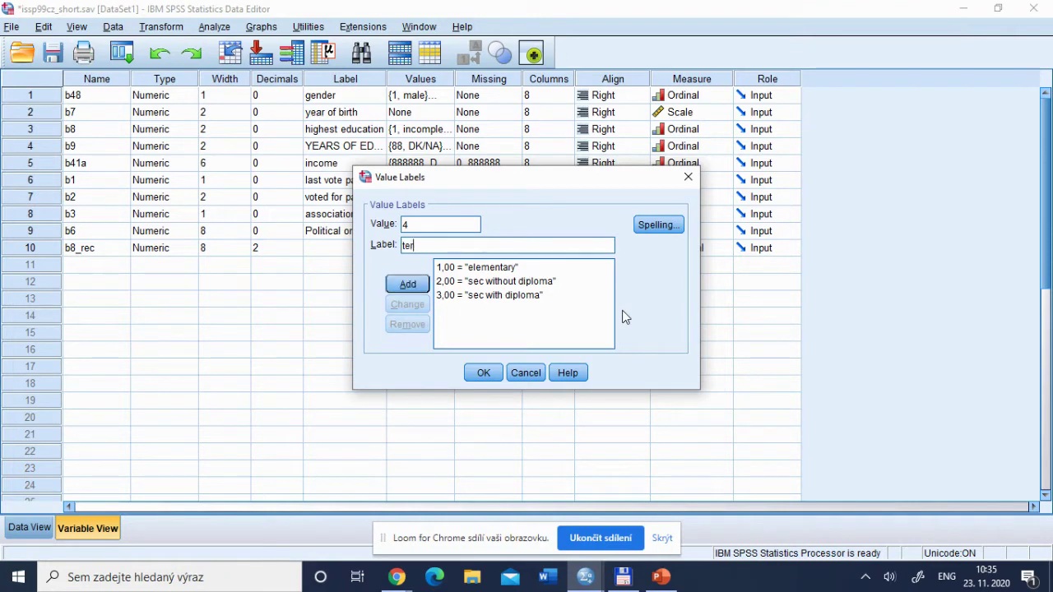
{"action": "type", "text": "tiary"}
{"action": "left_click", "coordinate": [407, 284]}
{"action": "left_click", "coordinate": [484, 373]}
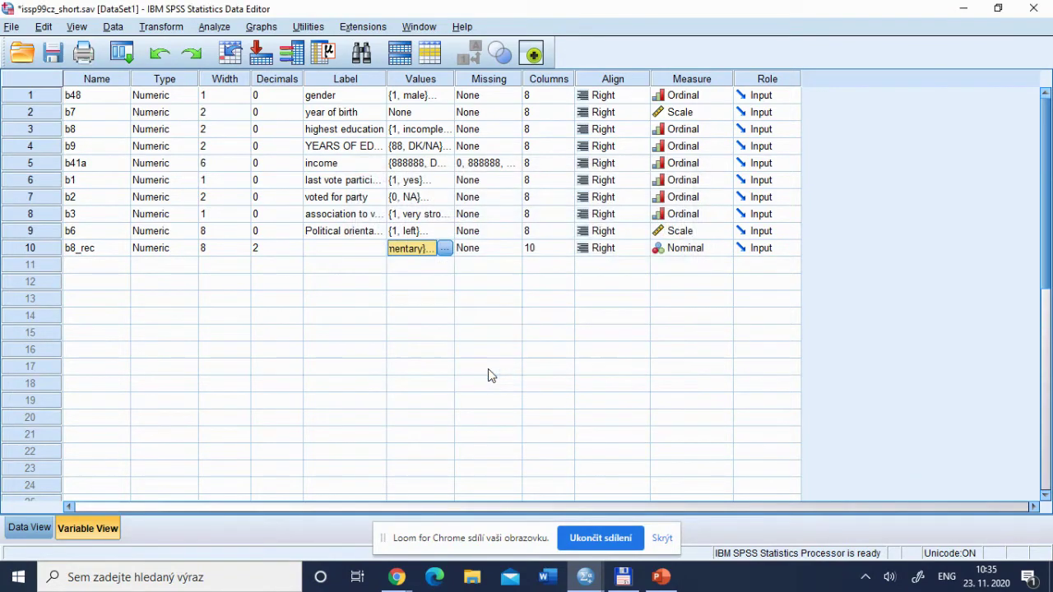
Run Frequencies again for highest education (b8) with b8_rec added to the variables.
{"action": "left_click", "coordinate": [121, 53]}
{"action": "left_click", "coordinate": [144, 100]}
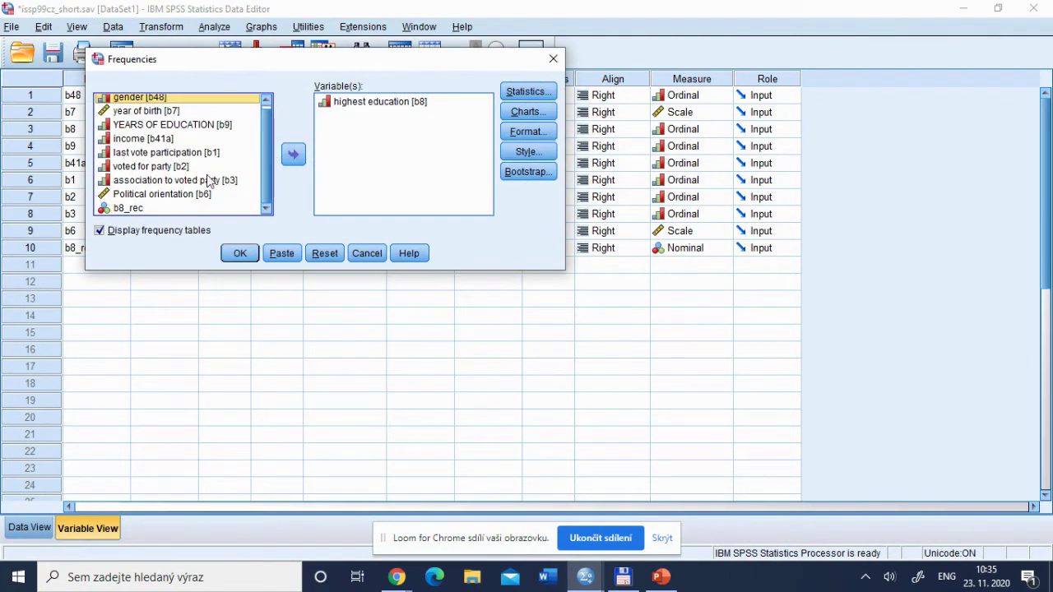
{"action": "left_click", "coordinate": [142, 212]}
{"action": "left_click", "coordinate": [292, 156]}
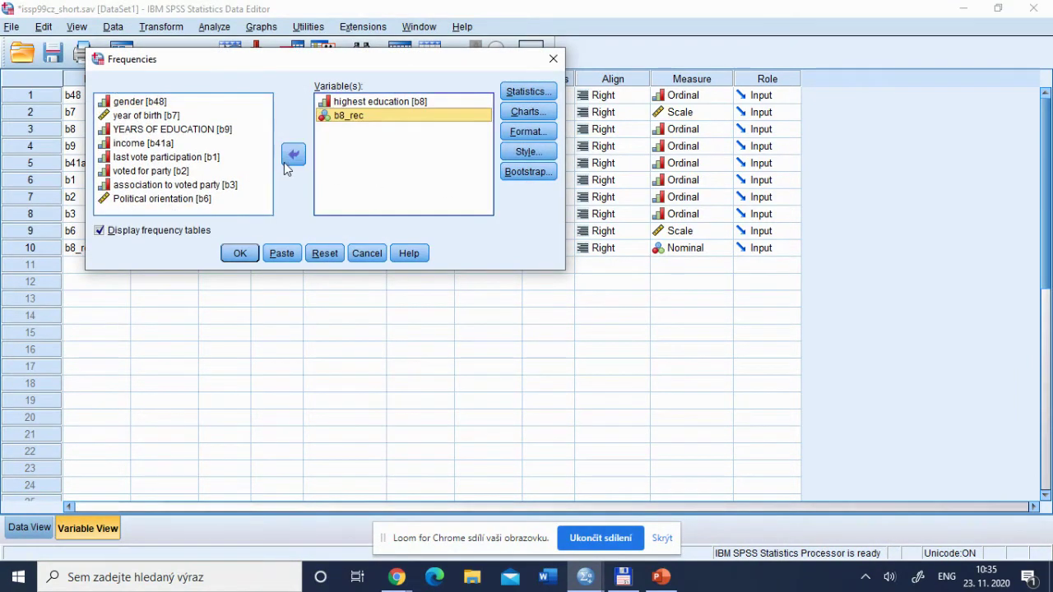
{"action": "left_click", "coordinate": [239, 254]}
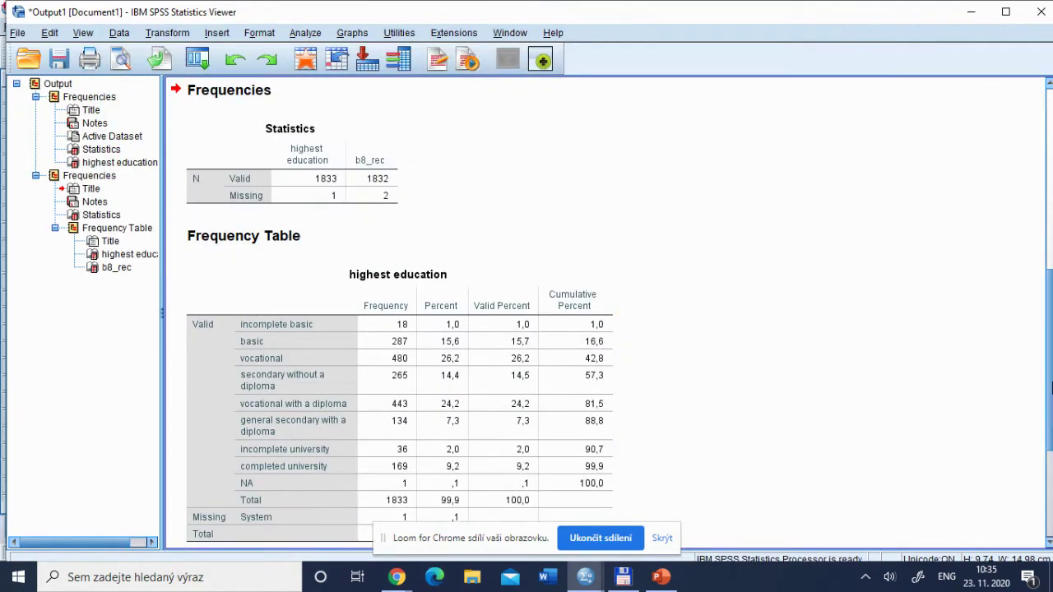
Compare the frequency tables of highest education and b8_rec, checking the merged categories and missing cases against the original ones.
{"action": "left_click_drag", "start_coordinate": [1049, 359], "coordinate": [1049, 479]}
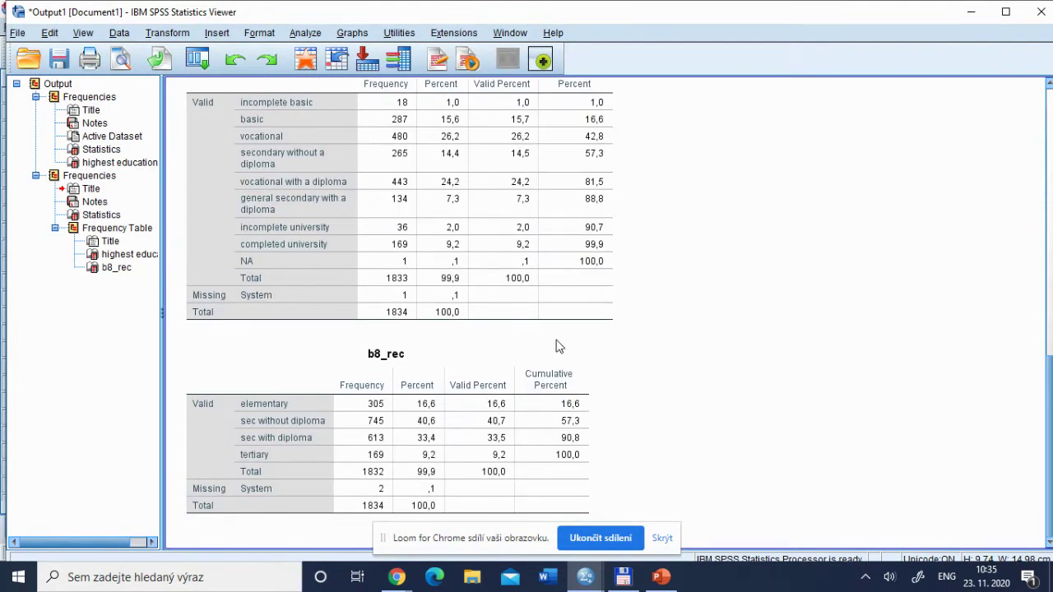
{"action": "left_click", "coordinate": [476, 369]}
{"action": "left_click", "coordinate": [311, 87]}
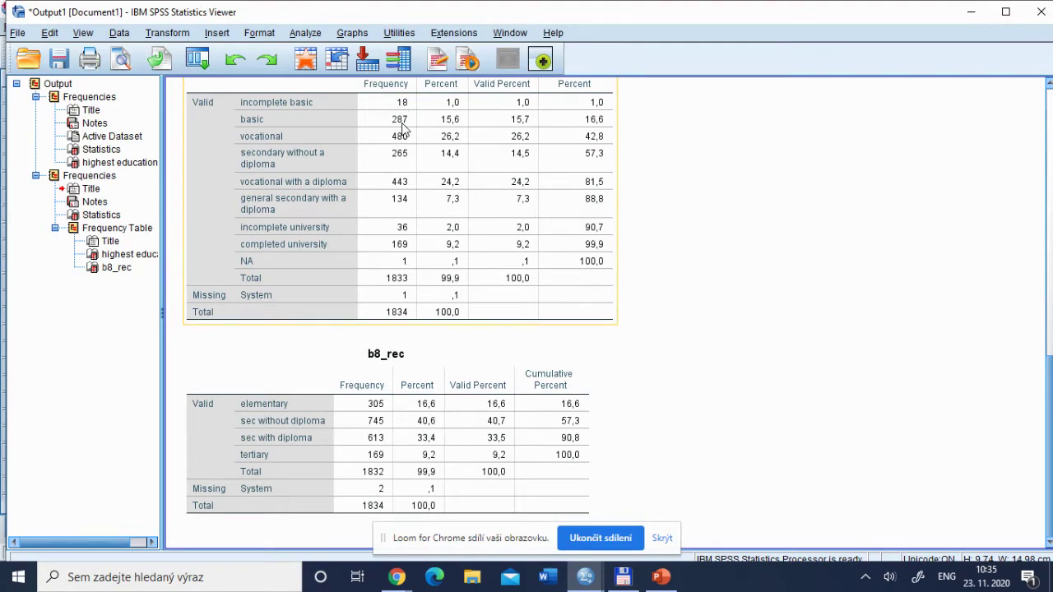
{"action": "left_click", "coordinate": [374, 346]}
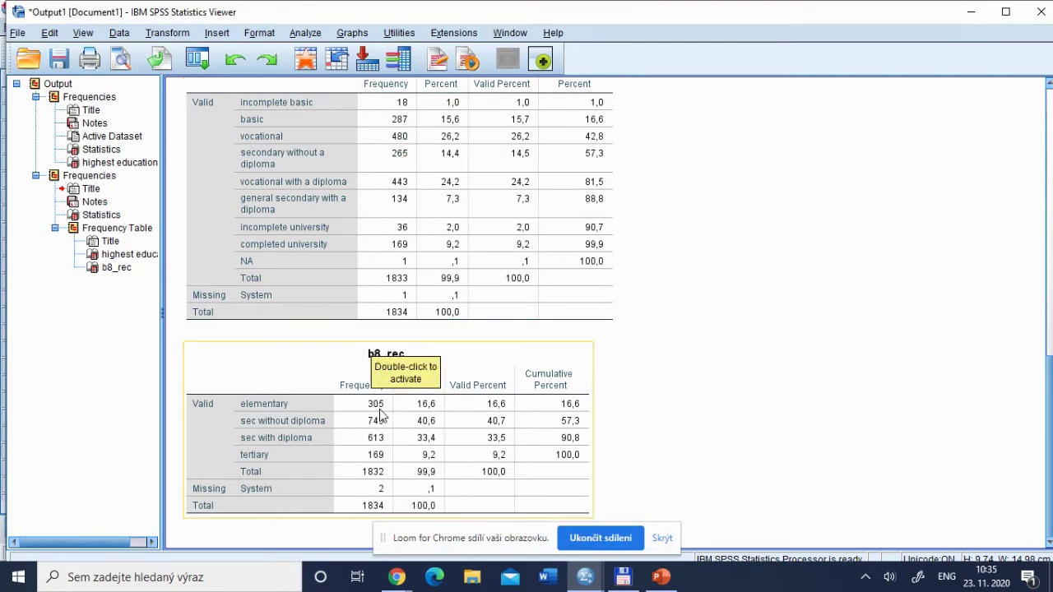
{"action": "left_click", "coordinate": [319, 320]}
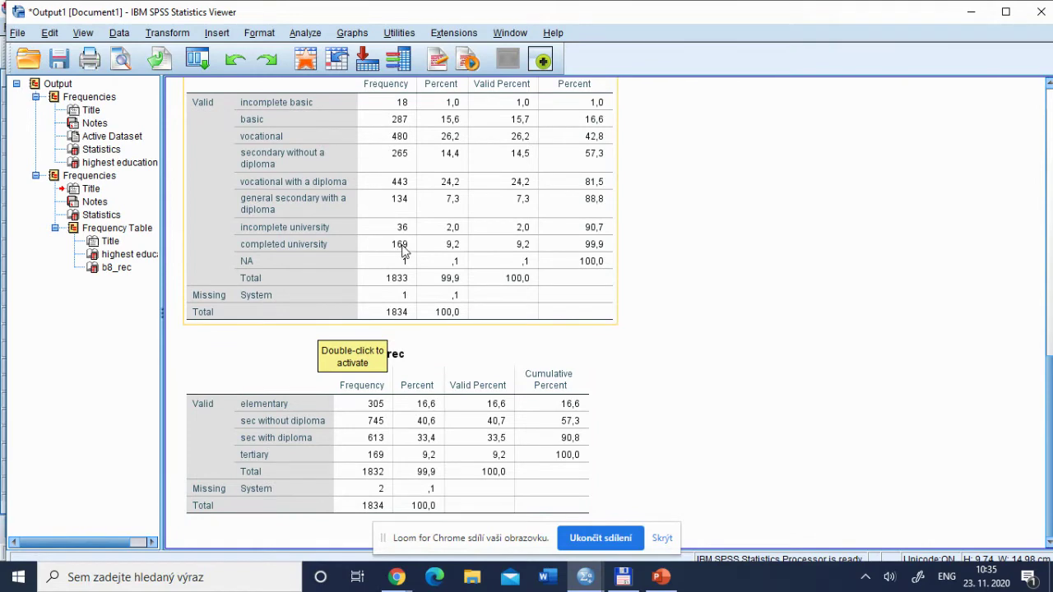
{"action": "left_click", "coordinate": [374, 411]}
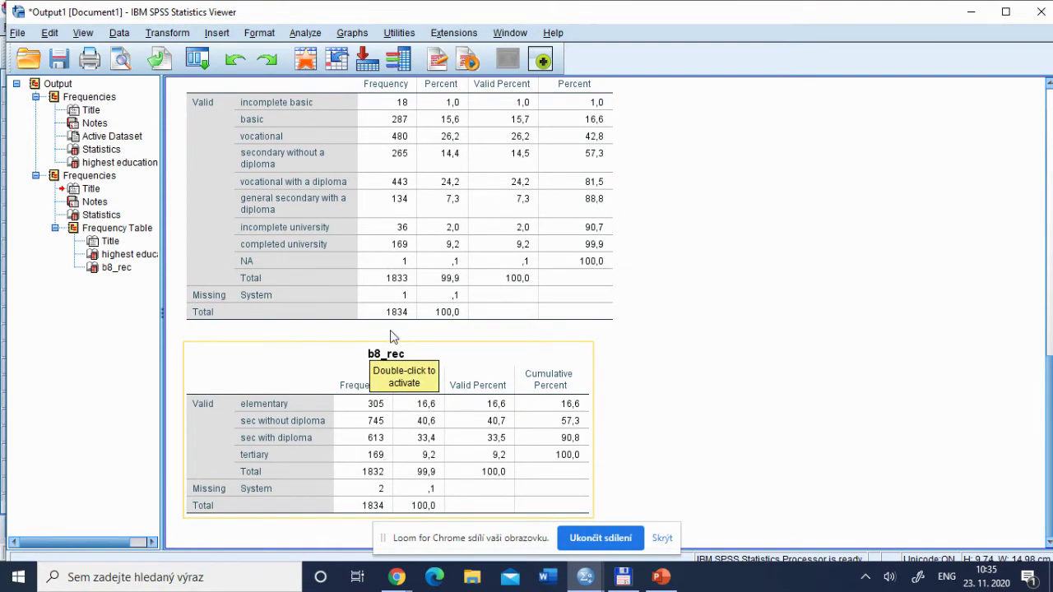
{"action": "left_click", "coordinate": [366, 137]}
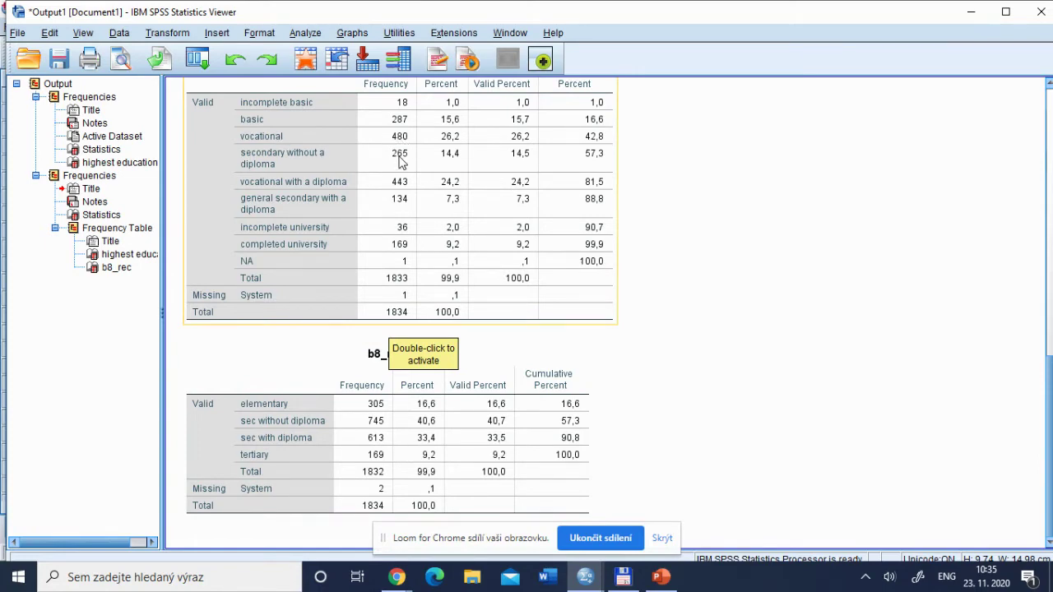
{"action": "left_click", "coordinate": [389, 375]}
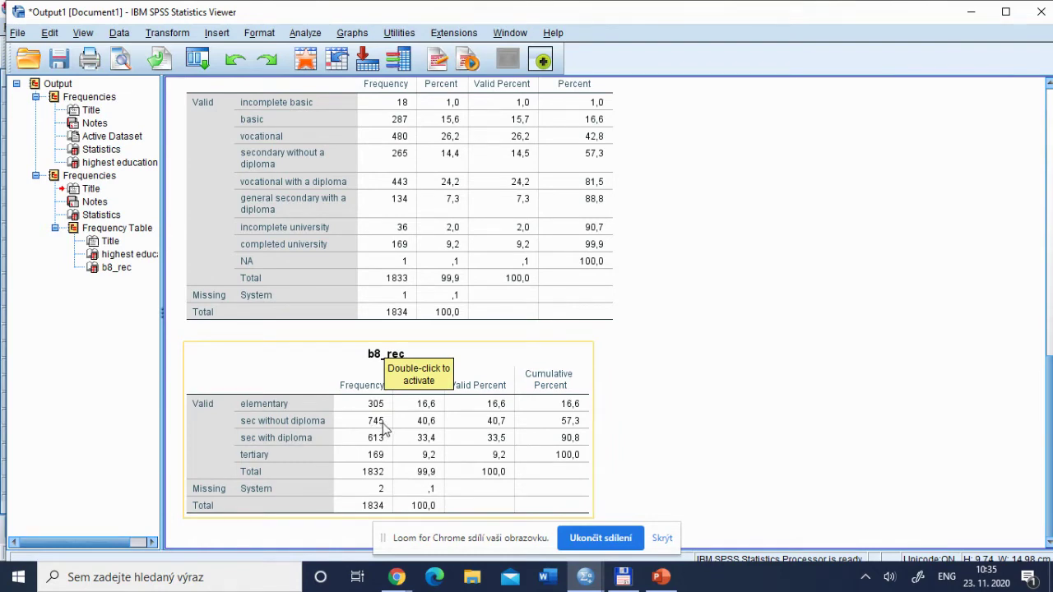
{"action": "left_click", "coordinate": [295, 280]}
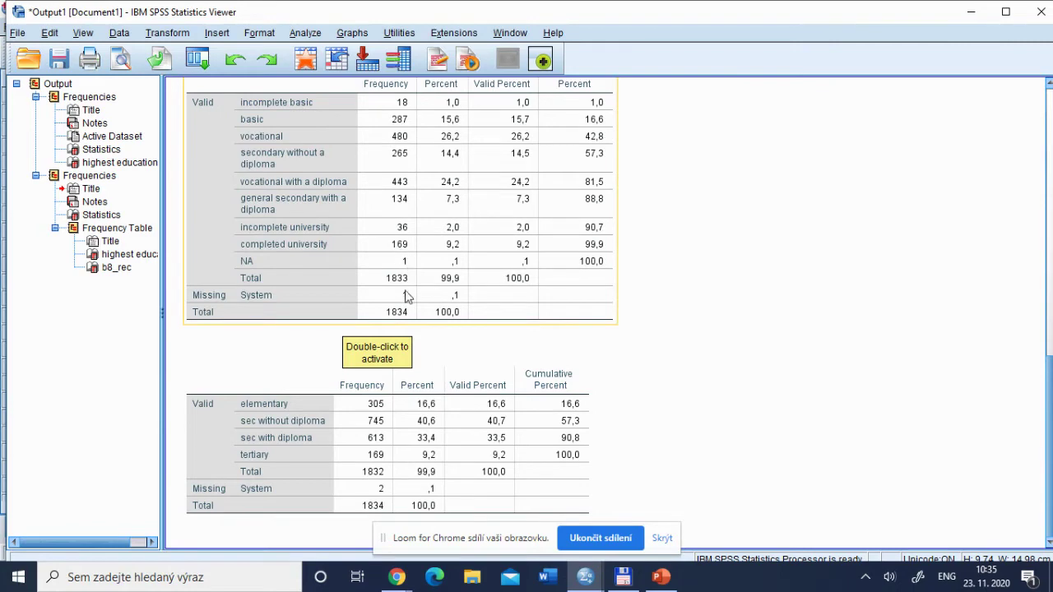
{"action": "left_click", "coordinate": [373, 423]}
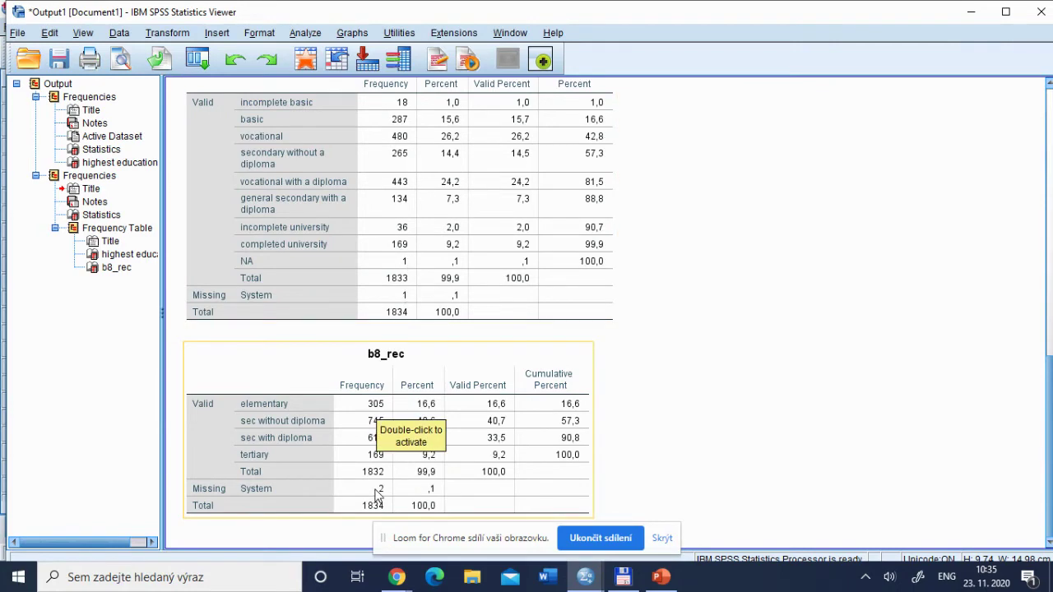
Delete all the existing output, including both frequency runs, from the output document.
{"action": "left_click", "coordinate": [285, 359]}
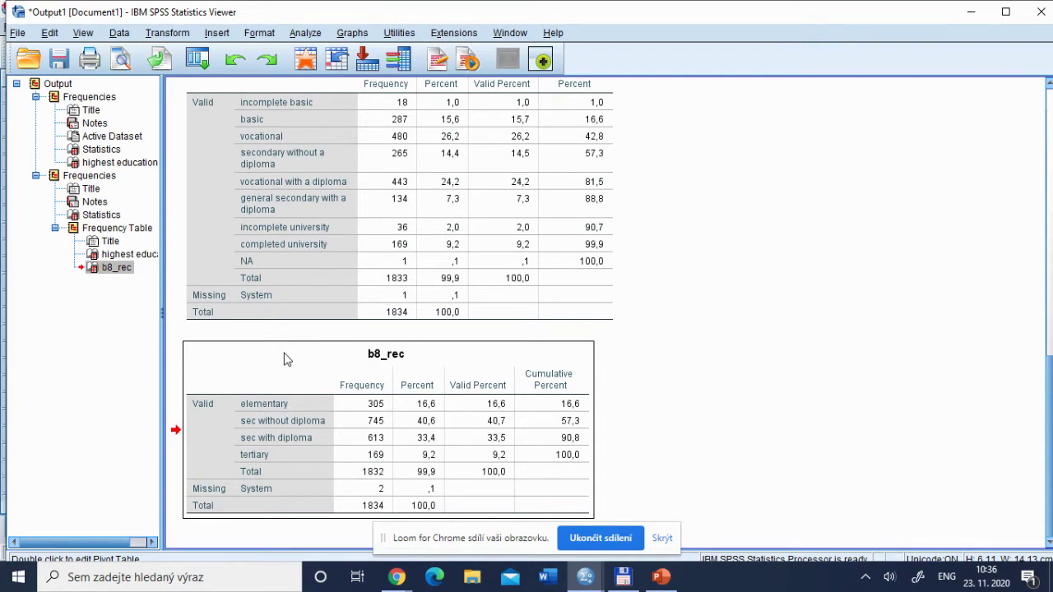
{"action": "key", "text": "ctrl+a"}
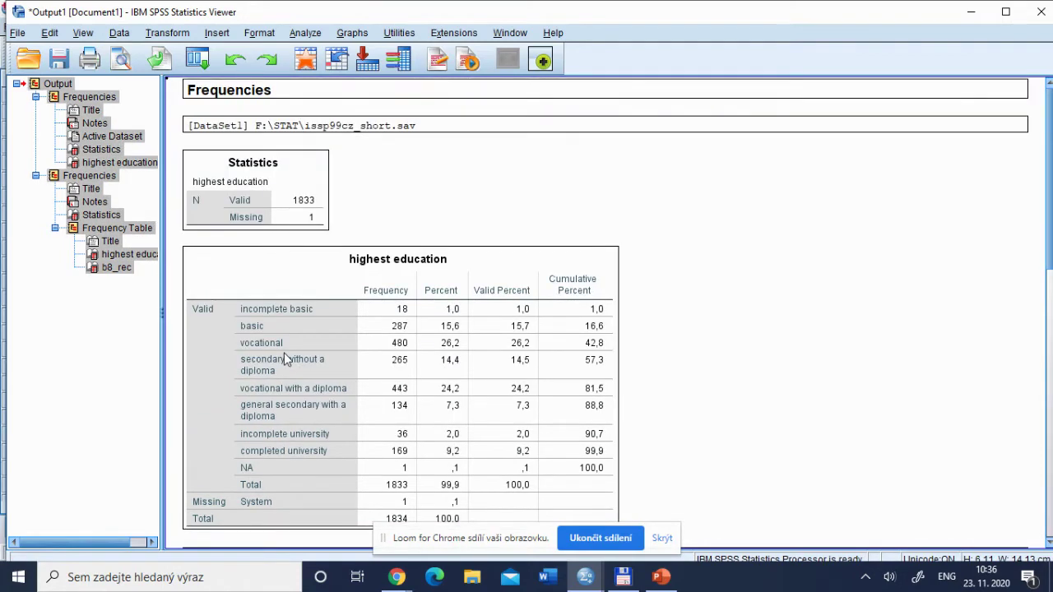
{"action": "key", "text": "Delete"}
Return to the dataset and examine the case values of income (b41a) and recoded education (b8_rec).
{"action": "key", "text": "alt+Tab"}
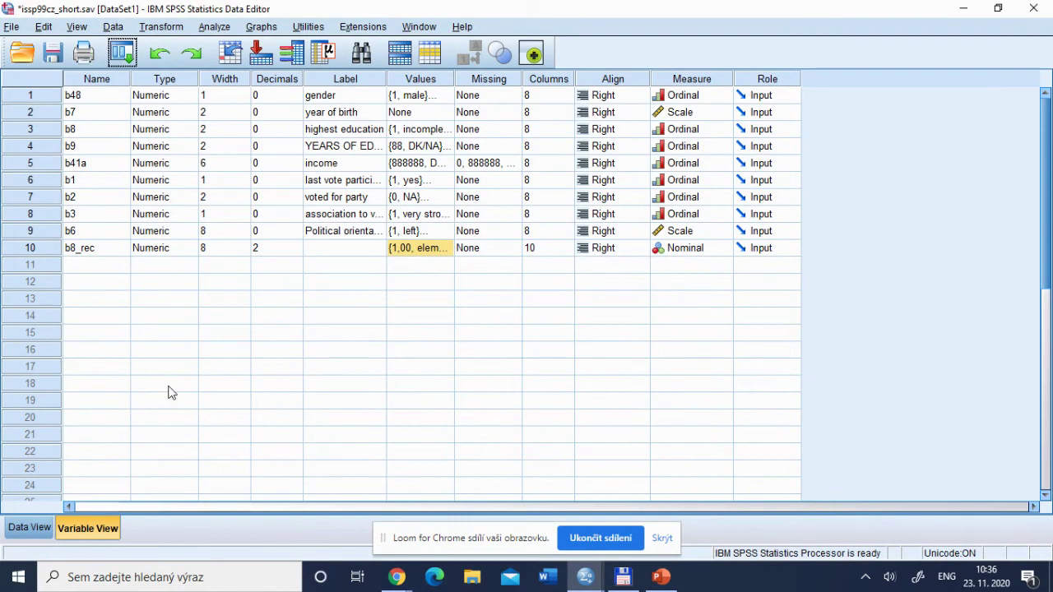
{"action": "left_click", "coordinate": [7, 533]}
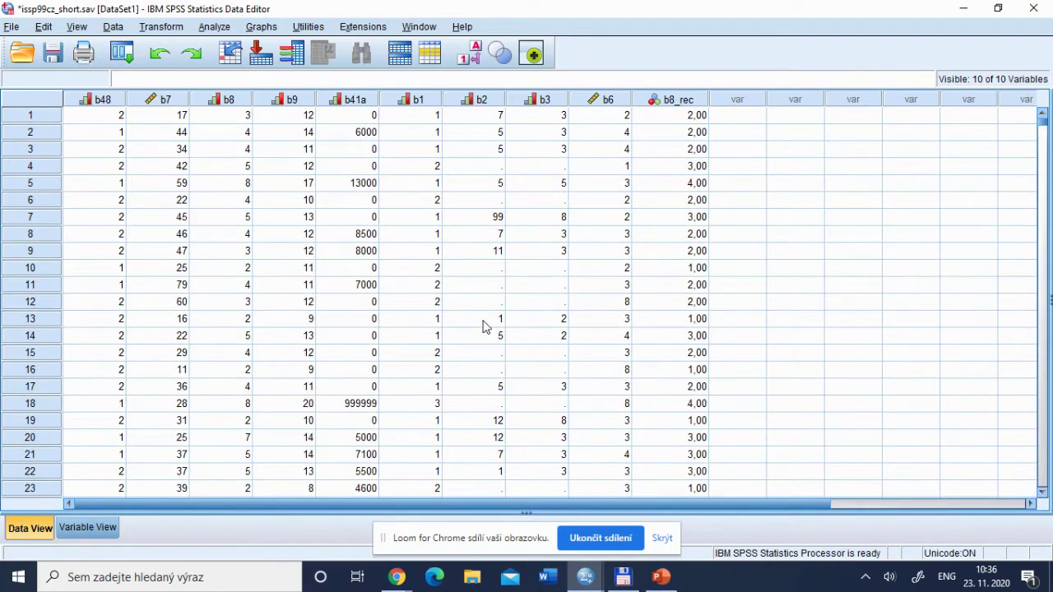
{"action": "left_click", "coordinate": [357, 99]}
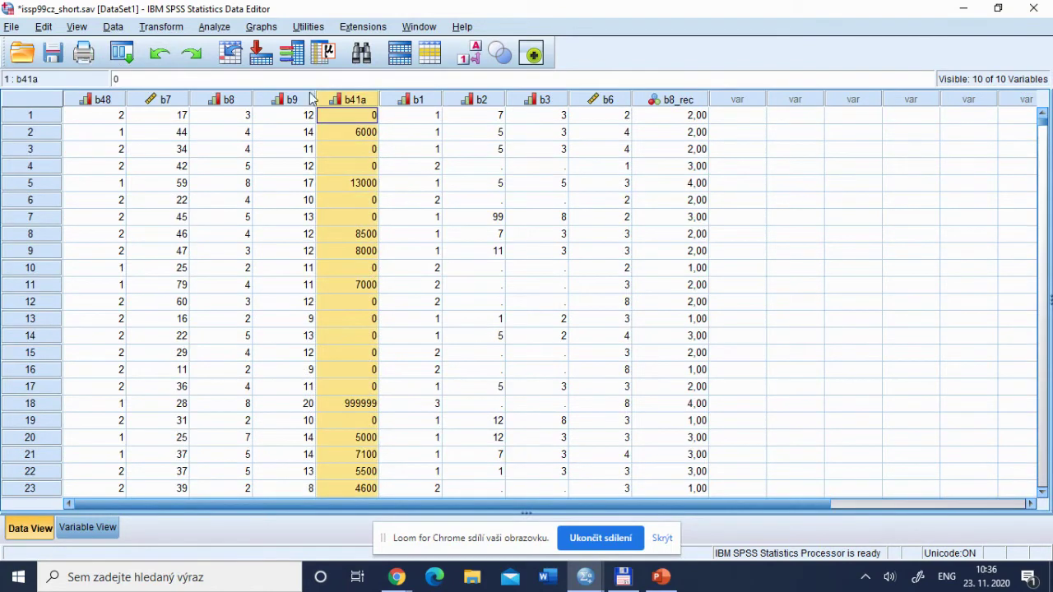
{"action": "left_click", "coordinate": [679, 100]}
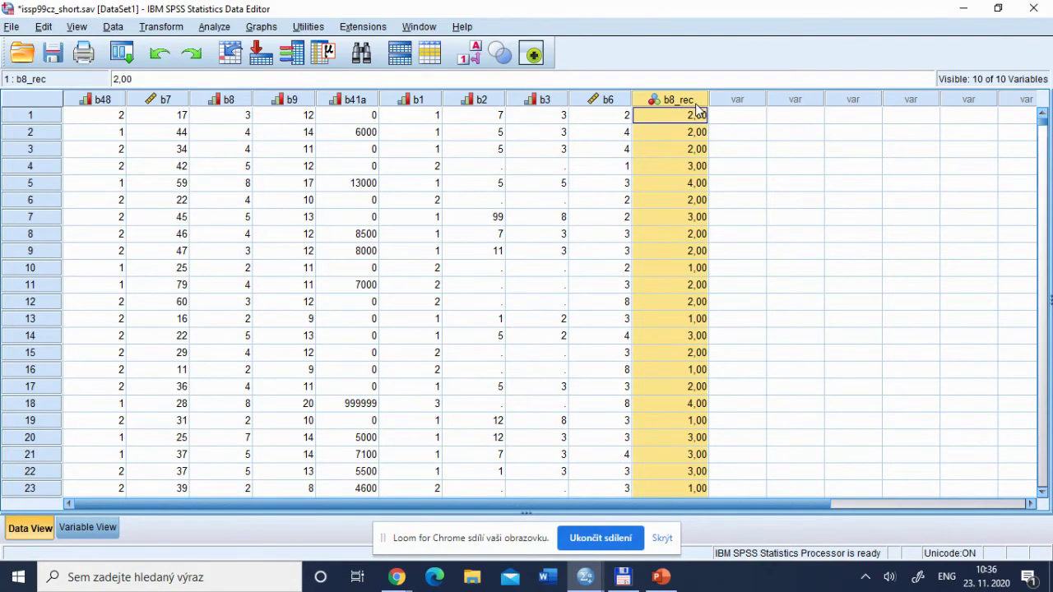
{"action": "left_click", "coordinate": [360, 101]}
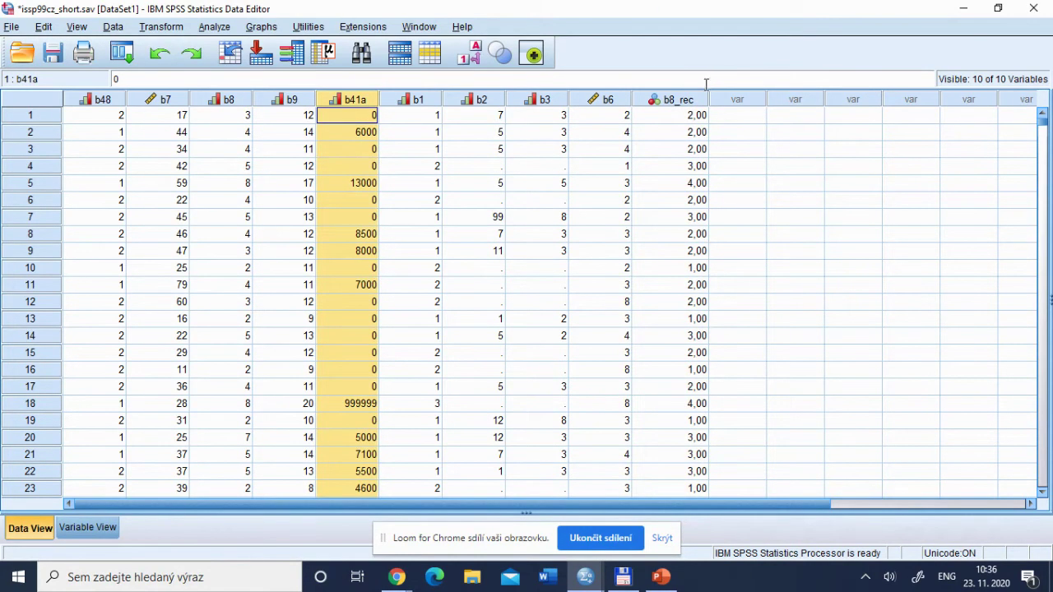
{"action": "left_click", "coordinate": [690, 103]}
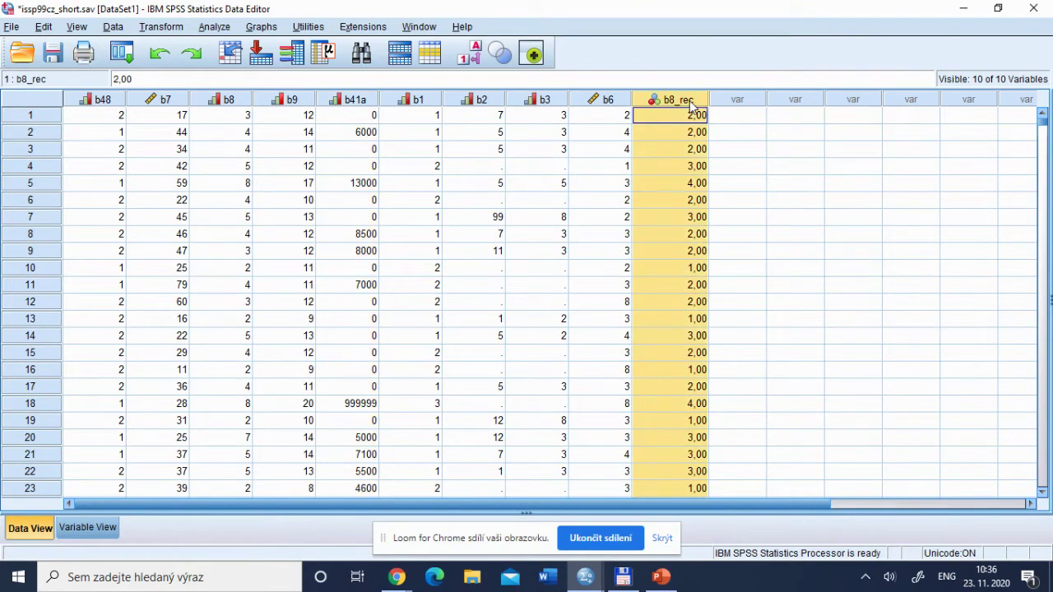
{"action": "left_click", "coordinate": [355, 98]}
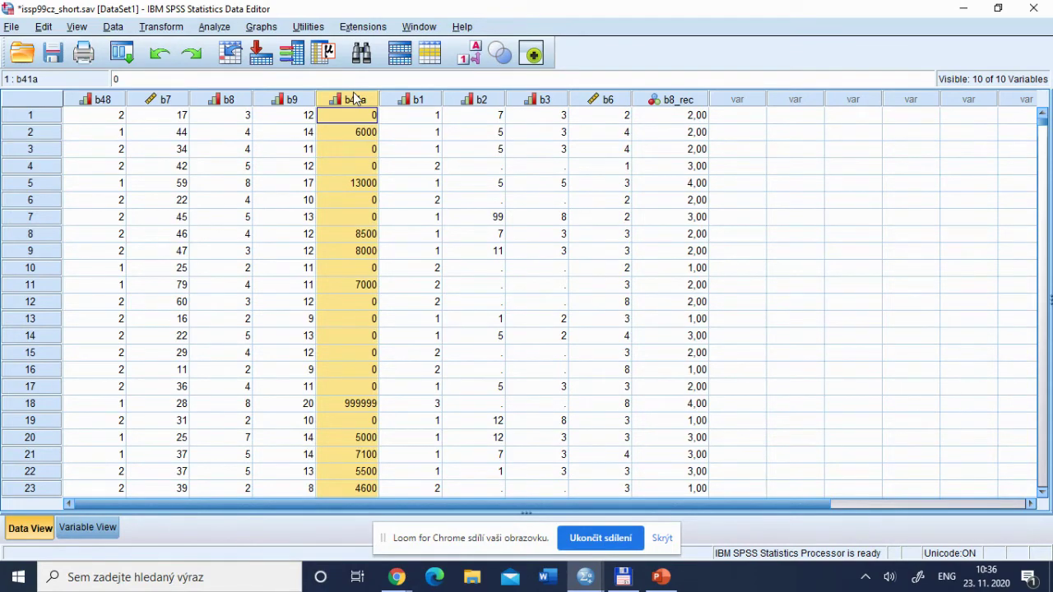
Set up a One-Way ANOVA with income (b41a) as the dependent variable and b8_rec as the factor.
{"action": "left_click", "coordinate": [215, 27]}
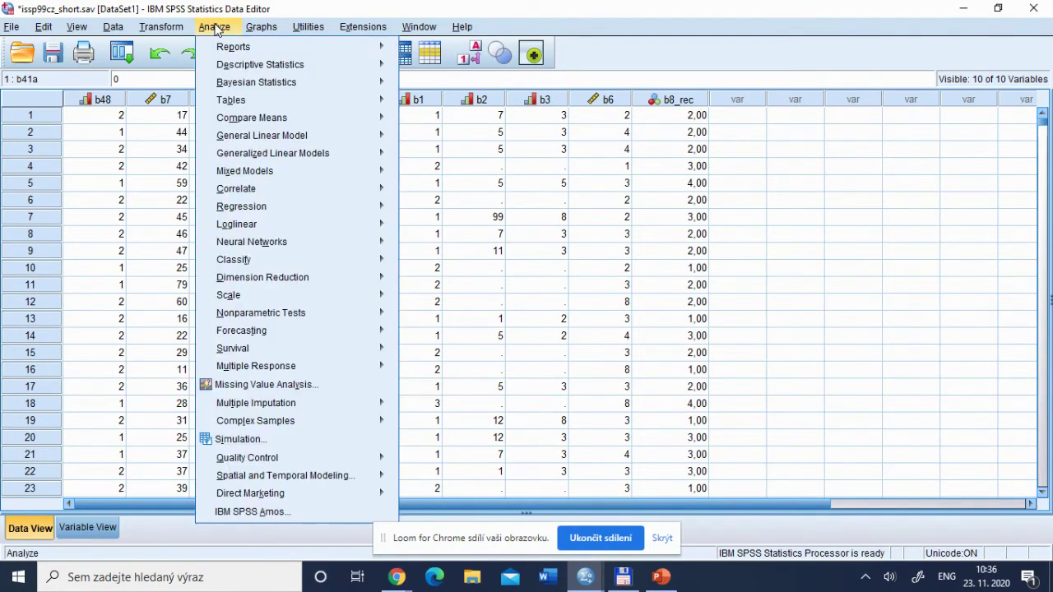
{"action": "mouse_move", "coordinate": [336, 123]}
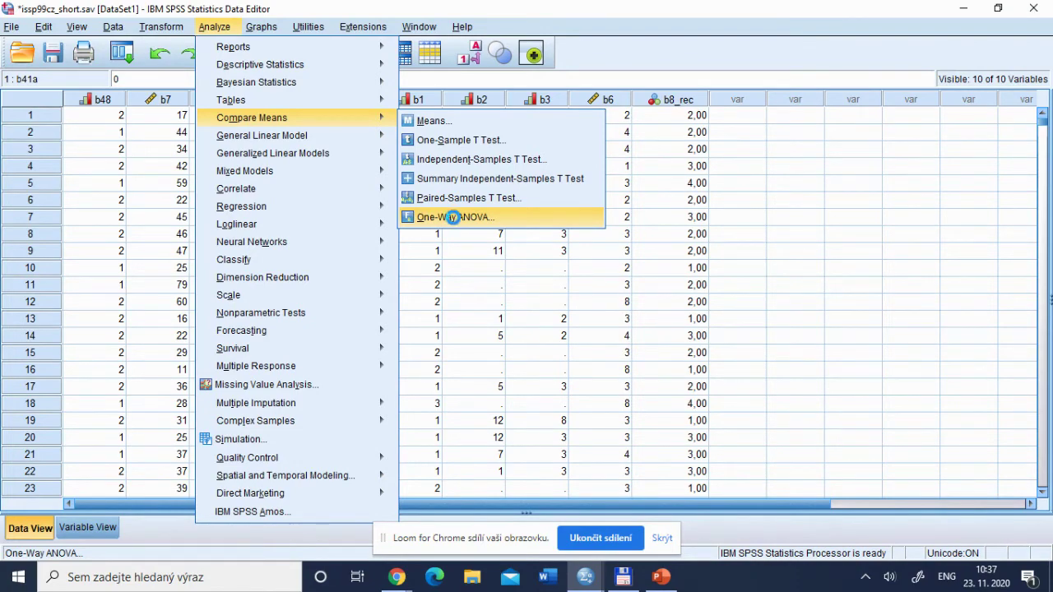
{"action": "left_click", "coordinate": [455, 219]}
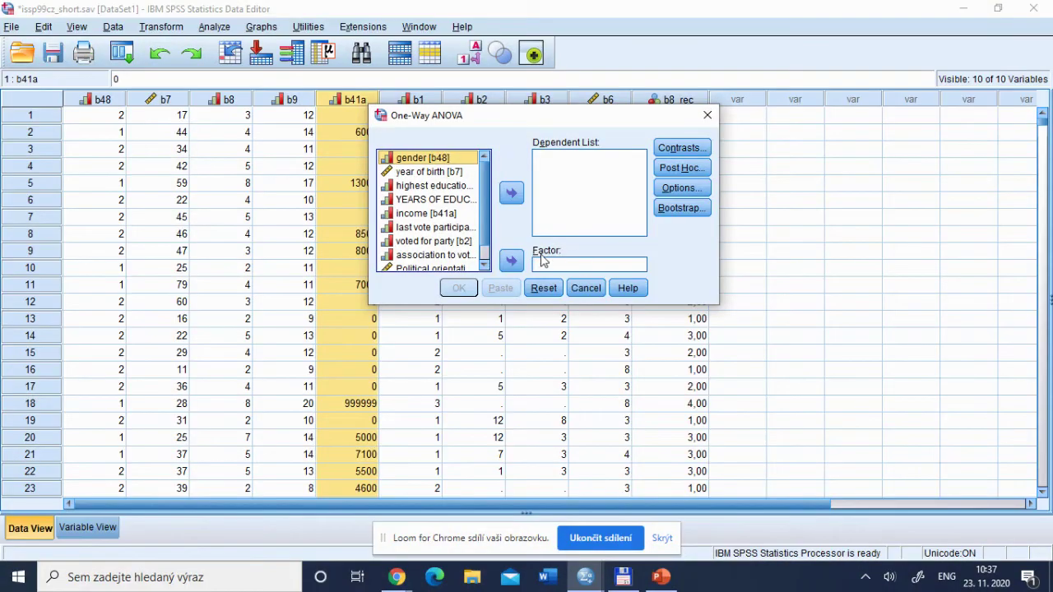
{"action": "left_click", "coordinate": [438, 214]}
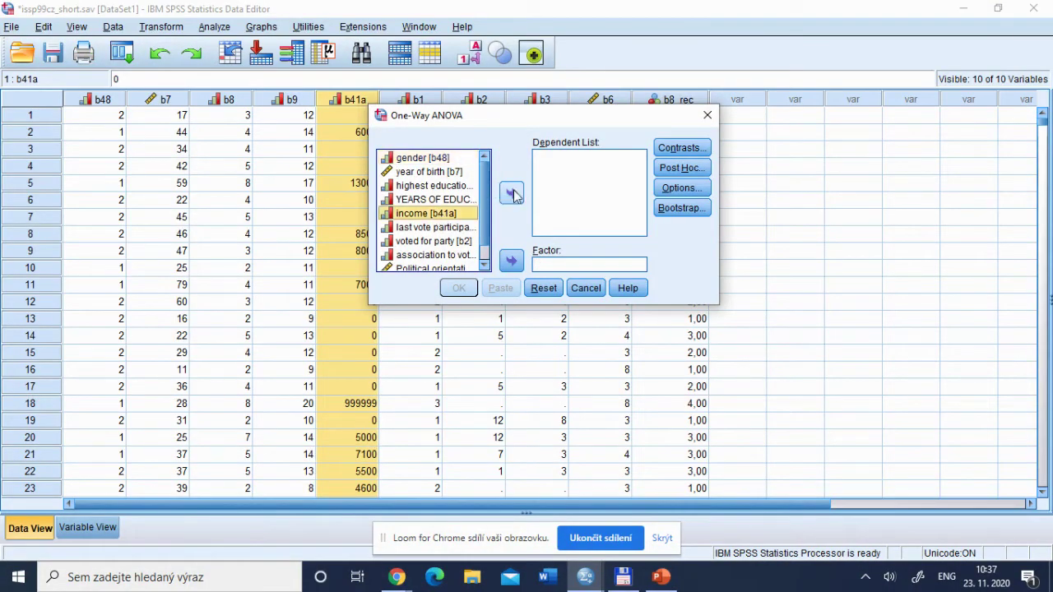
{"action": "left_click", "coordinate": [514, 193]}
{"action": "left_click", "coordinate": [488, 259]}
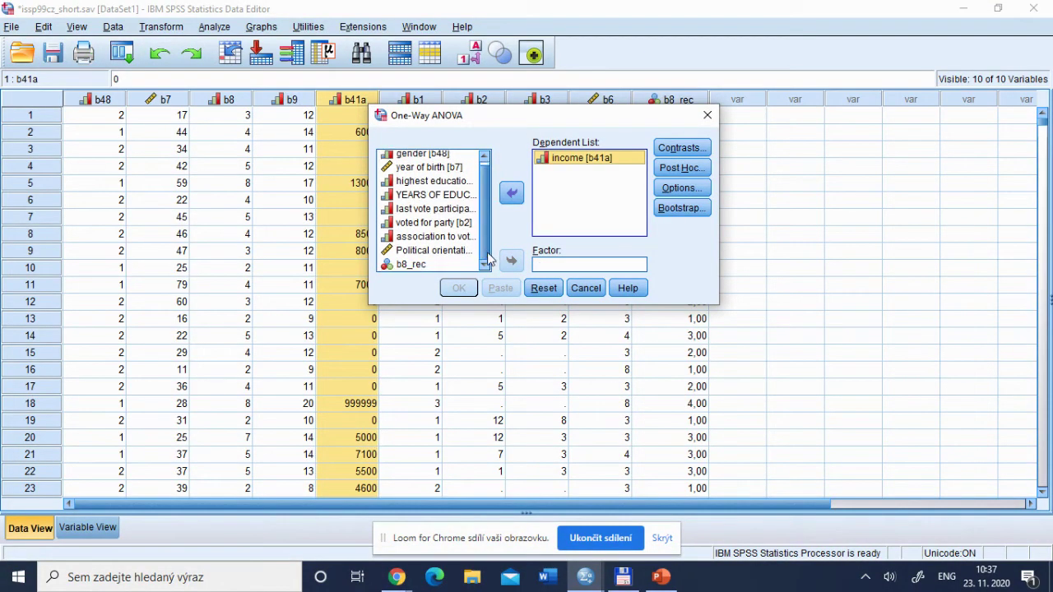
{"action": "left_click", "coordinate": [412, 265]}
{"action": "left_click", "coordinate": [512, 261]}
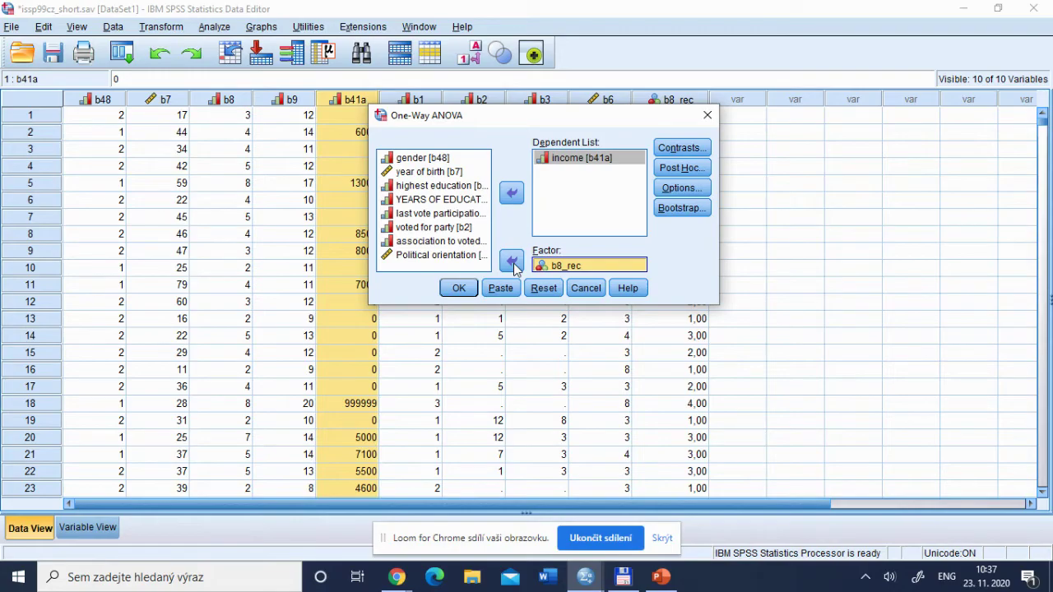
{"action": "left_click", "coordinate": [681, 188]}
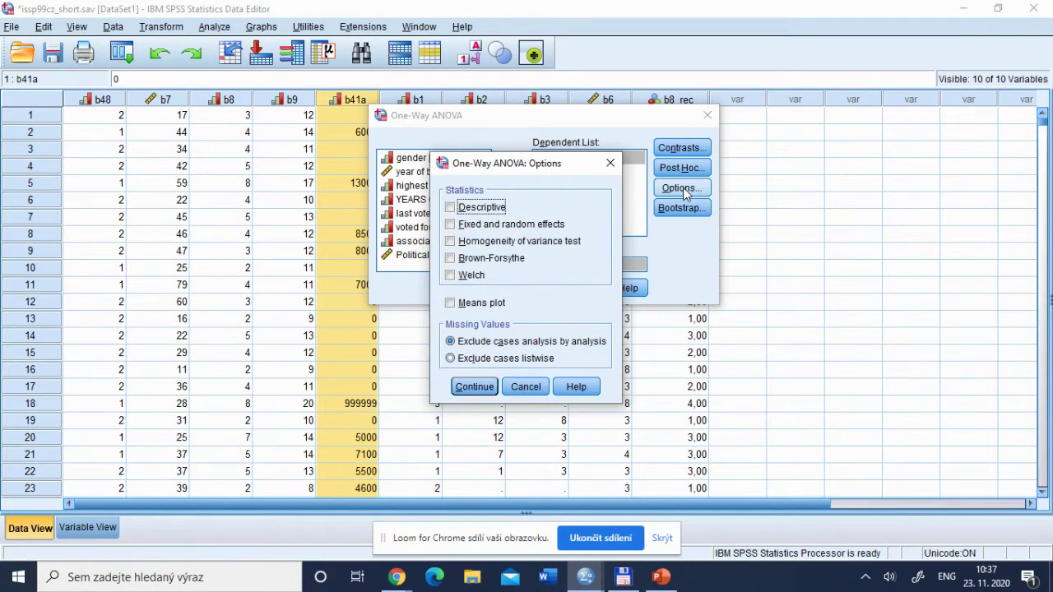
{"action": "left_click", "coordinate": [452, 209]}
{"action": "left_click", "coordinate": [451, 242]}
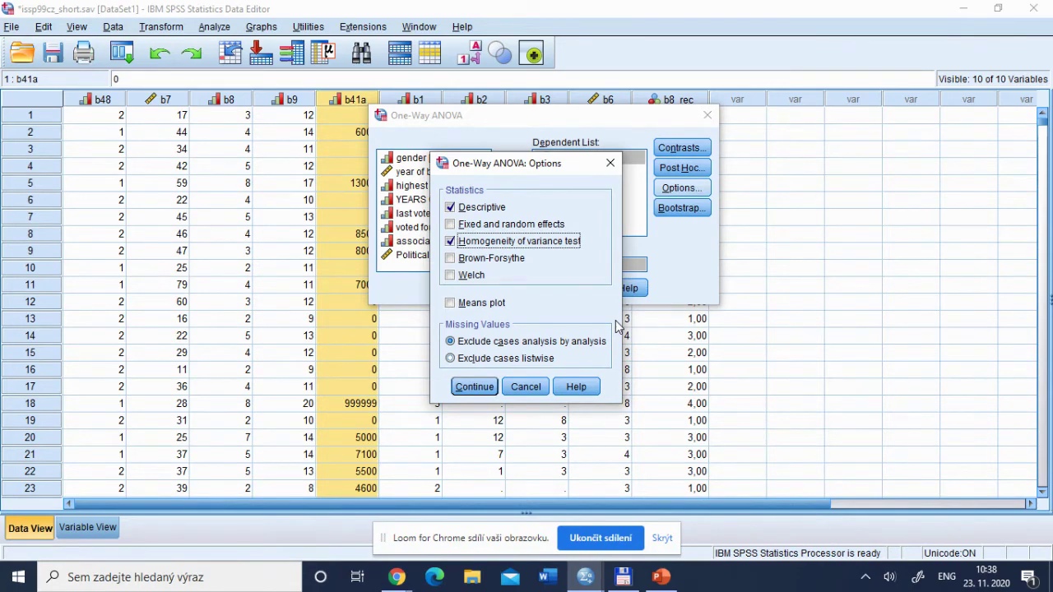
{"action": "key", "text": "alt+Tab"}
{"action": "key", "text": "alt+Tab"}
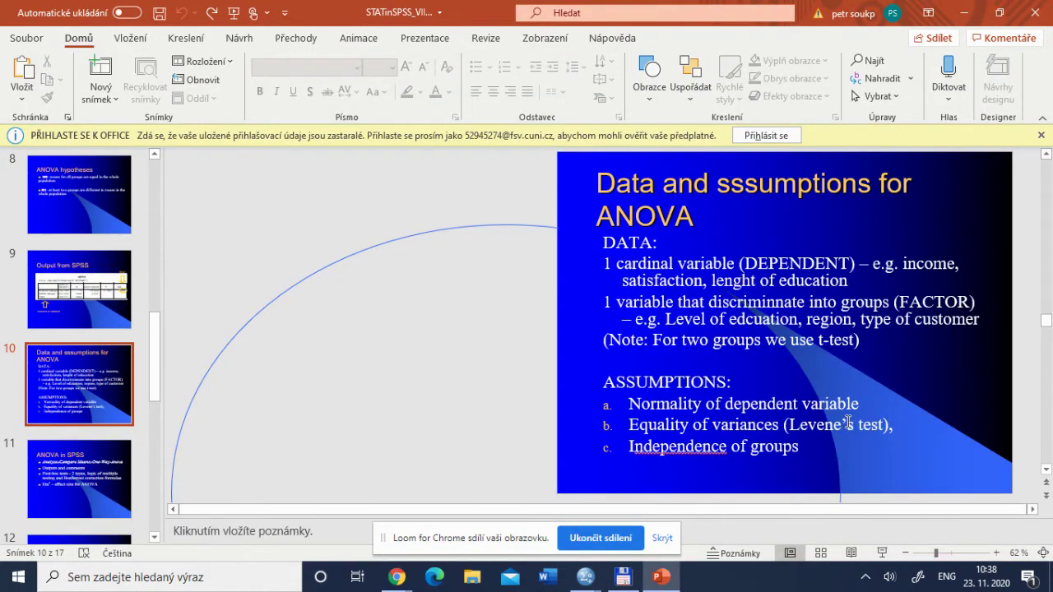
{"action": "key", "text": "alt+Tab"}
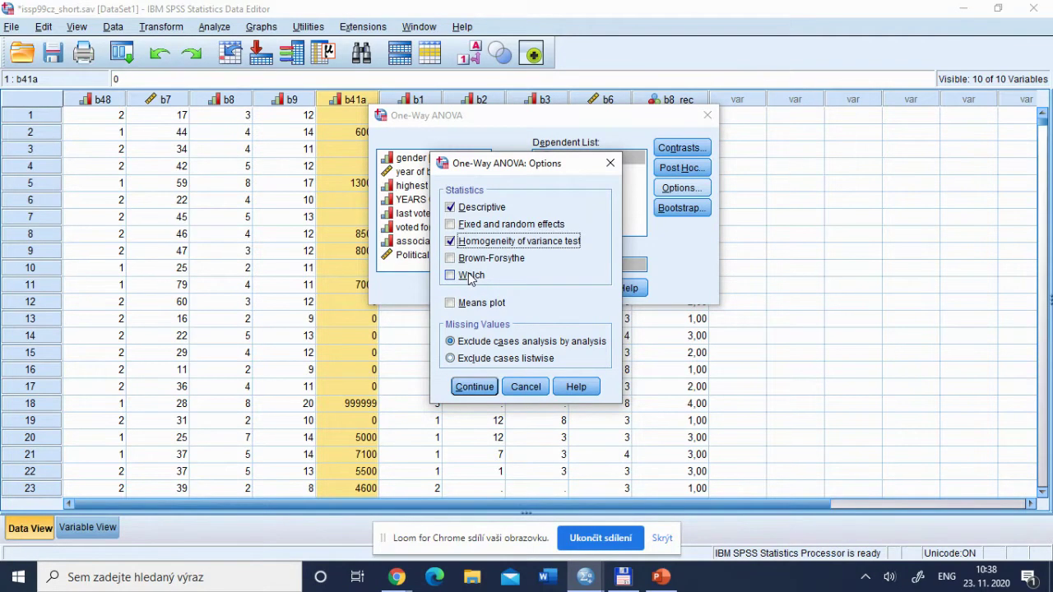
{"action": "left_click", "coordinate": [520, 388]}
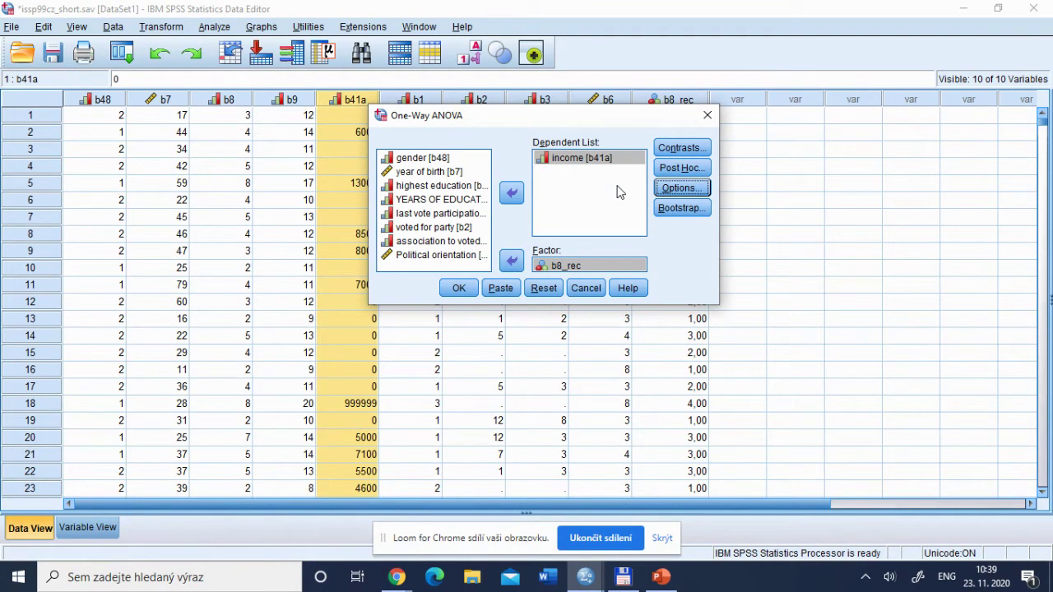
Run the income ANOVA without extra statistics, and run it again with Descriptive and Homogeneity of variance test included.
{"action": "left_click", "coordinate": [459, 289]}
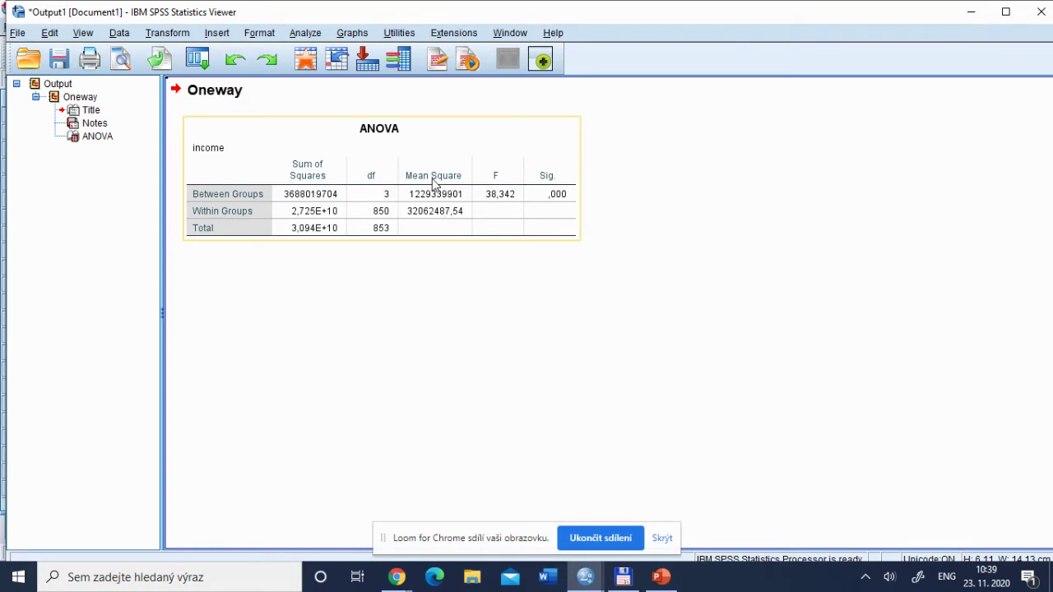
{"action": "left_click", "coordinate": [198, 59]}
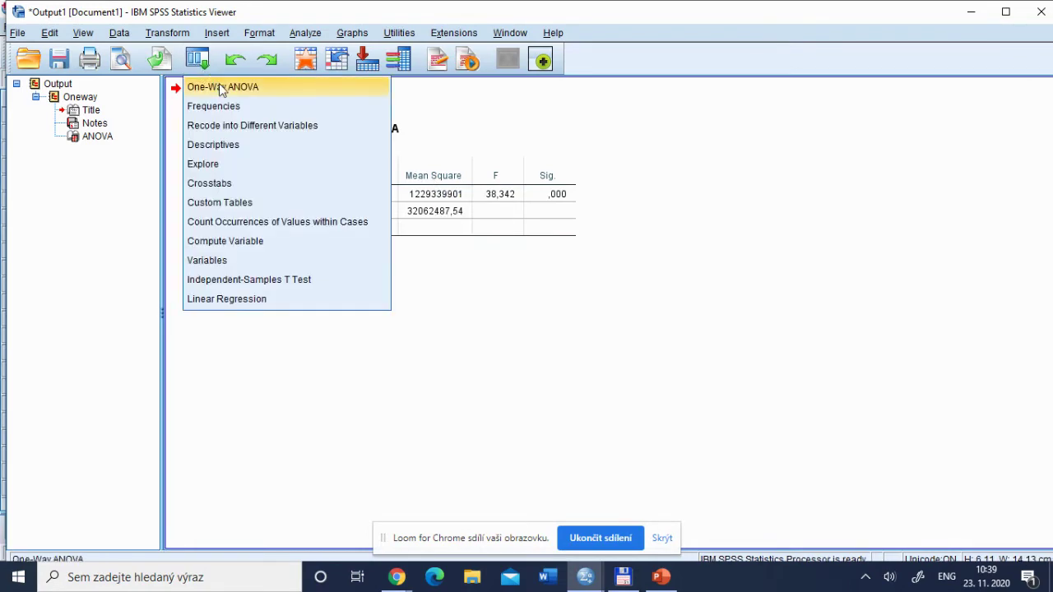
{"action": "left_click", "coordinate": [218, 83]}
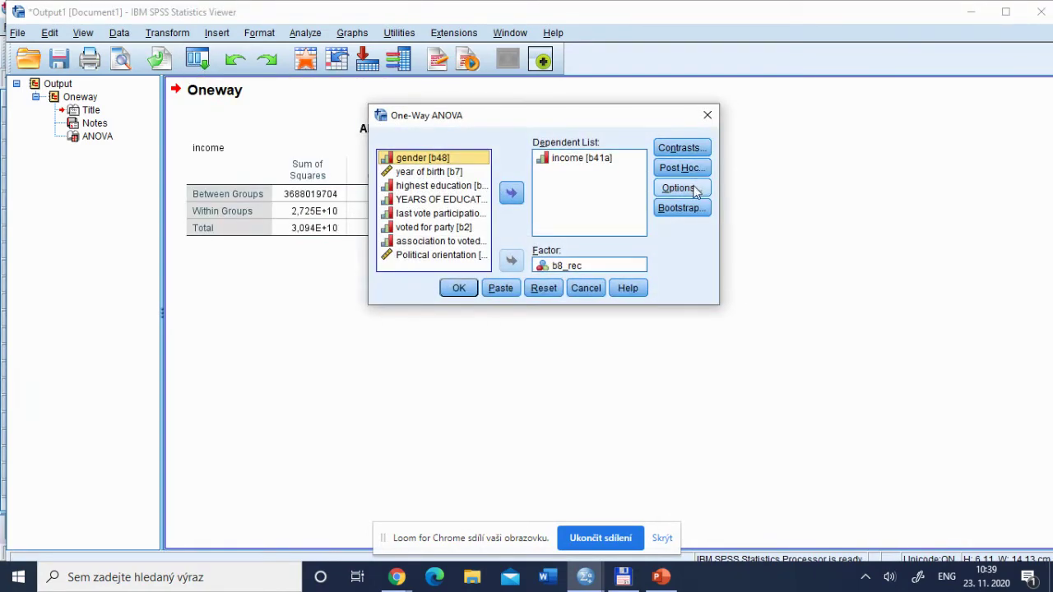
{"action": "left_click", "coordinate": [691, 189]}
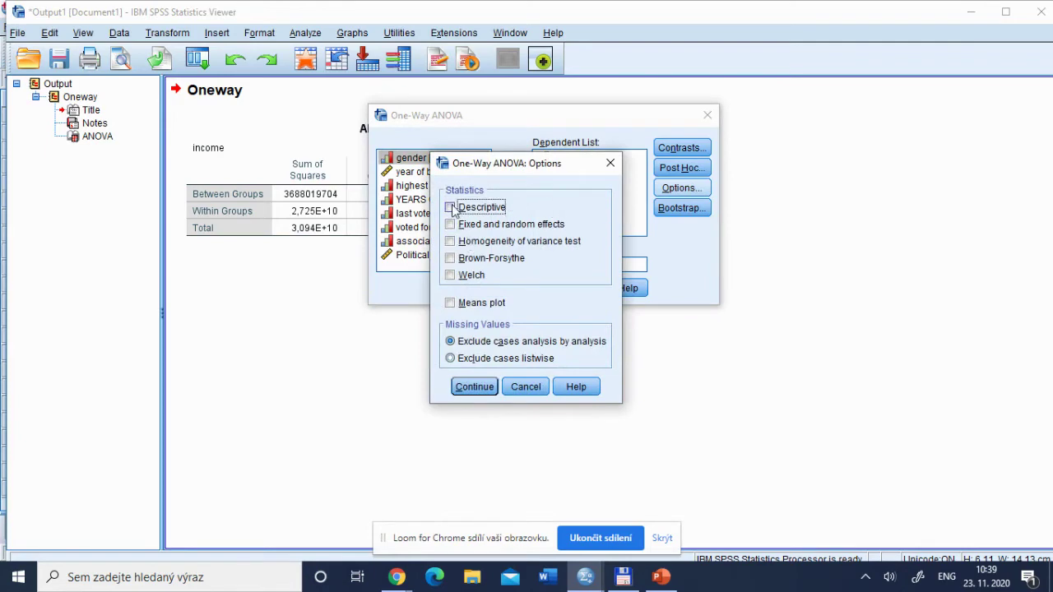
{"action": "left_click", "coordinate": [450, 207]}
{"action": "left_click", "coordinate": [450, 241]}
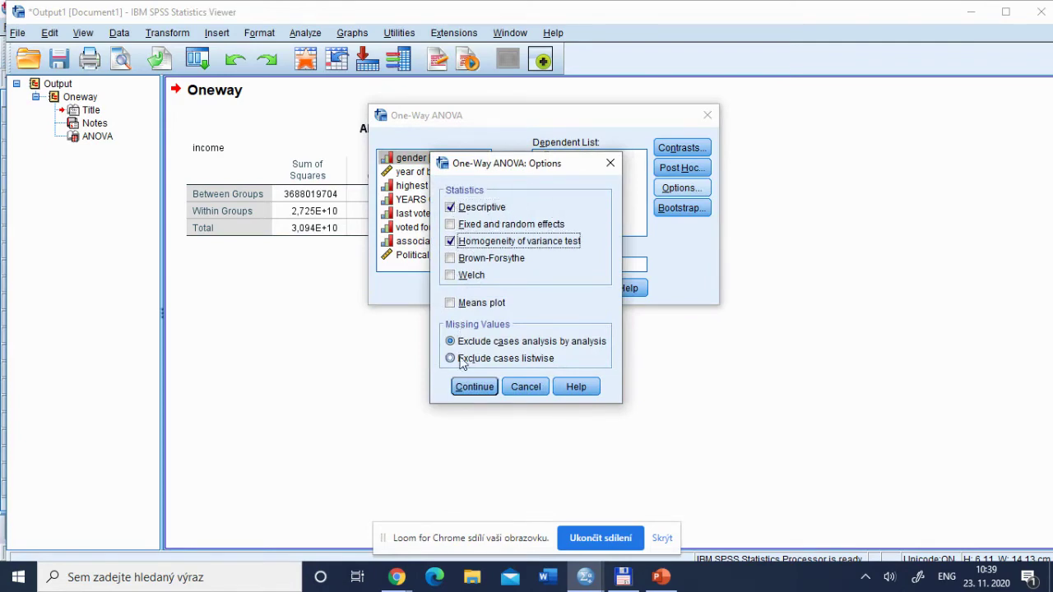
{"action": "left_click", "coordinate": [474, 386]}
{"action": "left_click", "coordinate": [457, 290]}
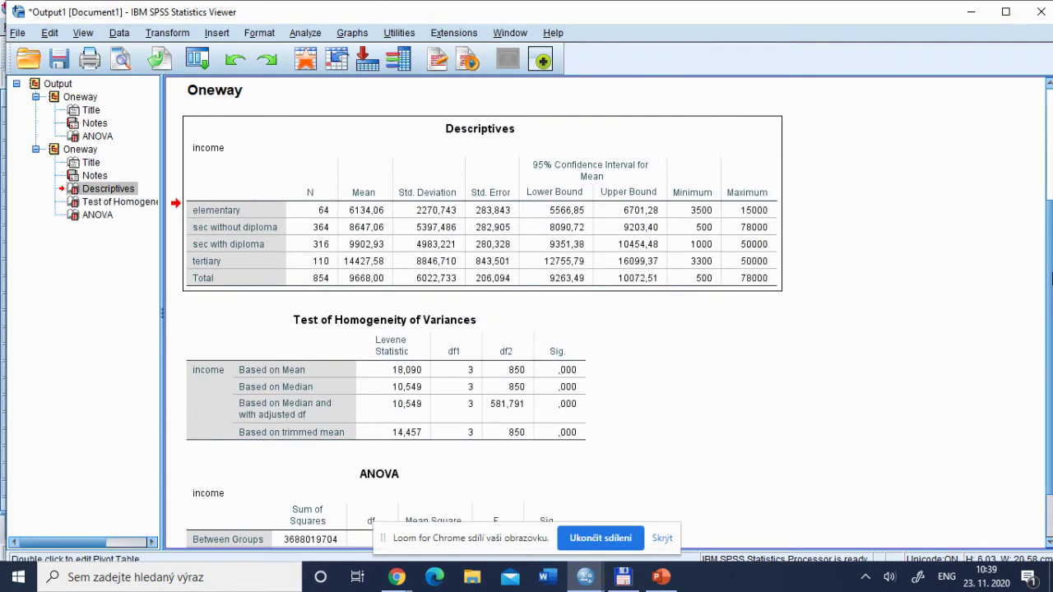
Examine the income descriptives by education group and review the ANOVA hypotheses slide in PowerPoint before returning to the output.
{"action": "left_click_drag", "start_coordinate": [1050, 269], "coordinate": [1050, 284]}
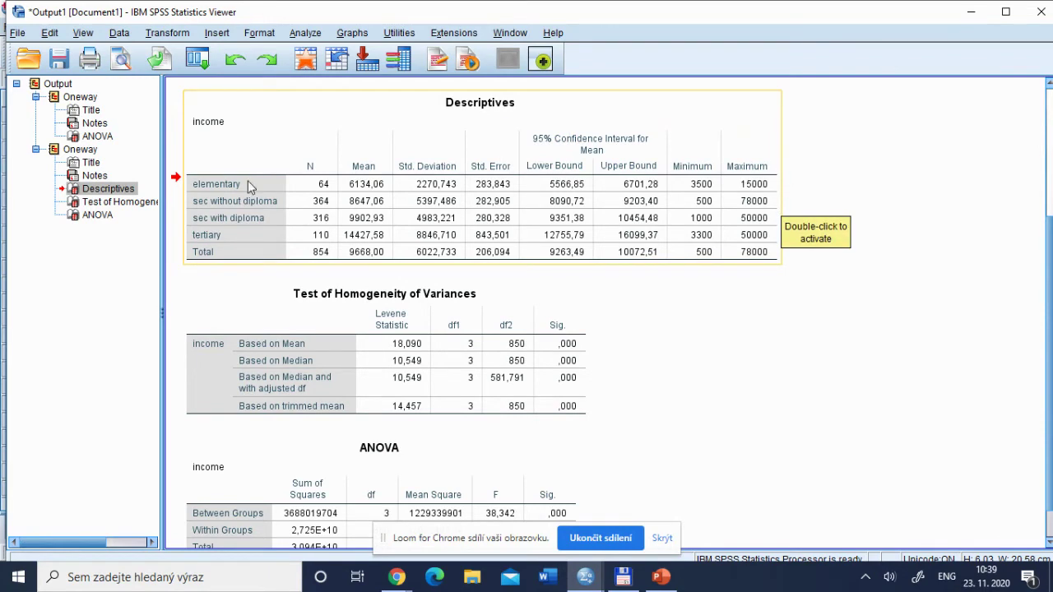
{"action": "left_click", "coordinate": [346, 210]}
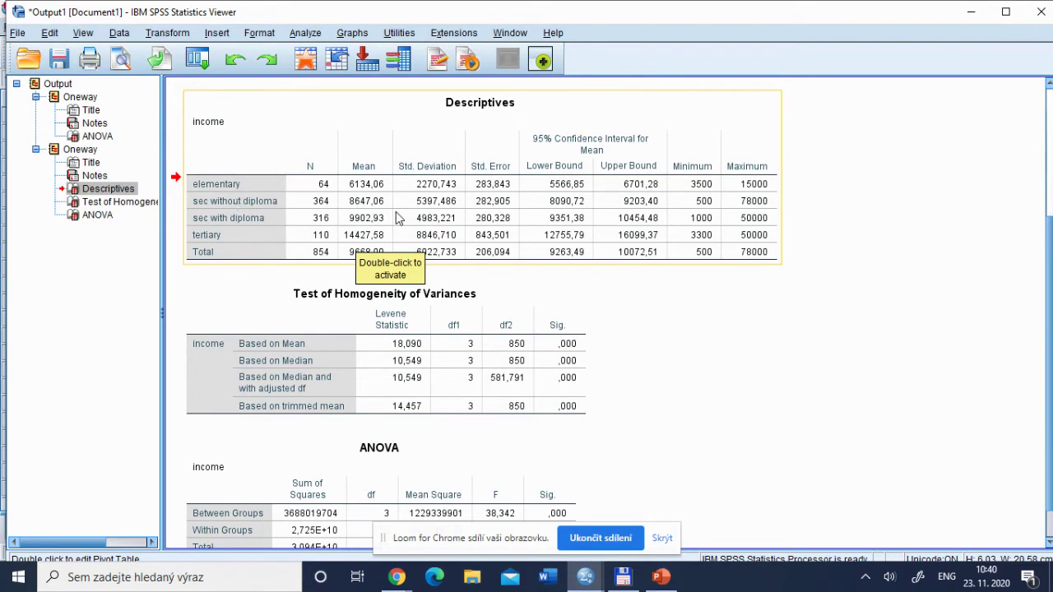
{"action": "key", "text": "alt+Tab"}
{"action": "key", "text": "alt+Tab"}
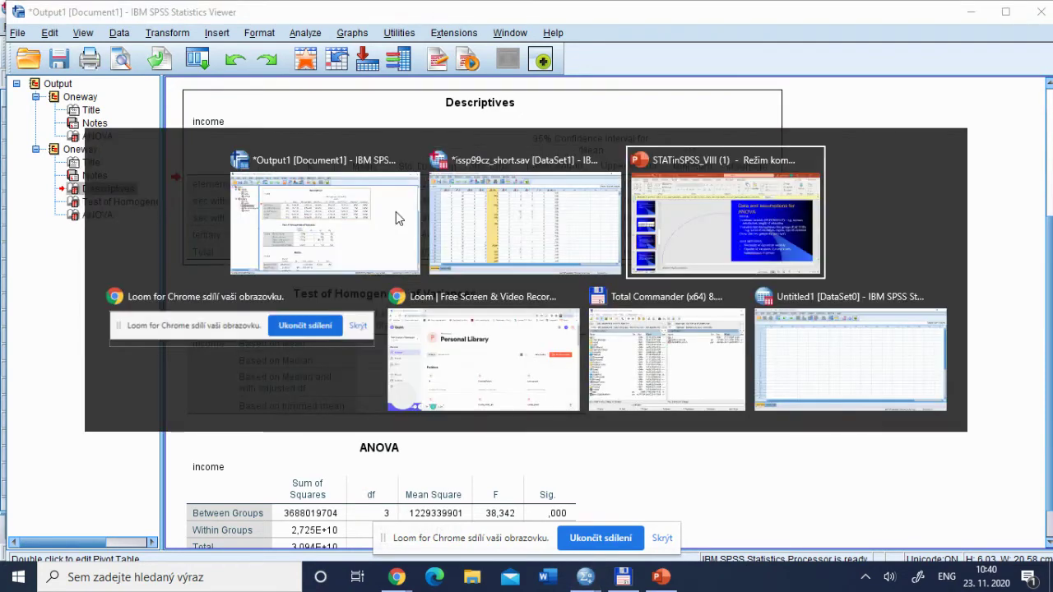
{"action": "scroll", "coordinate": [396, 212], "scroll_direction": "up", "scroll_amount": 1}
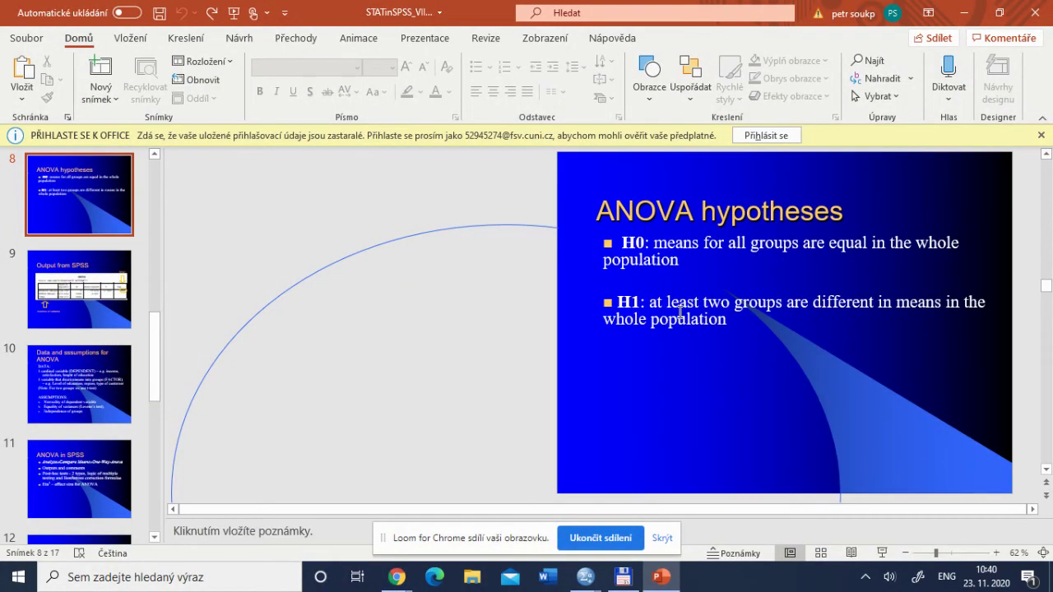
{"action": "key", "text": "alt+Tab"}
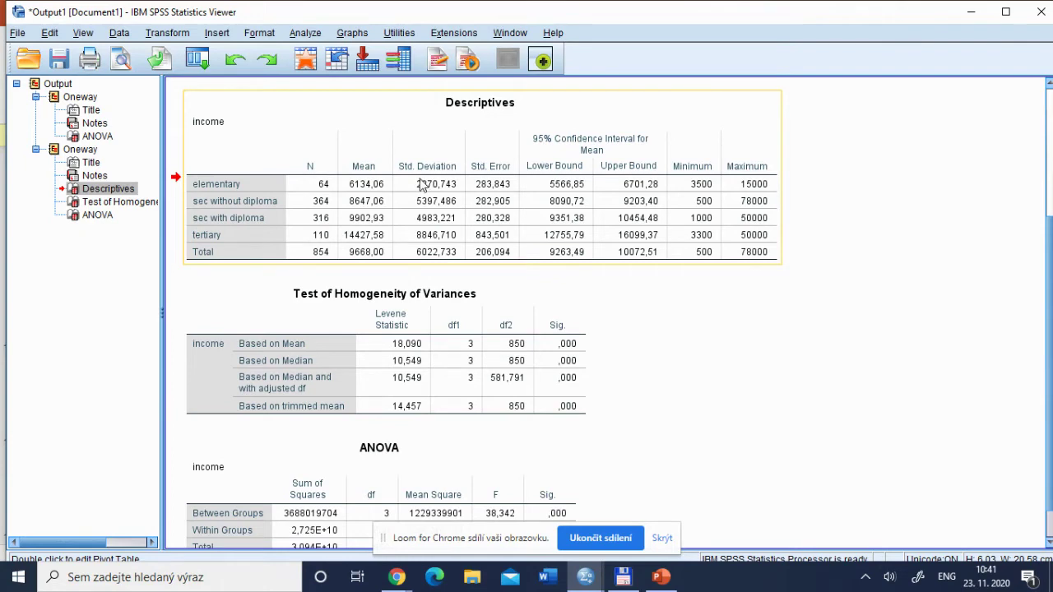
Review the equality of variances assumption on the PowerPoint slide and inspect the Test of Homogeneity of Variances table in the SPSS output.
{"action": "key", "text": "alt+Tab"}
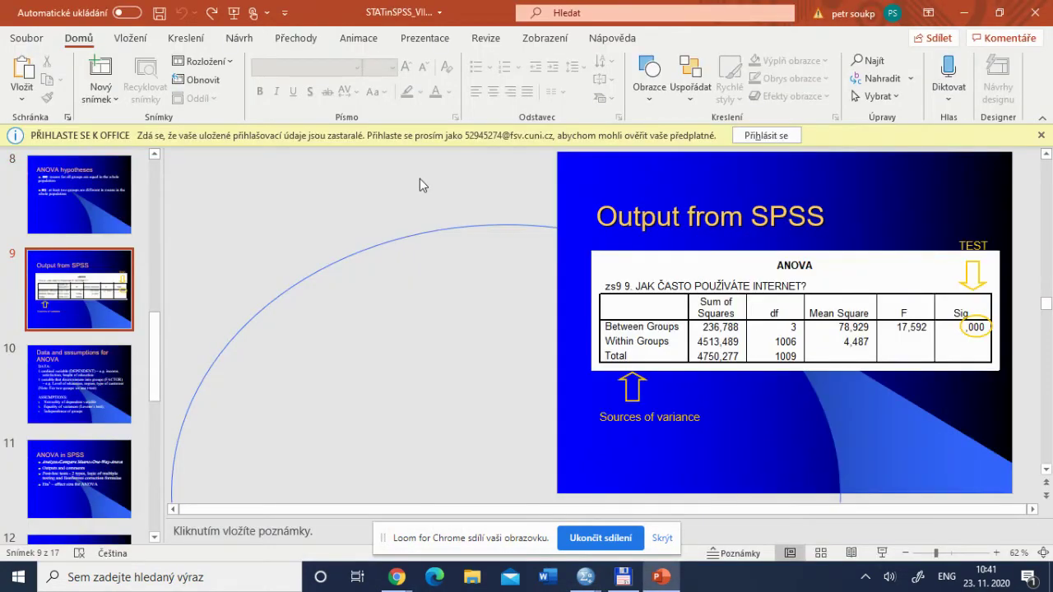
{"action": "key", "text": "Page_Down"}
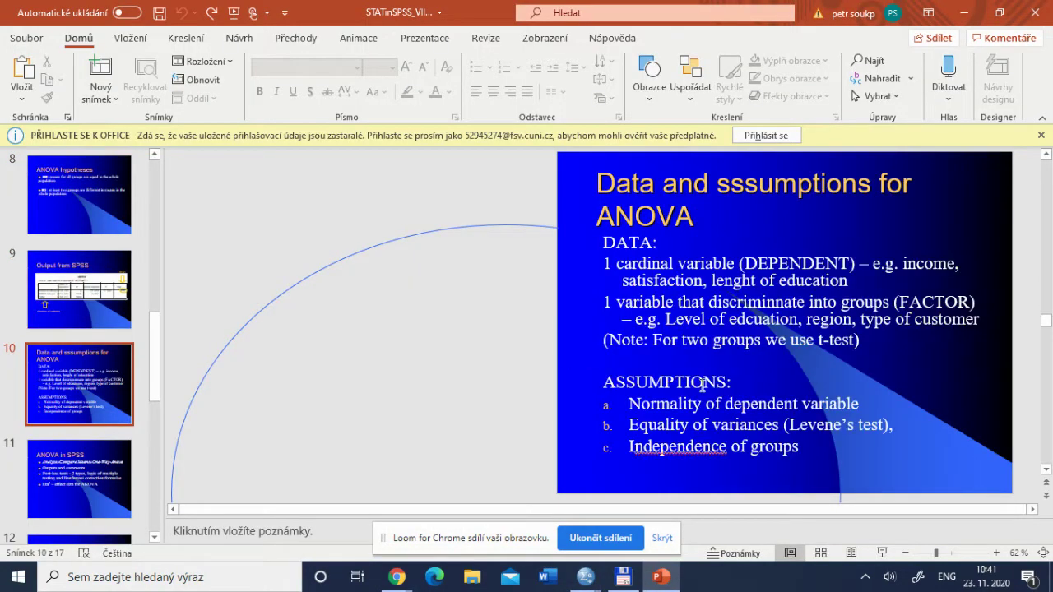
{"action": "left_click_drag", "start_coordinate": [642, 428], "coordinate": [806, 417]}
{"action": "key", "text": "alt+Tab"}
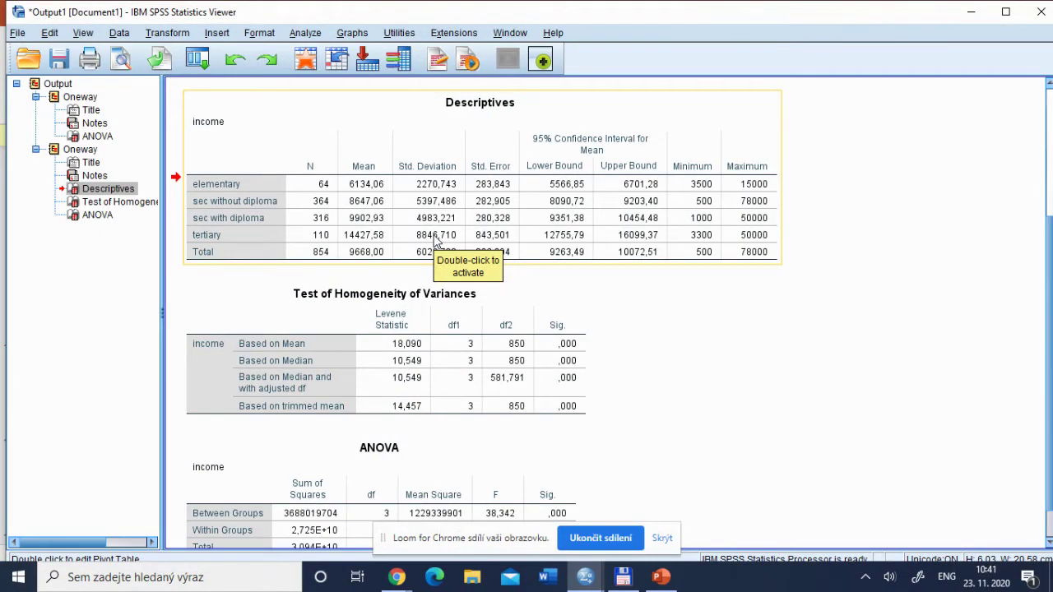
{"action": "left_click", "coordinate": [377, 296]}
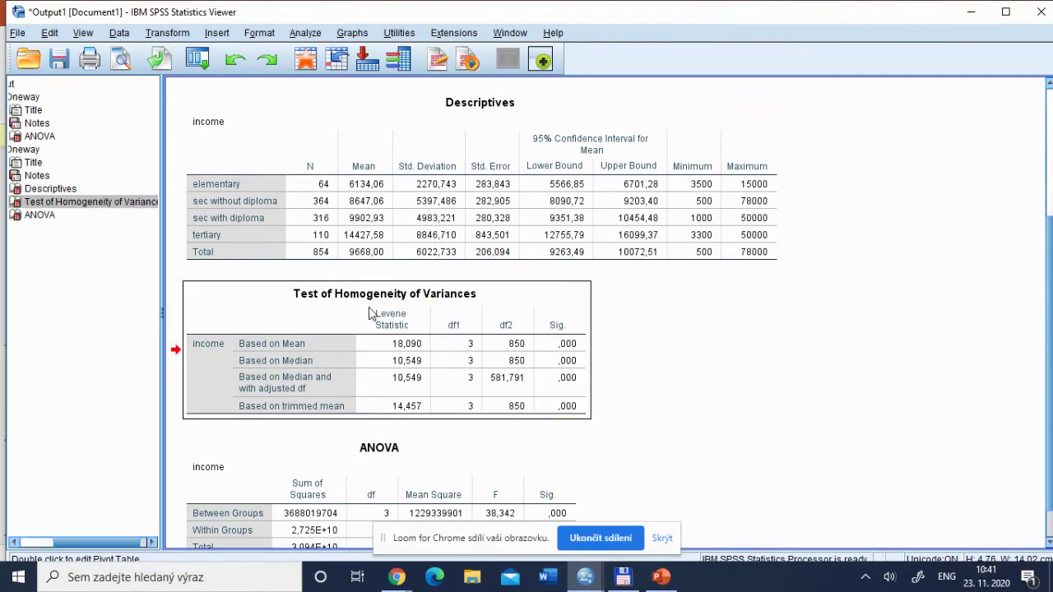
Compare the income Descriptives, homogeneity of variances and ANOVA tables, and check the equality of variances assumption on the PowerPoint slide before returning to SPSS.
{"action": "left_click", "coordinate": [404, 240]}
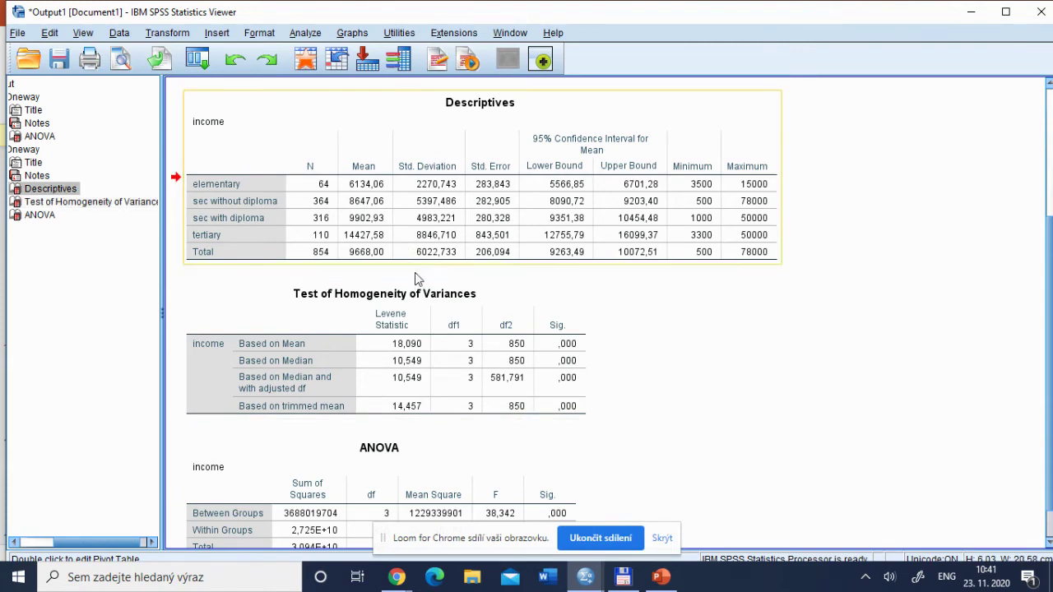
{"action": "left_click", "coordinate": [417, 303]}
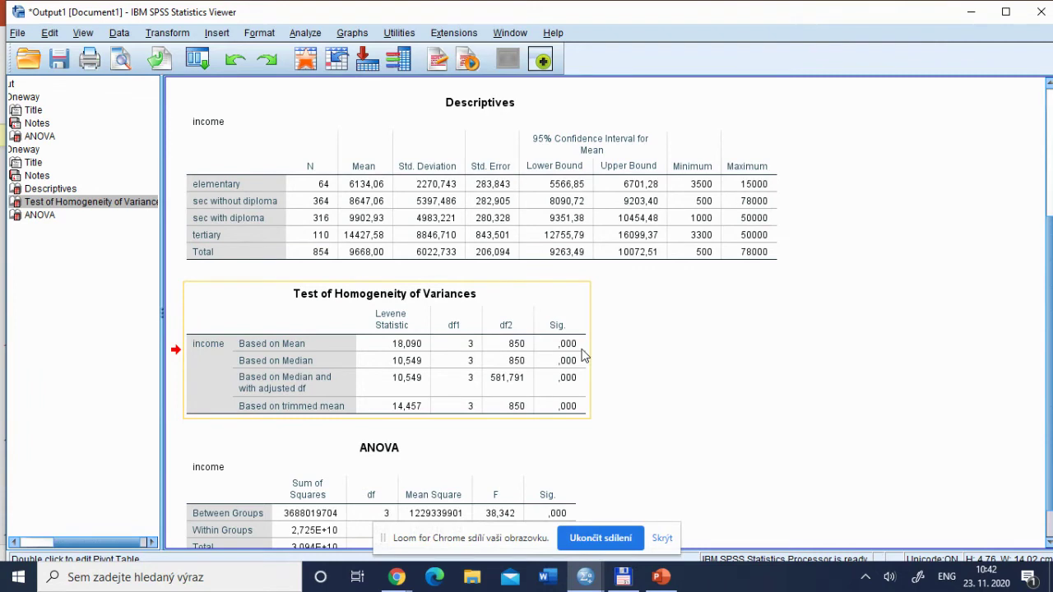
{"action": "left_click", "coordinate": [568, 404]}
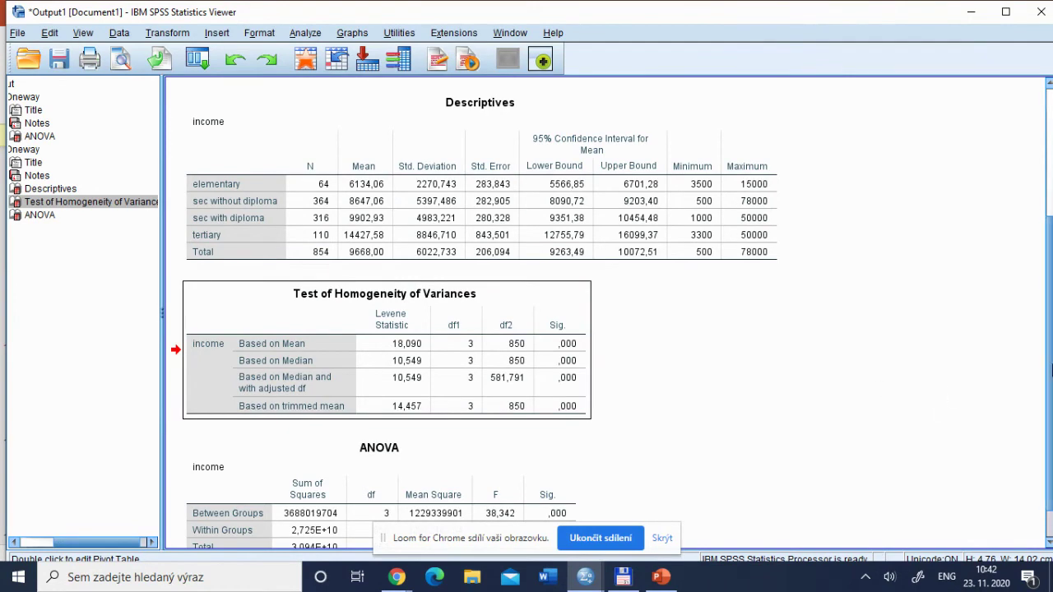
{"action": "scroll", "coordinate": [1050, 370], "scroll_direction": "down", "scroll_amount": 1}
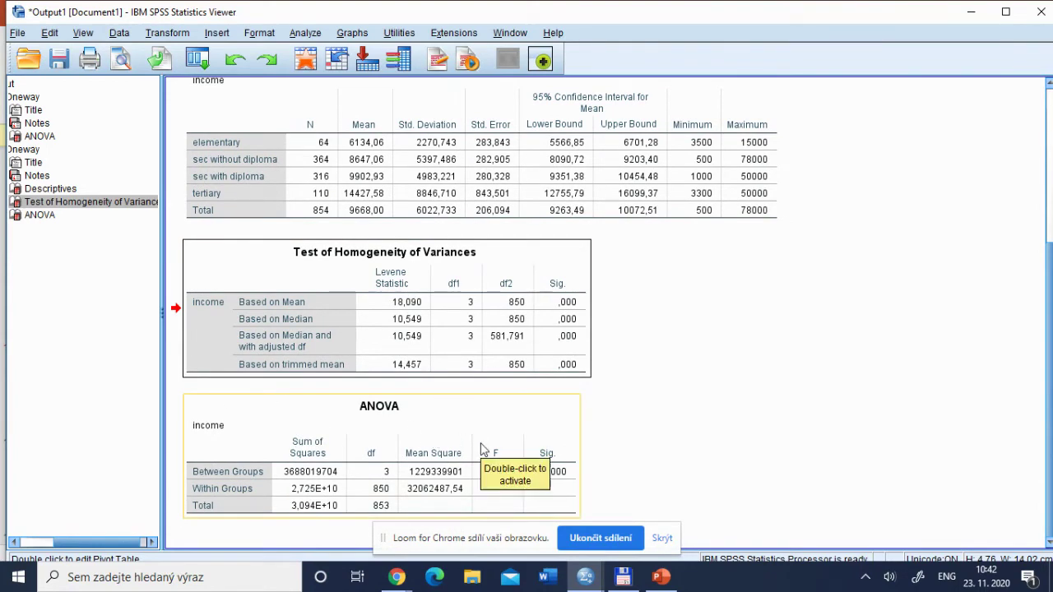
{"action": "key", "text": "alt+Tab"}
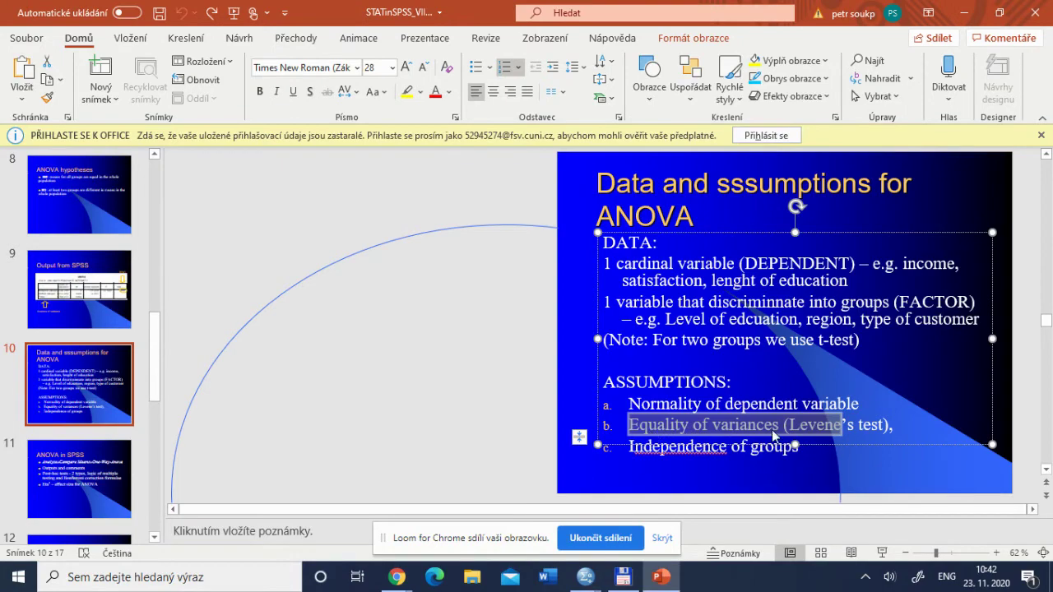
{"action": "key", "text": "Escape"}
{"action": "key", "text": "Escape"}
{"action": "key", "text": "alt+Tab"}
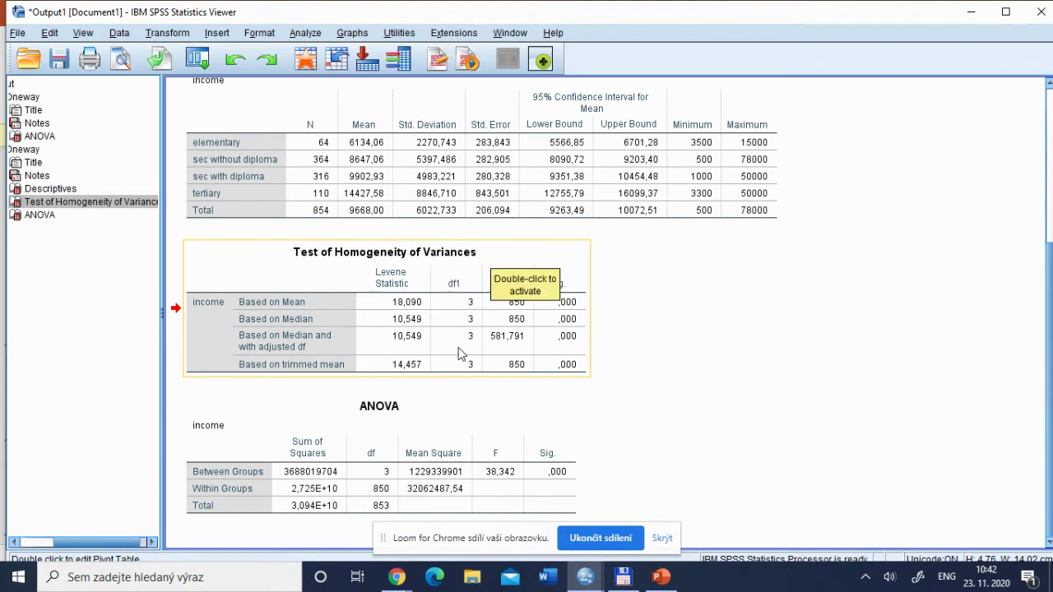
Rerun the One-Way ANOVA of income by b8_rec with the Welch test added, leaving Brown-Forsythe off.
{"action": "left_click", "coordinate": [198, 60]}
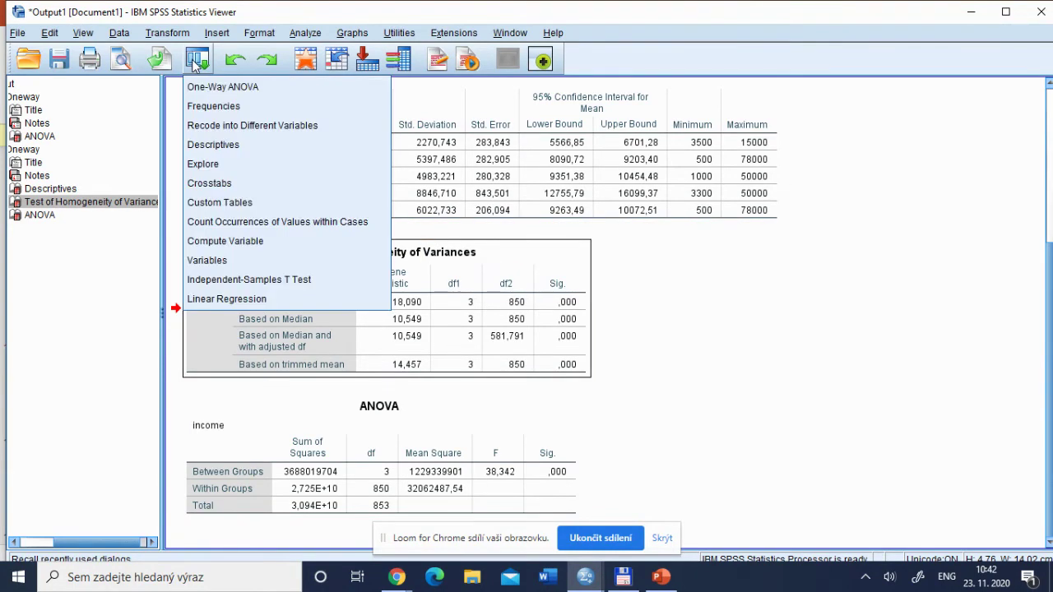
{"action": "left_click", "coordinate": [215, 87]}
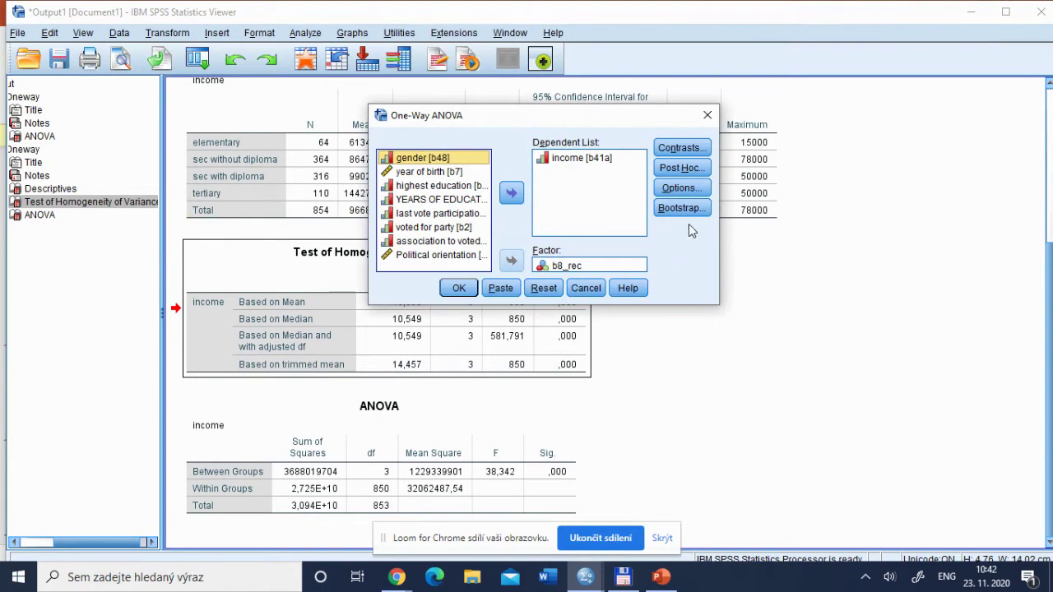
{"action": "left_click", "coordinate": [676, 189]}
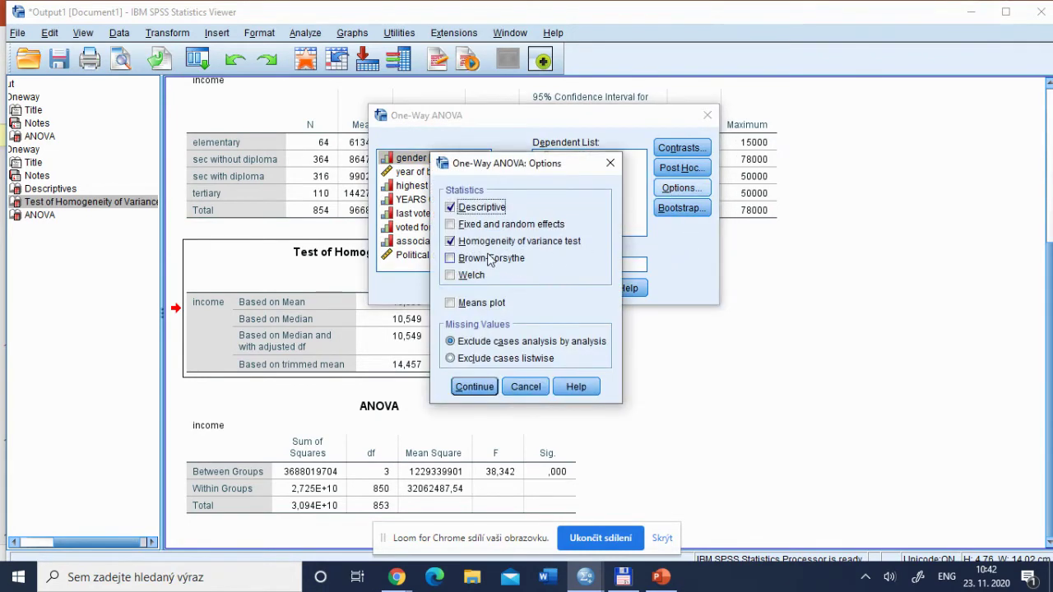
{"action": "left_click", "coordinate": [450, 258]}
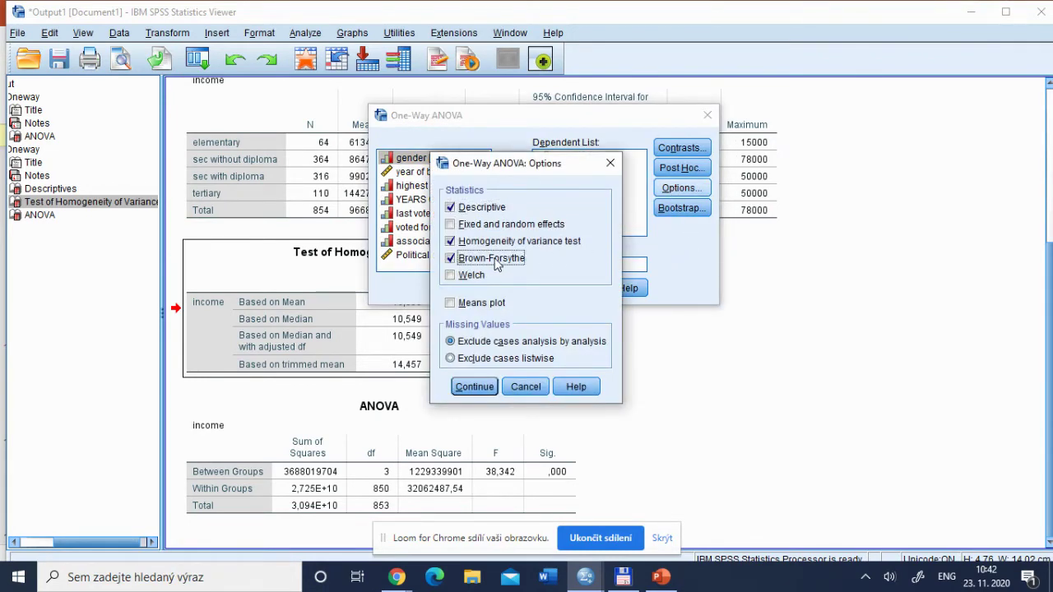
{"action": "left_click", "coordinate": [450, 259]}
{"action": "left_click", "coordinate": [450, 275]}
{"action": "left_click", "coordinate": [470, 386]}
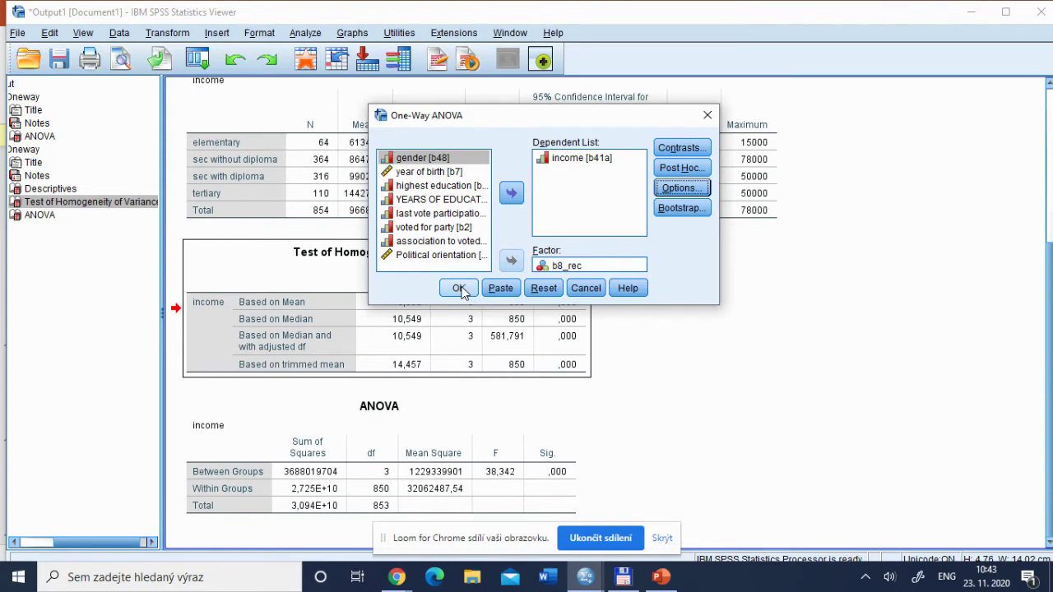
{"action": "left_click", "coordinate": [459, 290]}
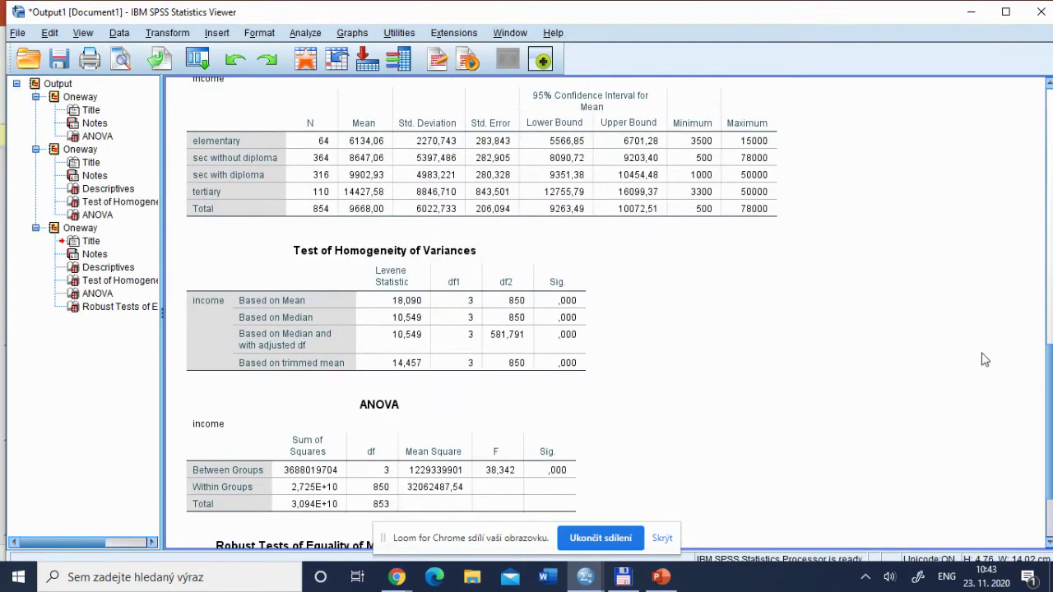
Examine the Welch result in the Robust Tests of Equality of Means table alongside the Descriptives and ANOVA tables.
{"action": "left_click_drag", "start_coordinate": [1049, 362], "coordinate": [1048, 490]}
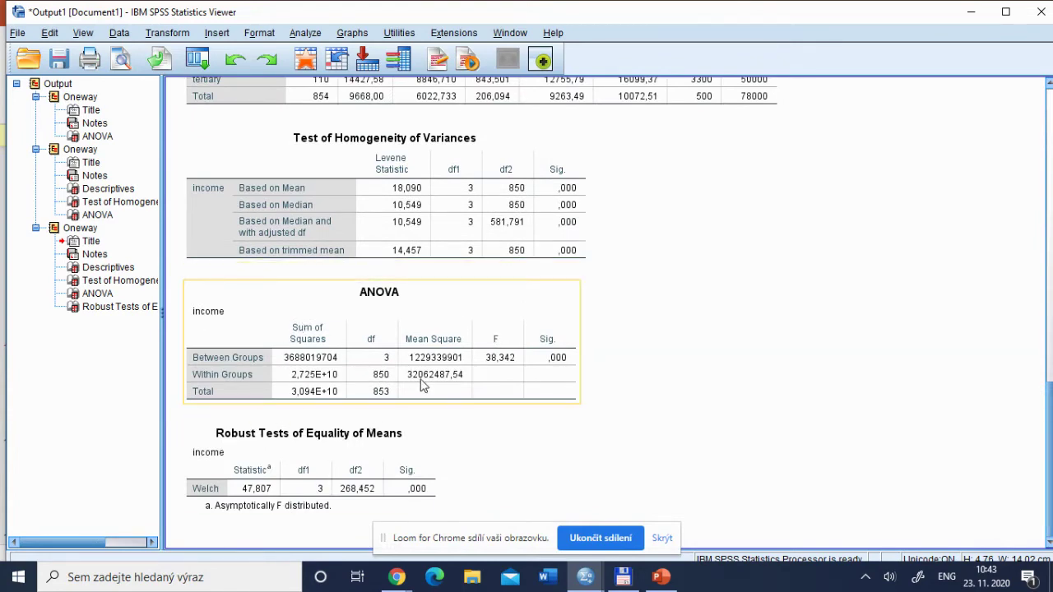
{"action": "left_click", "coordinate": [308, 471]}
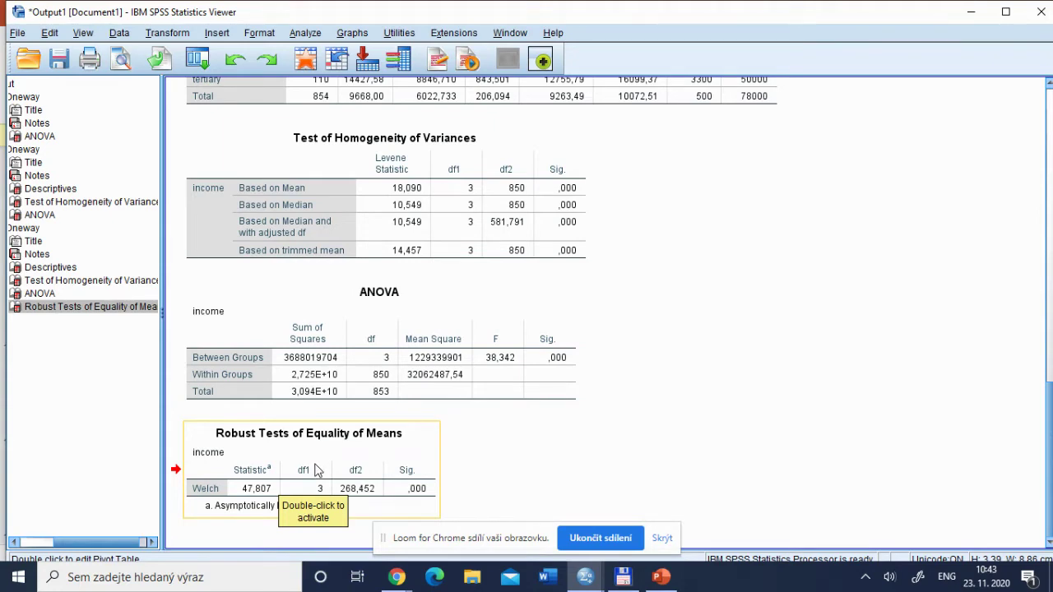
{"action": "left_click", "coordinate": [254, 110]}
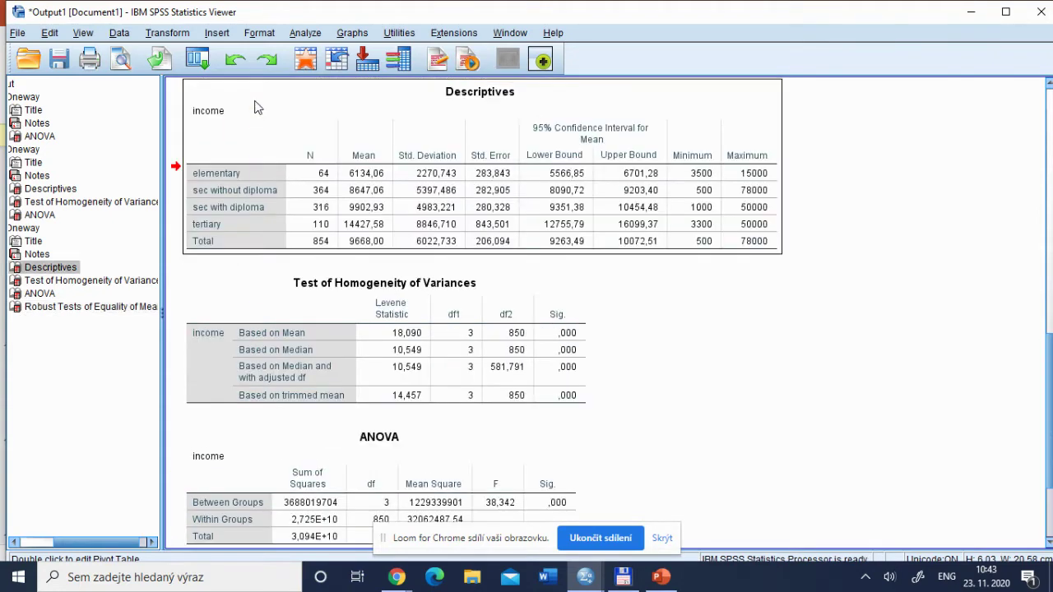
{"action": "left_click", "coordinate": [279, 526]}
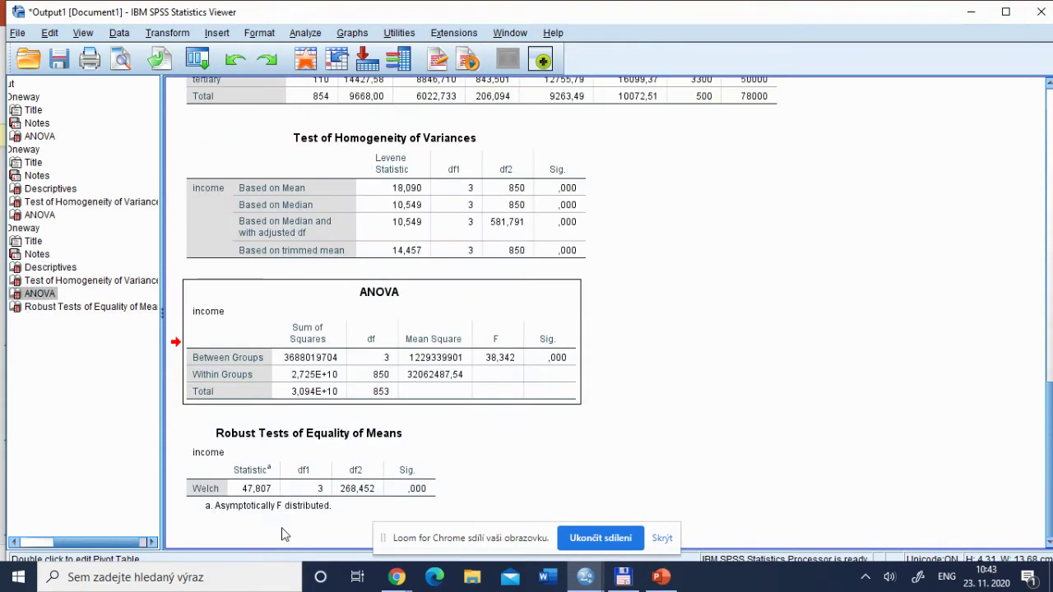
{"action": "left_click", "coordinate": [305, 492]}
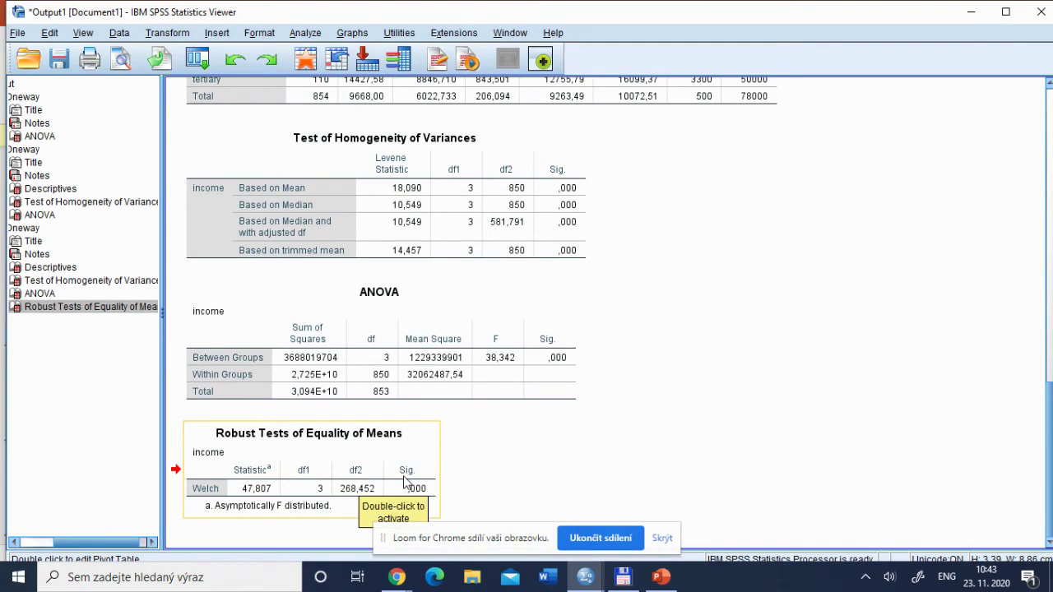
Review H0 and H1 on the ANOVA hypotheses slide in PowerPoint against the Welch significance in SPSS, highlighting each hypothesis, and return to the output.
{"action": "key", "text": "alt+Tab"}
{"action": "scroll", "coordinate": [404, 482], "scroll_direction": "up", "scroll_amount": 2}
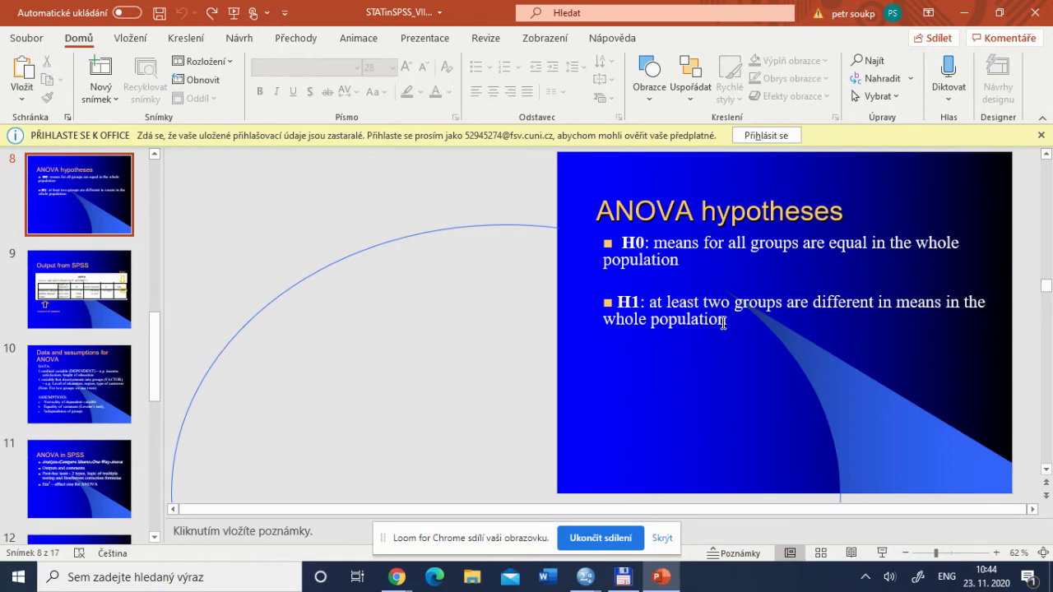
{"action": "key", "text": "alt+Tab"}
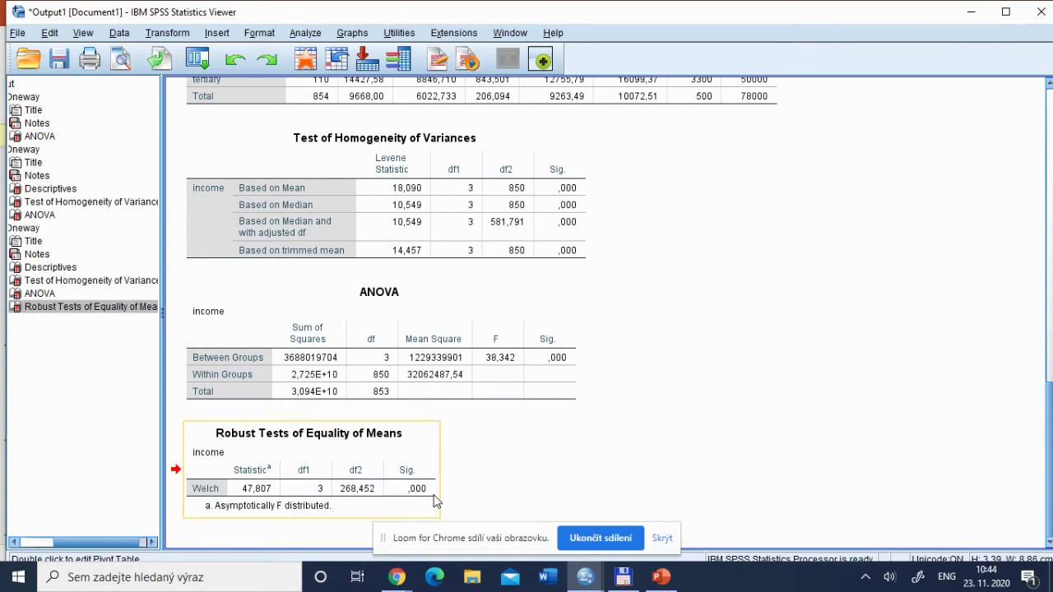
{"action": "key", "text": "alt+Tab"}
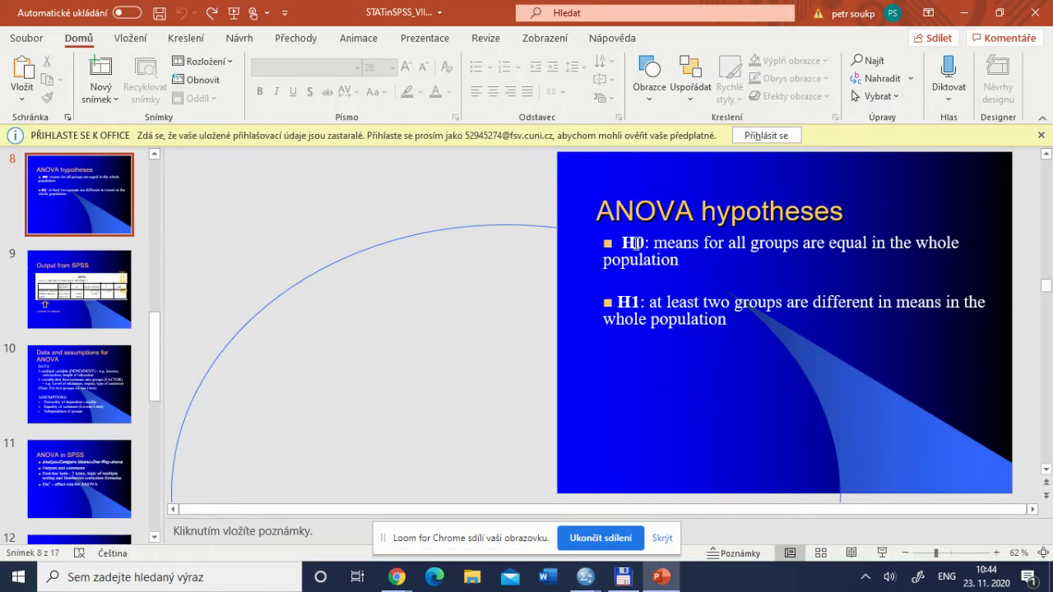
{"action": "left_click_drag", "start_coordinate": [624, 243], "coordinate": [688, 260]}
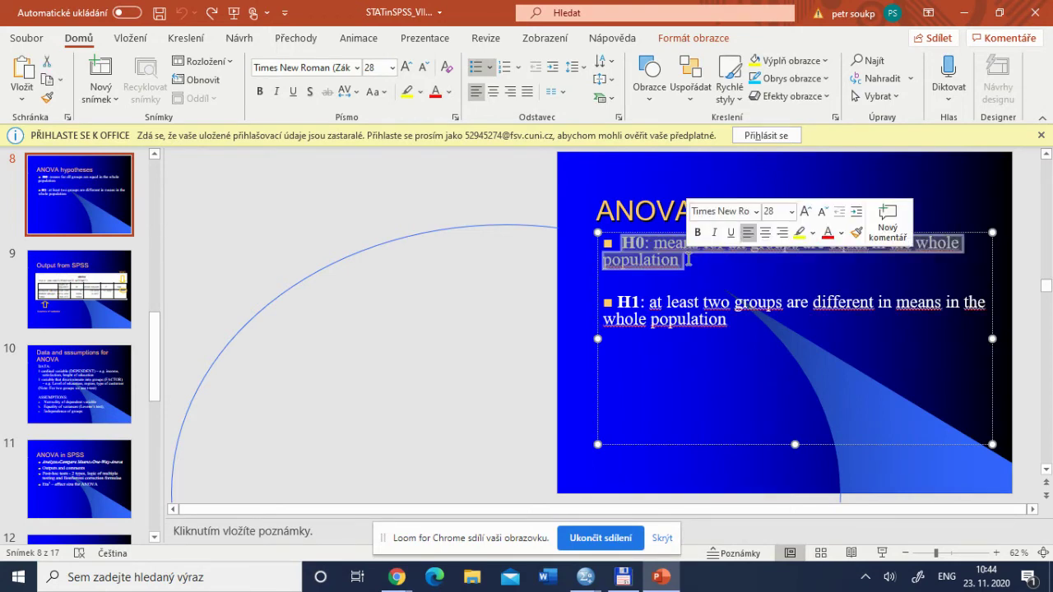
{"action": "left_click_drag", "start_coordinate": [615, 302], "coordinate": [718, 320]}
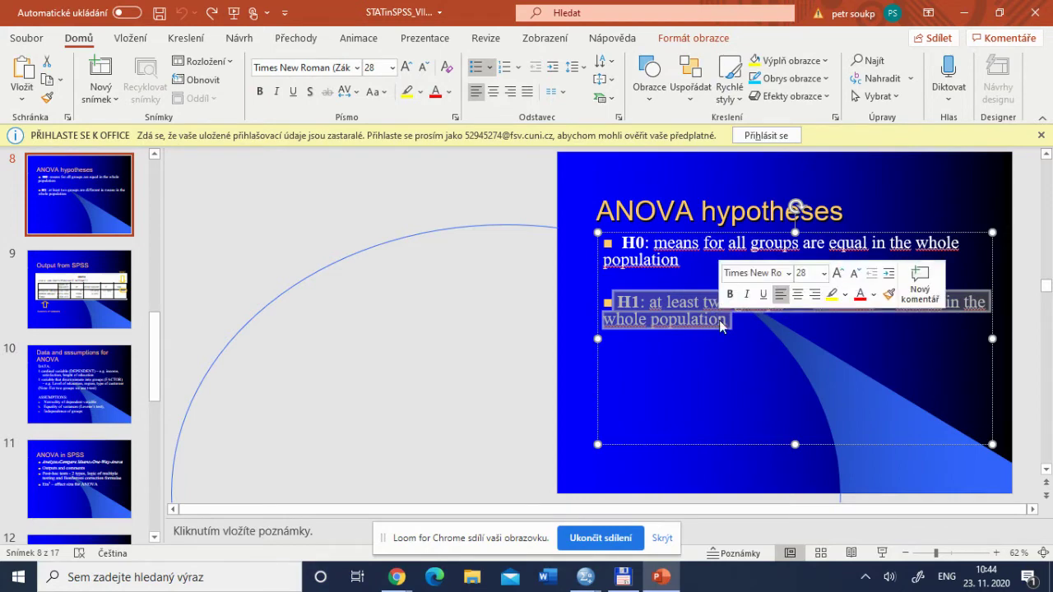
{"action": "left_click", "coordinate": [658, 311]}
{"action": "left_click", "coordinate": [618, 301]}
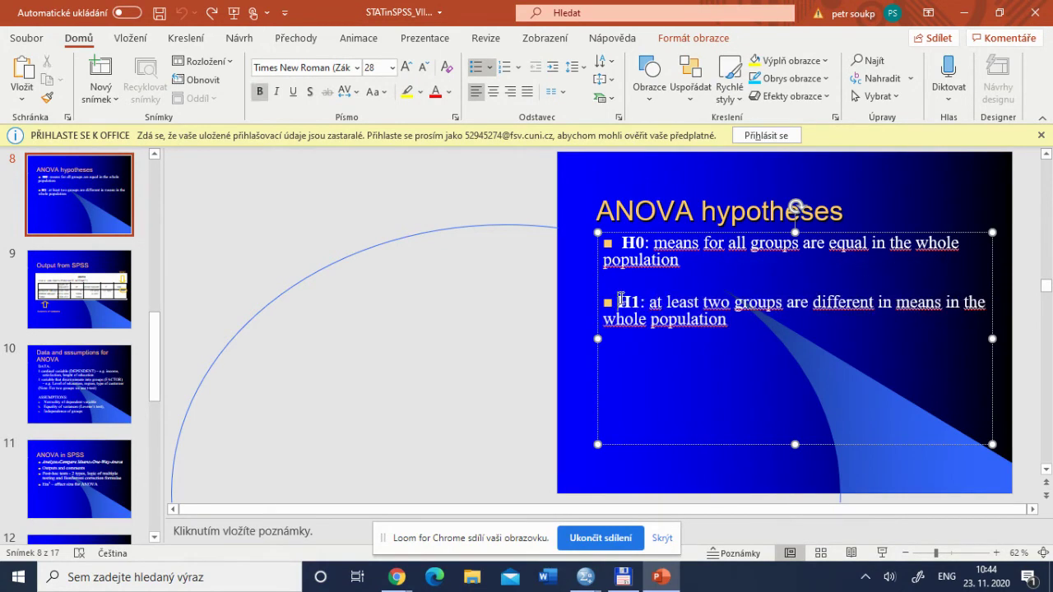
{"action": "left_click_drag", "start_coordinate": [621, 301], "coordinate": [752, 329]}
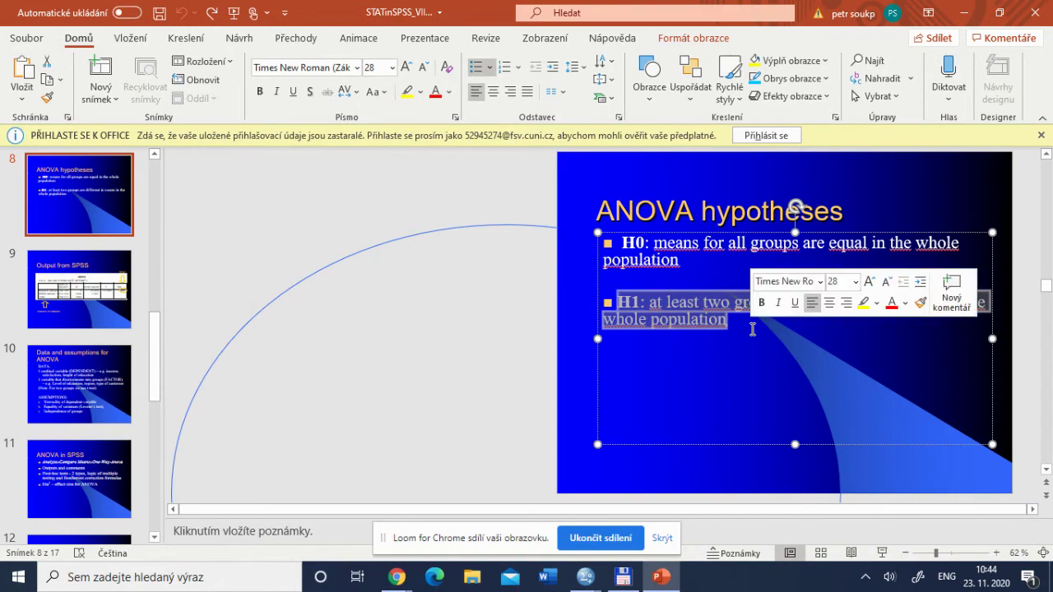
{"action": "key", "text": "alt+Tab"}
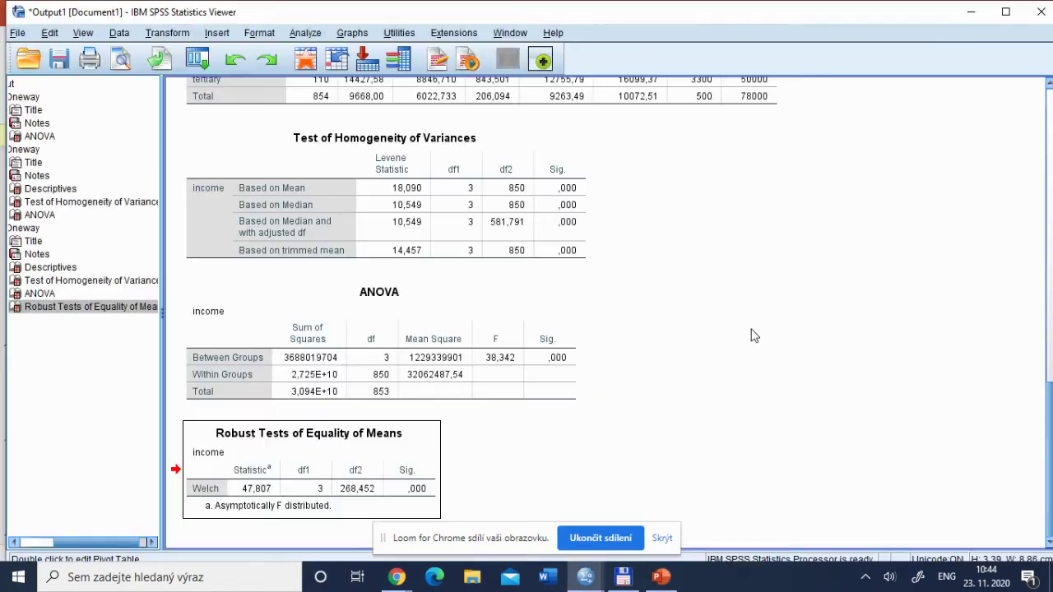
Check the group means in the latest Descriptives table and the Welch test against the PowerPoint hypotheses slide, ending in the SPSS output.
{"action": "left_click", "coordinate": [631, 87]}
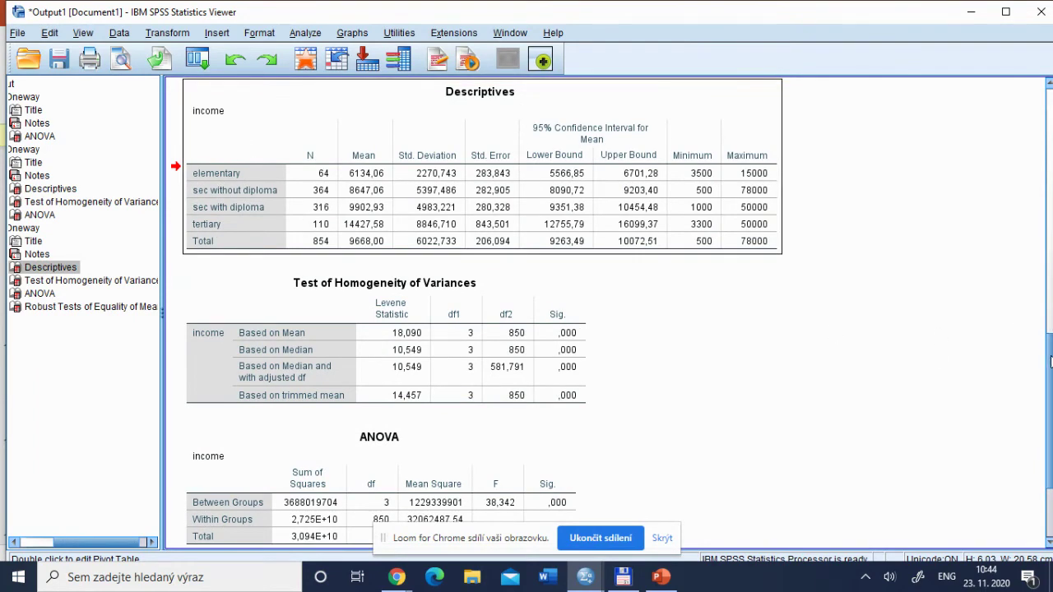
{"action": "left_click_drag", "start_coordinate": [1051, 360], "coordinate": [1050, 444]}
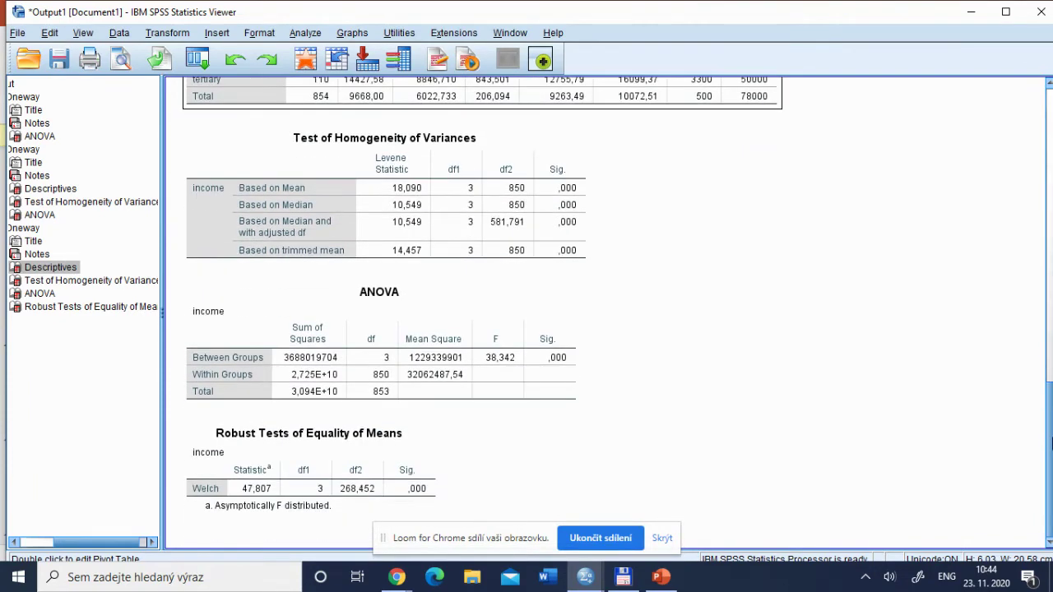
{"action": "left_click", "coordinate": [372, 487]}
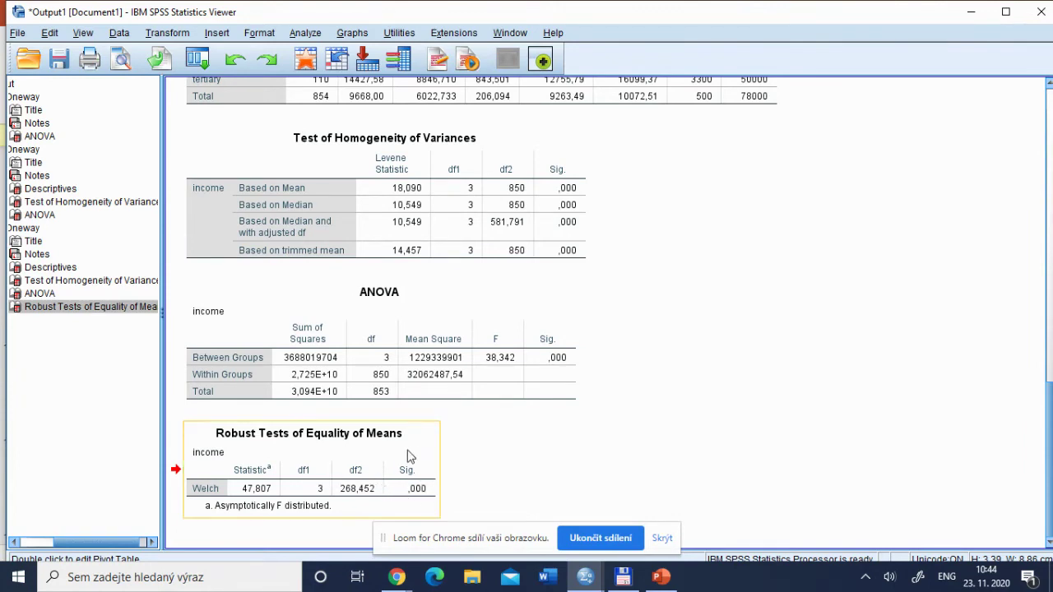
{"action": "key", "text": "alt+Tab"}
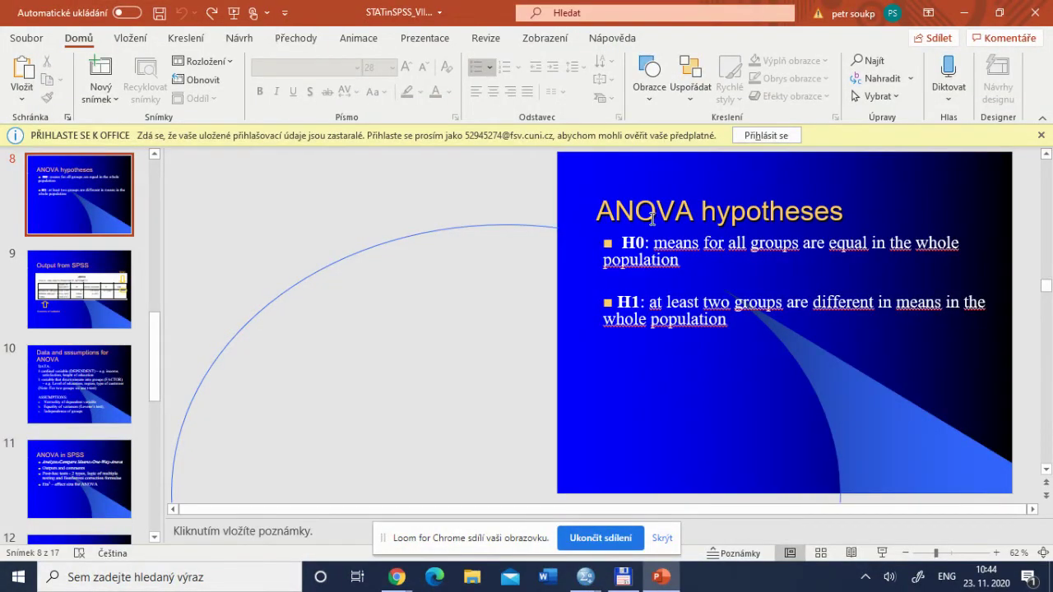
{"action": "key", "text": "alt+Tab"}
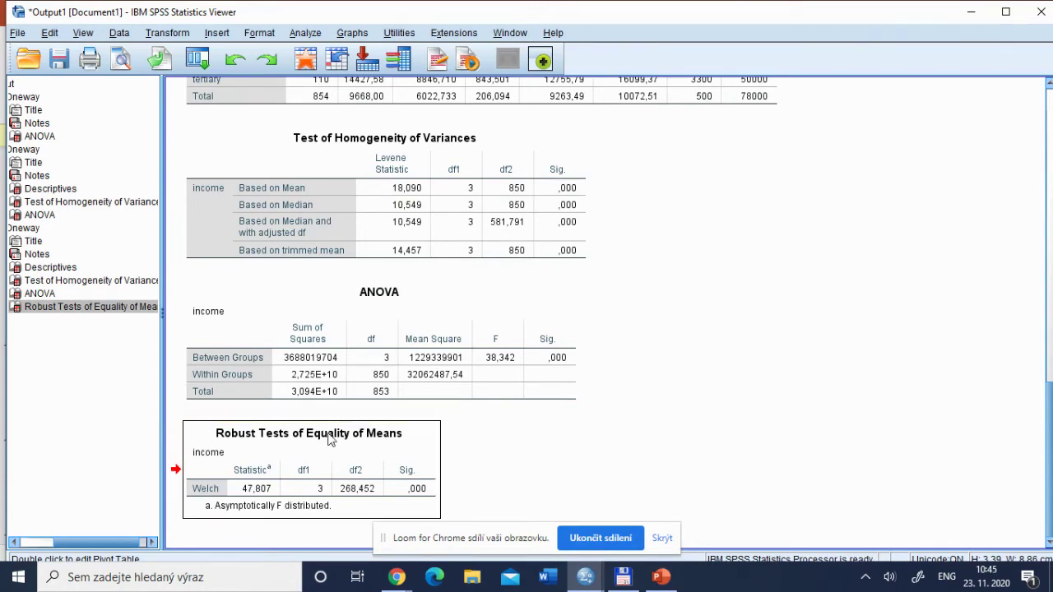
Switch to PowerPoint, go through the ANOVA slides to "ANOVA in SPSS", and highlight the post-hoc line on testing and Bonferroni correction.
{"action": "key", "text": "alt+Tab"}
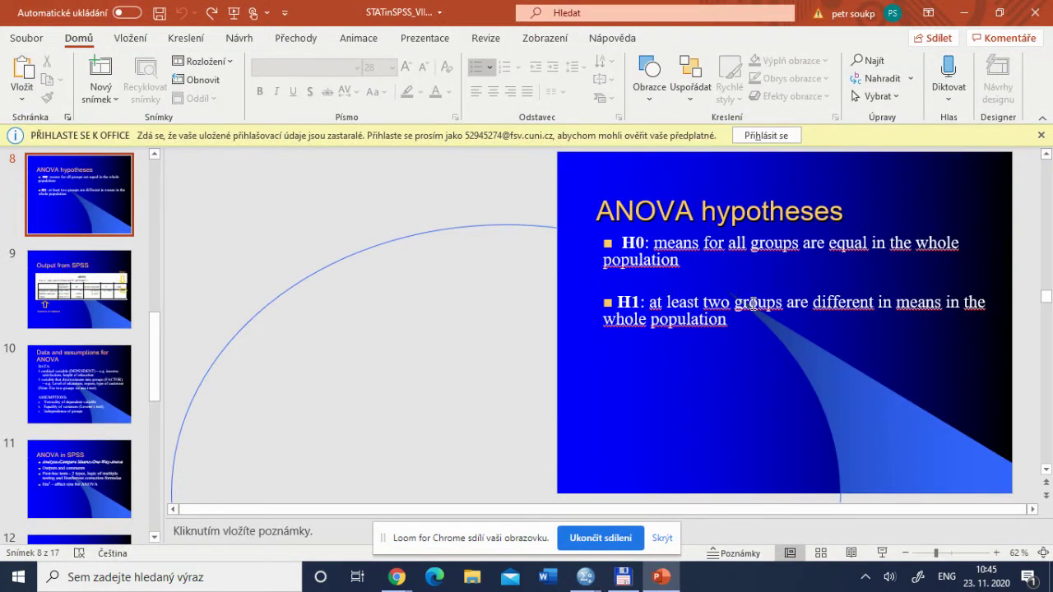
{"action": "key", "text": "Page_Down"}
{"action": "key", "text": "Page_Down"}
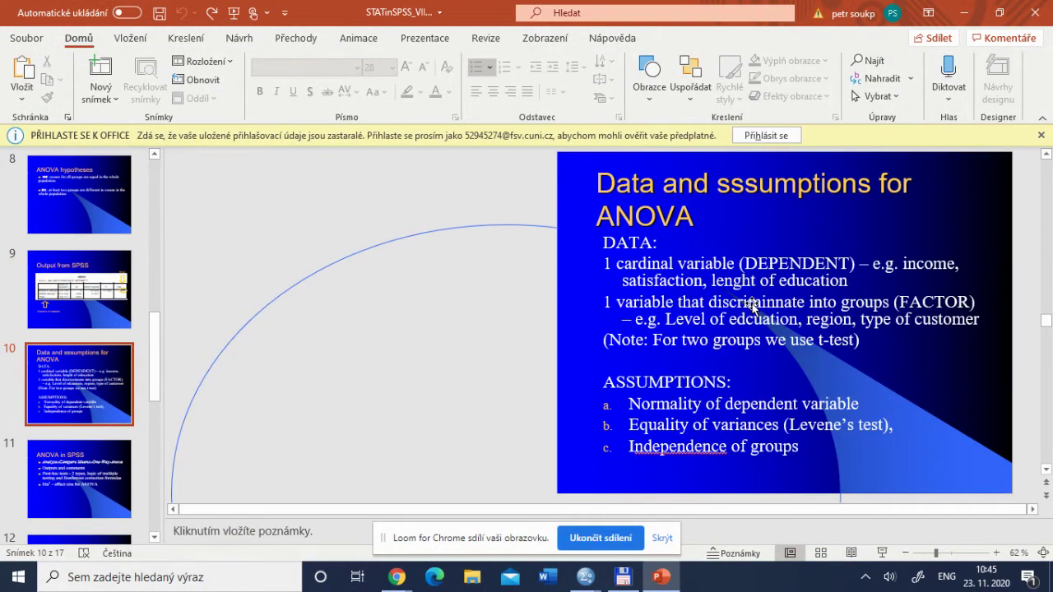
{"action": "key", "text": "Page_Up"}
{"action": "key", "text": "Page_Up"}
{"action": "key", "text": "Page_Up"}
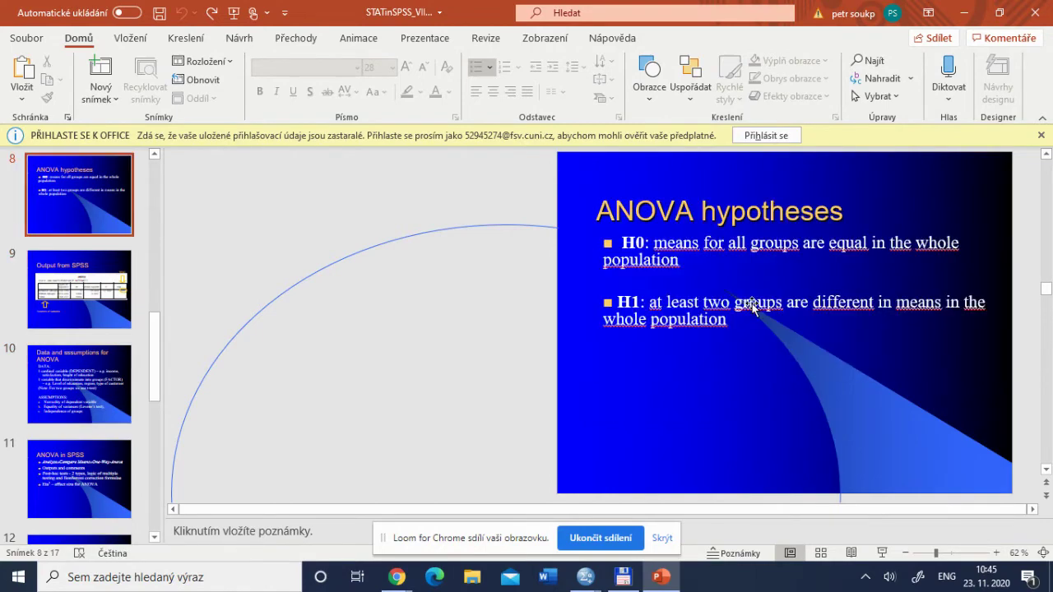
{"action": "key", "text": "Page_Down"}
{"action": "key", "text": "Page_Down"}
{"action": "key", "text": "Page_Down"}
{"action": "key", "text": "Page_Down"}
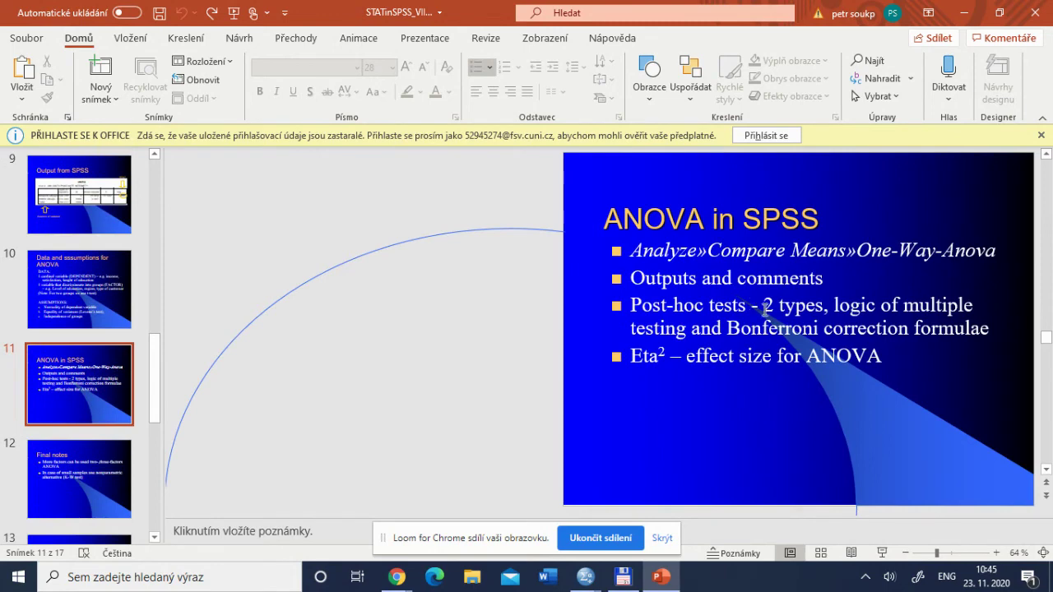
{"action": "left_click_drag", "start_coordinate": [904, 301], "coordinate": [865, 333]}
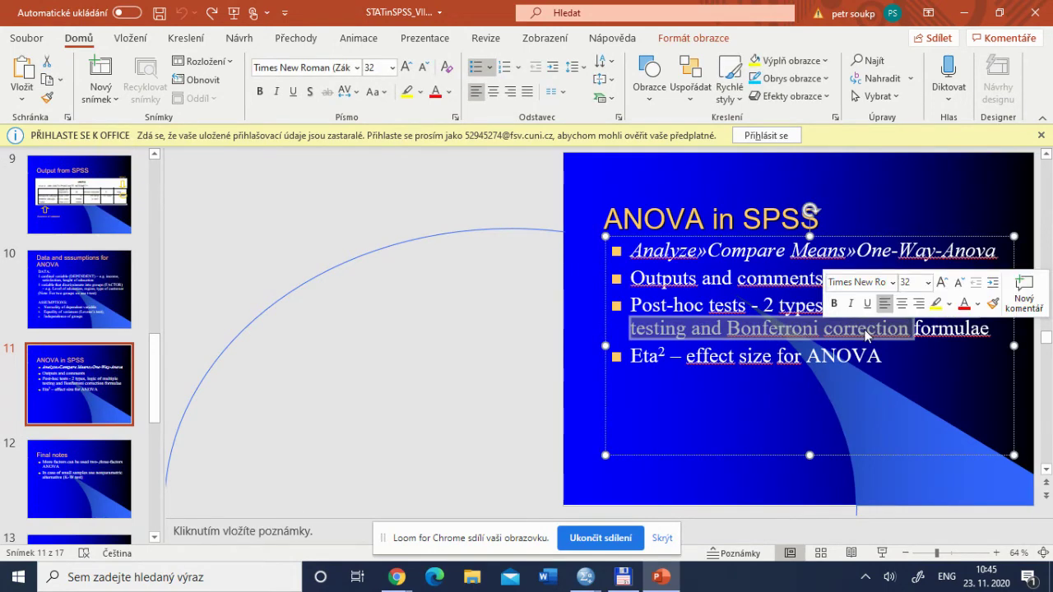
Switch back to the SPSS output and open the post-hoc comparison settings of the One-Way ANOVA for income by b8_rec.
{"action": "key", "text": "Escape"}
{"action": "key", "text": "Escape"}
{"action": "key", "text": "alt+Tab"}
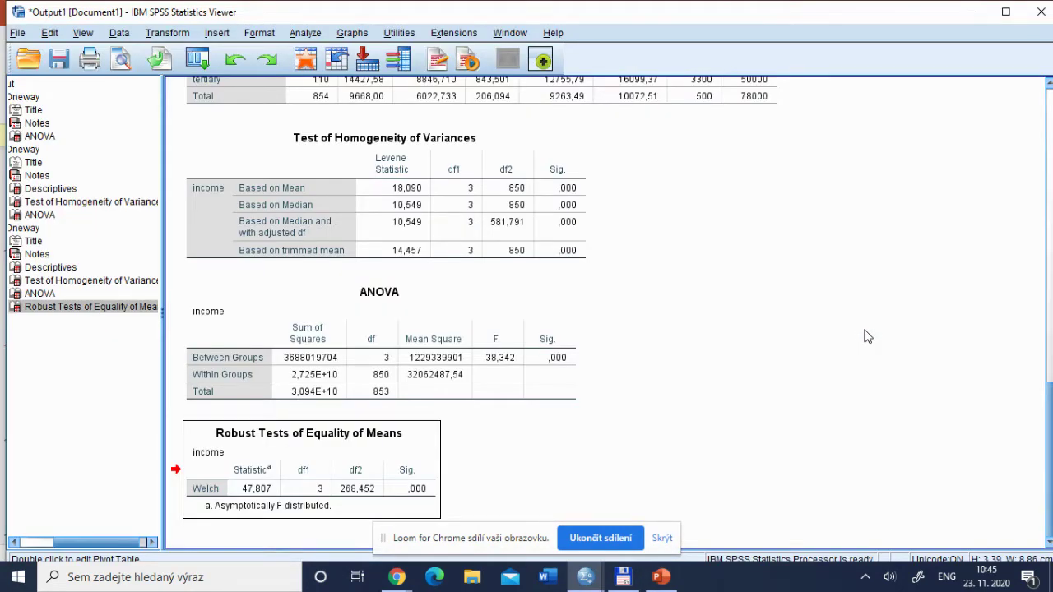
{"action": "left_click", "coordinate": [193, 62]}
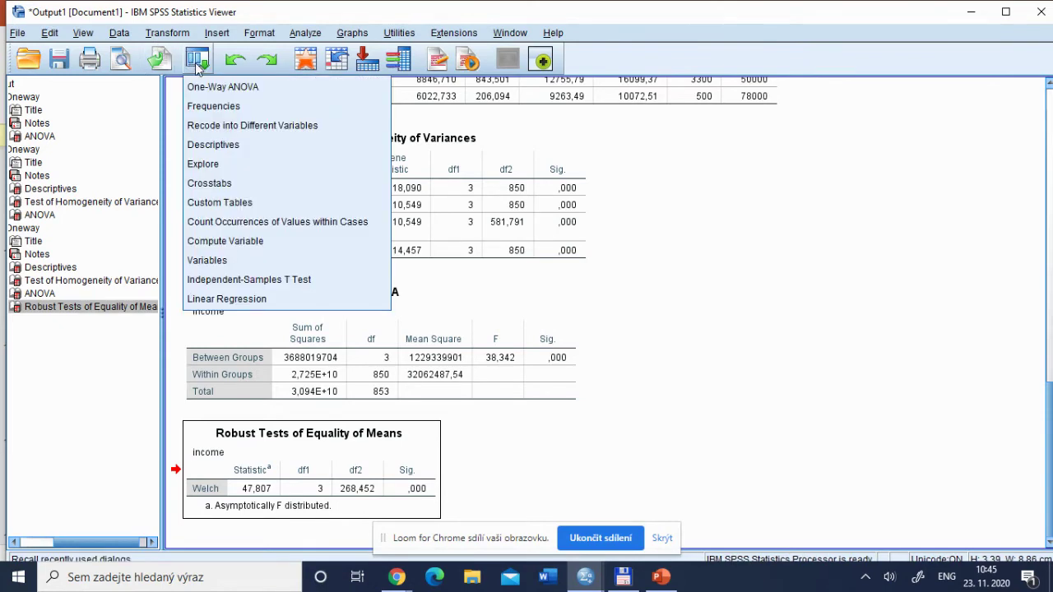
{"action": "left_click", "coordinate": [220, 89]}
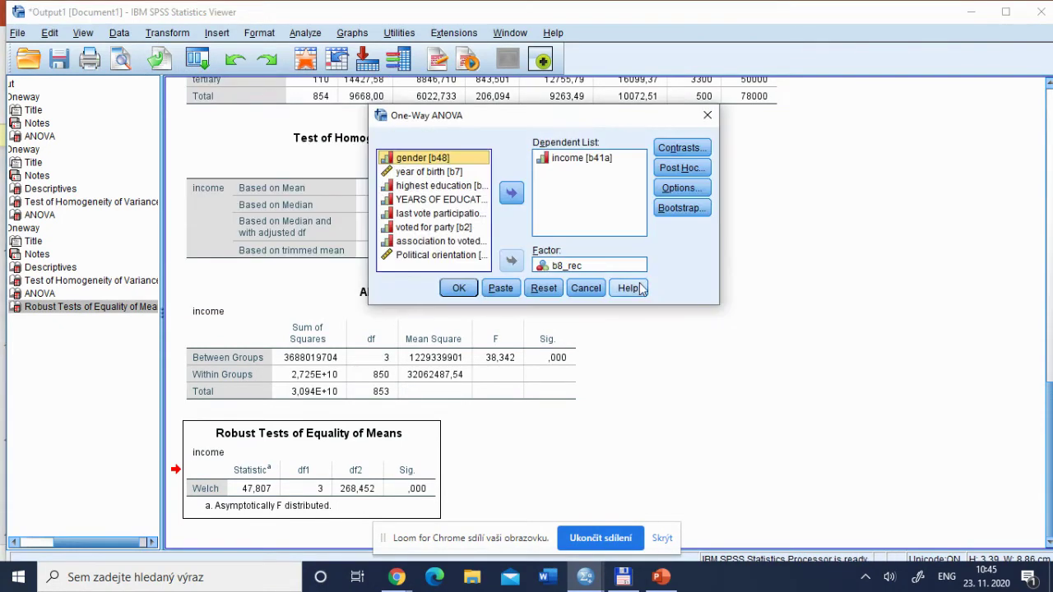
{"action": "left_click", "coordinate": [682, 168]}
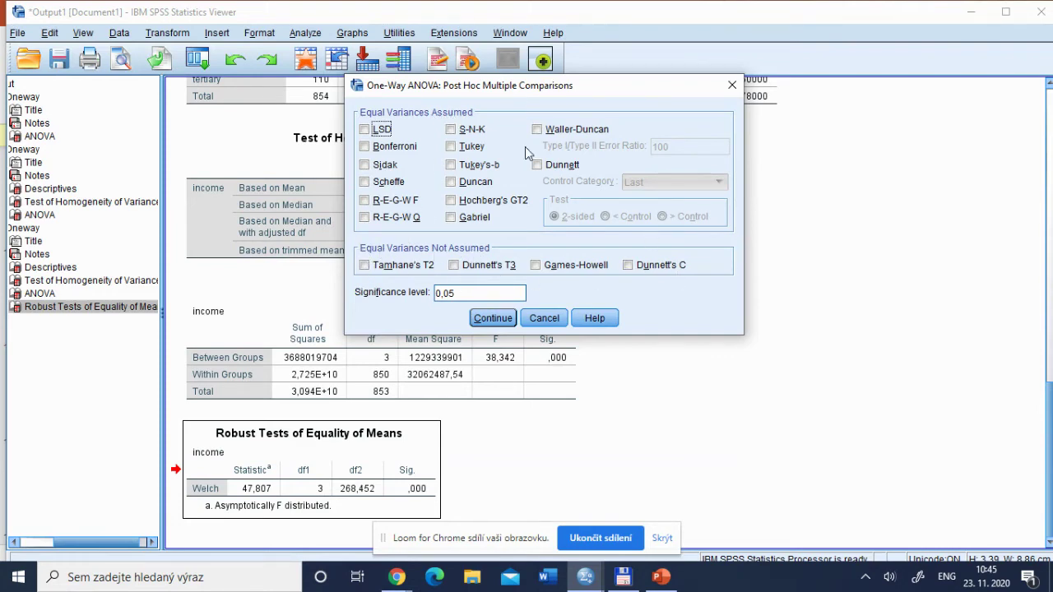
{"action": "left_click_drag", "start_coordinate": [547, 87], "coordinate": [833, 135]}
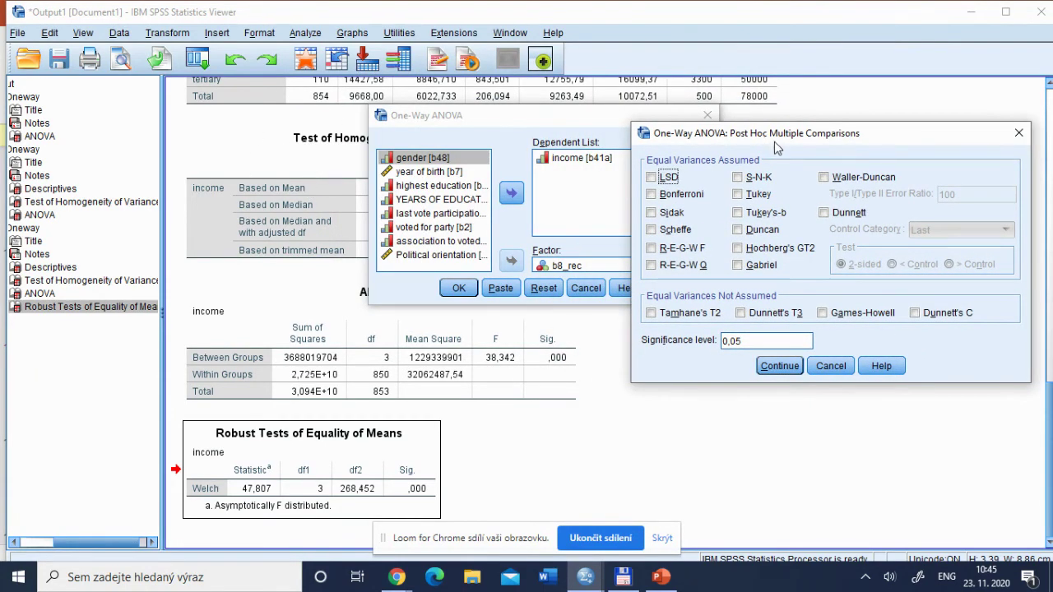
{"action": "left_click_drag", "start_coordinate": [773, 139], "coordinate": [463, 99]}
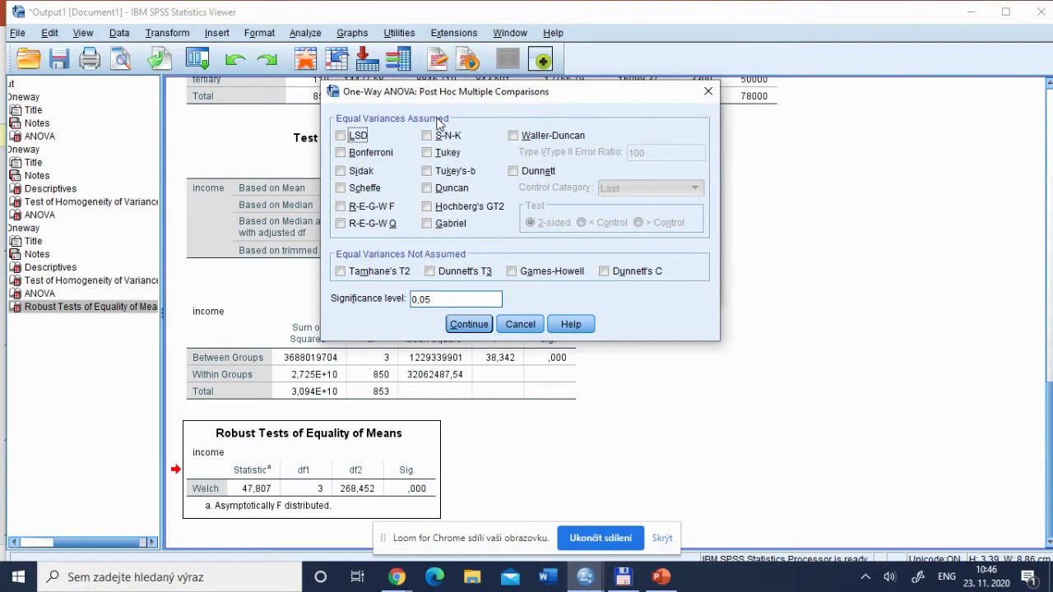
Select the Games-Howell post-hoc test for unequal variances and run the One-Way ANOVA.
{"action": "left_click", "coordinate": [348, 226]}
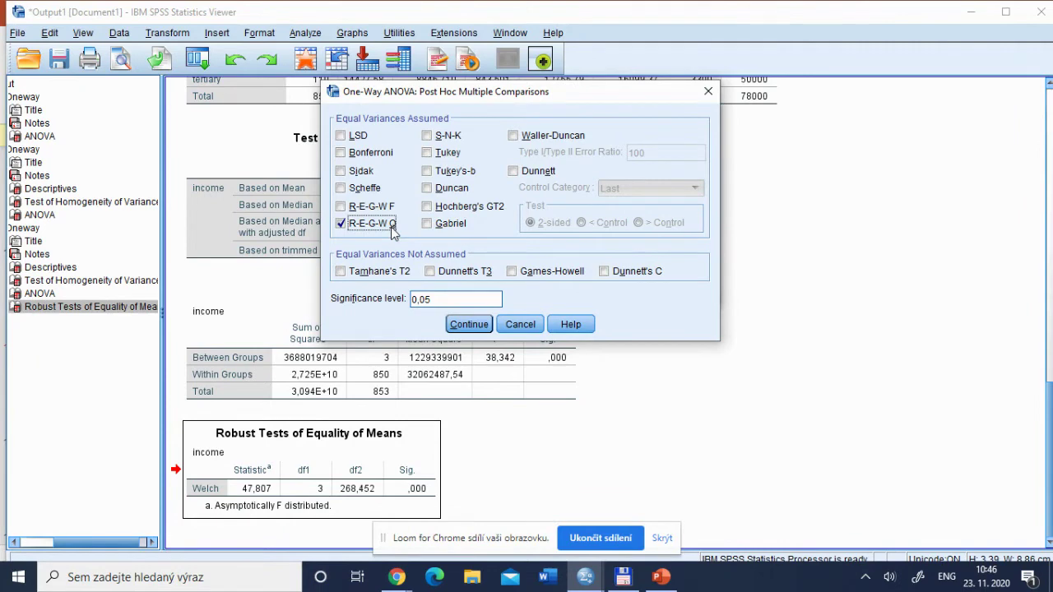
{"action": "left_click", "coordinate": [350, 227]}
{"action": "left_click", "coordinate": [513, 274]}
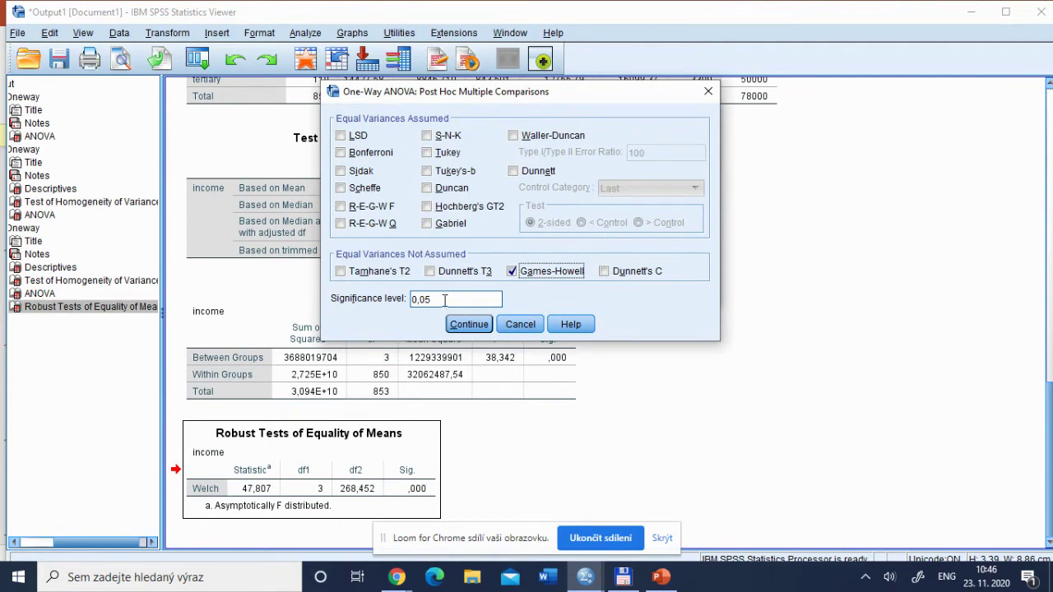
{"action": "left_click_drag", "start_coordinate": [459, 298], "coordinate": [408, 297]}
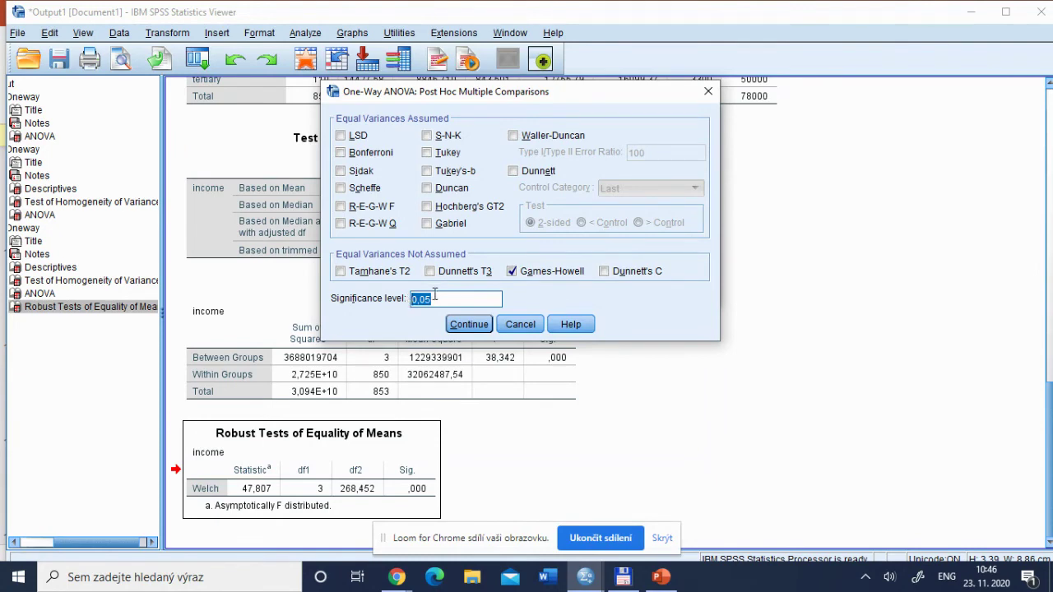
{"action": "left_click", "coordinate": [435, 295]}
{"action": "left_click_drag", "start_coordinate": [446, 300], "coordinate": [420, 299]}
{"action": "left_click_drag", "start_coordinate": [498, 100], "coordinate": [500, 145]}
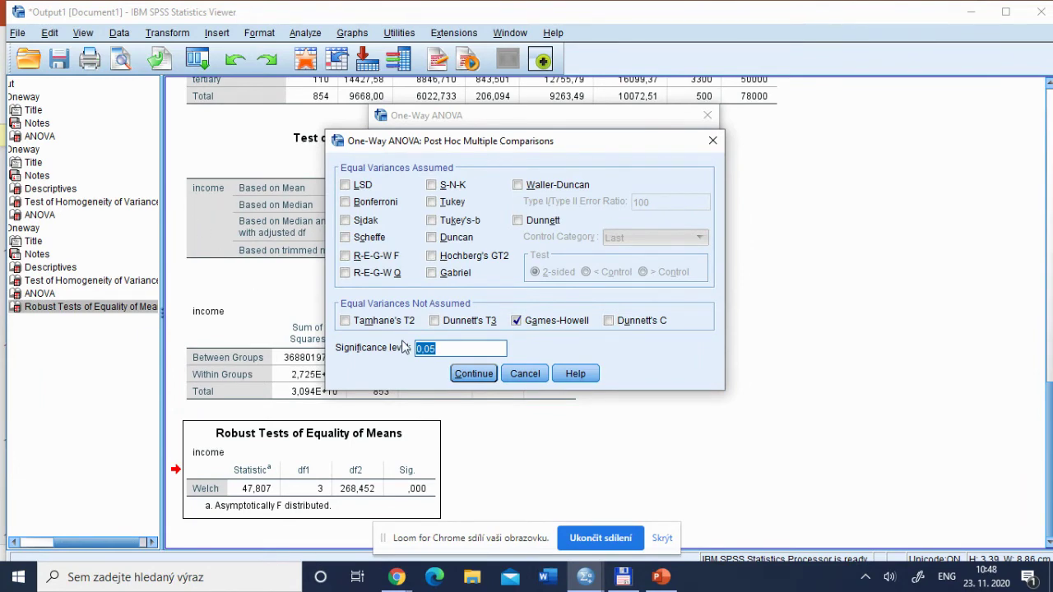
{"action": "left_click", "coordinate": [466, 375]}
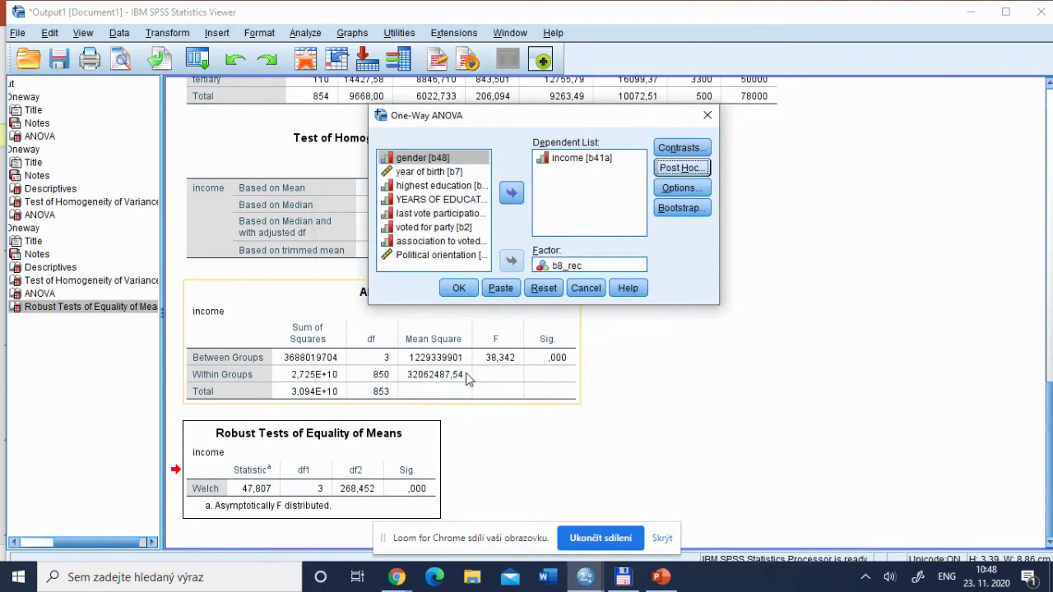
{"action": "left_click", "coordinate": [460, 287]}
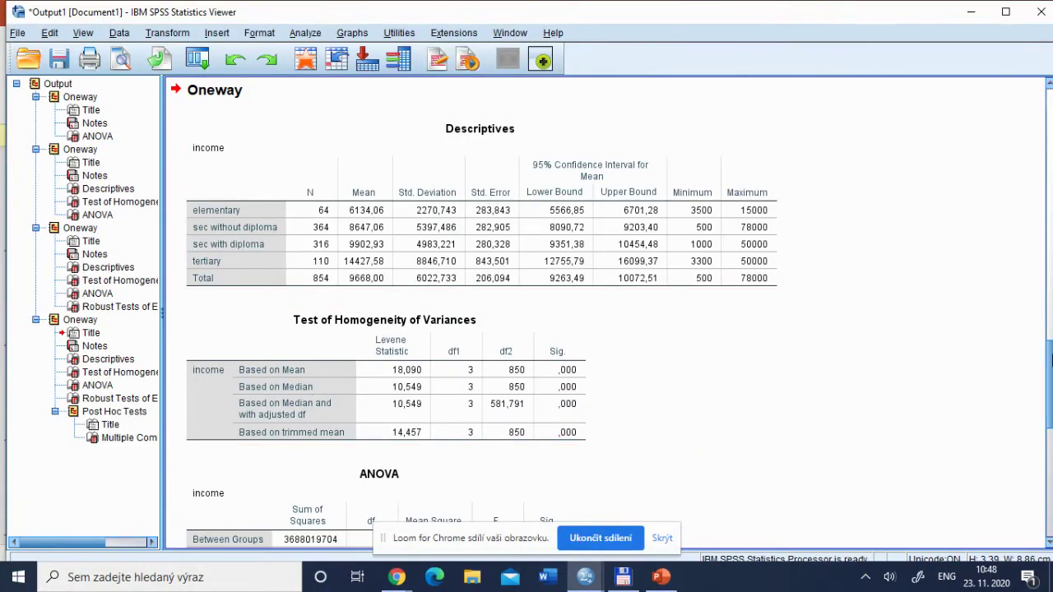
Examine the Games-Howell Multiple Comparisons table for the pairwise income differences between education groups.
{"action": "scroll", "coordinate": [1049, 403], "scroll_direction": "down", "scroll_amount": 3}
{"action": "scroll", "coordinate": [1050, 403], "scroll_direction": "down", "scroll_amount": 5}
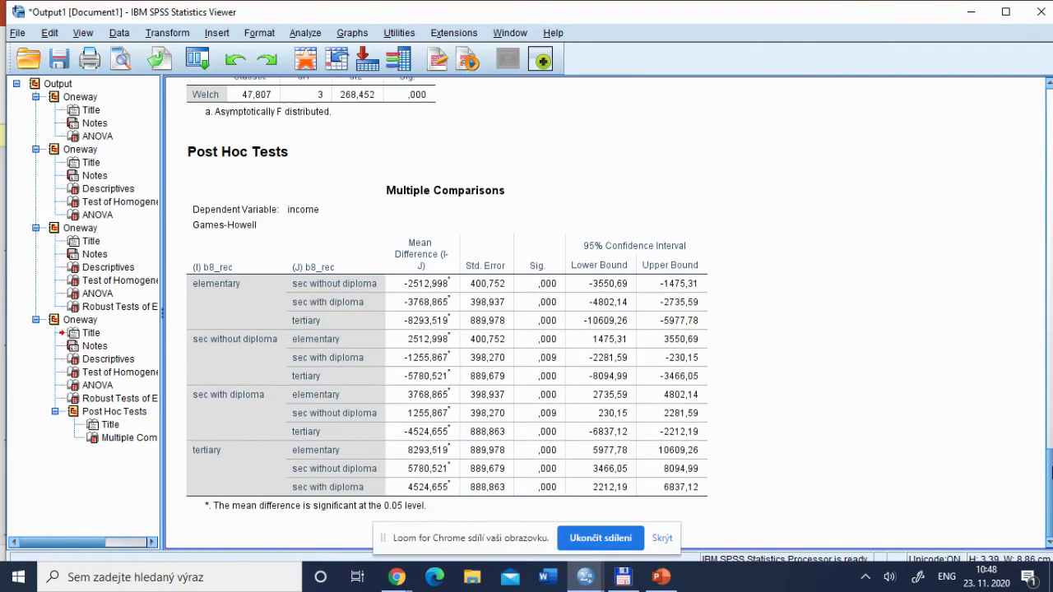
{"action": "left_click", "coordinate": [300, 326]}
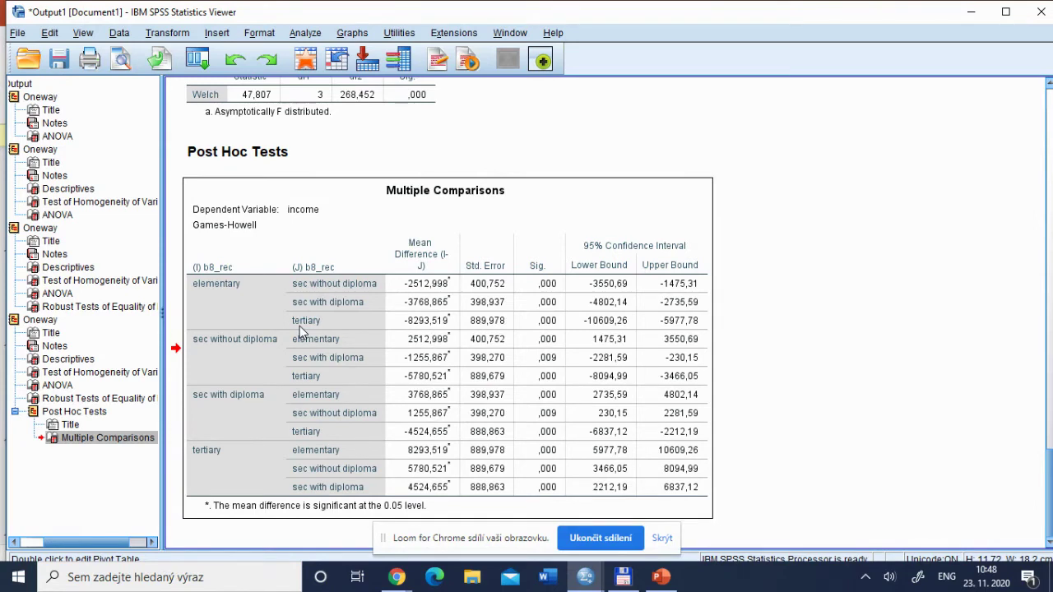
{"action": "left_click", "coordinate": [300, 326]}
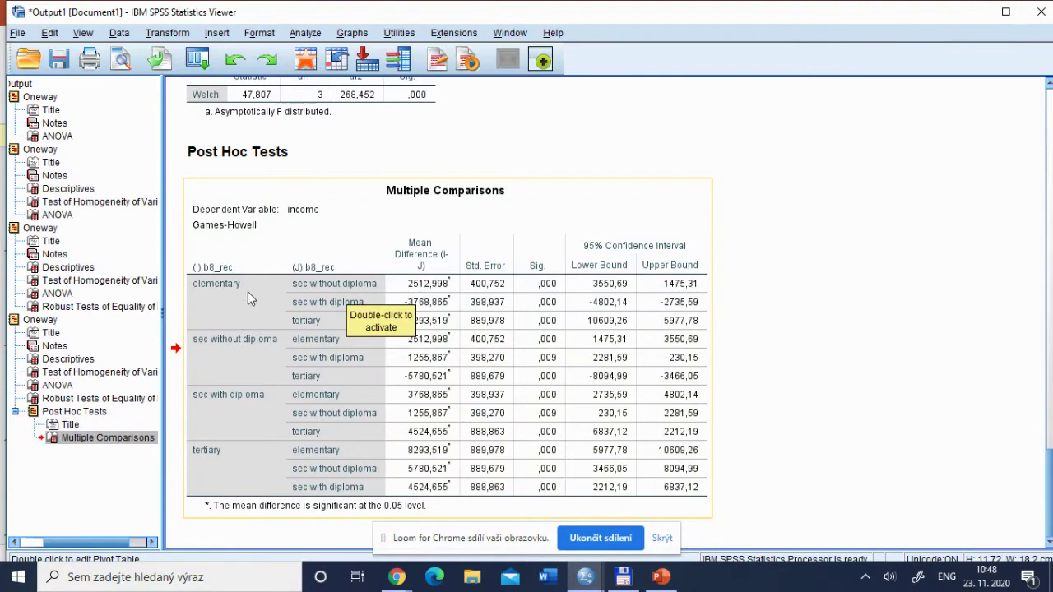
{"action": "left_click", "coordinate": [553, 199]}
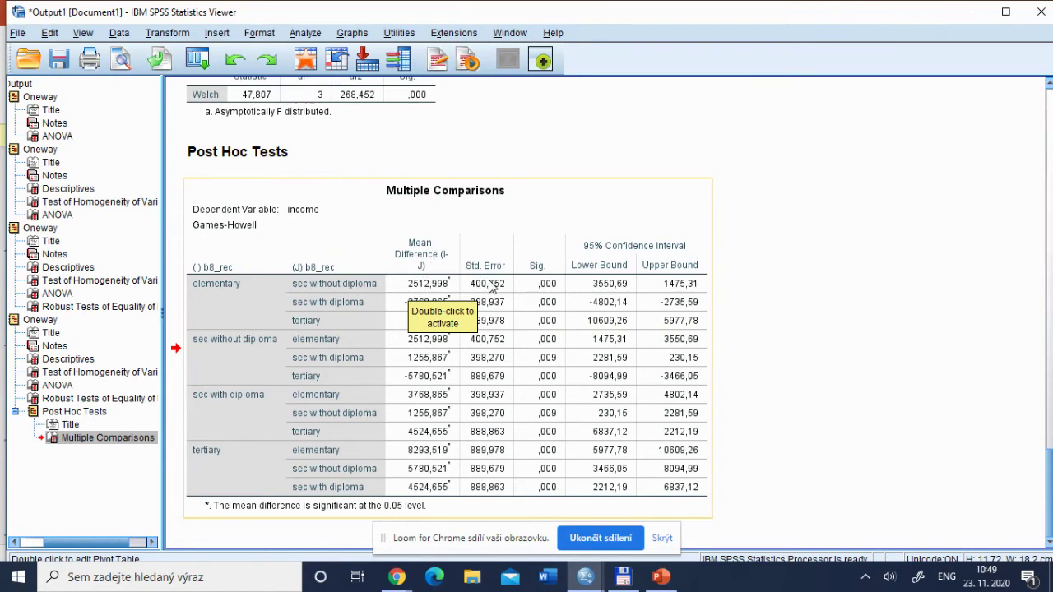
{"action": "double_click", "coordinate": [492, 284]}
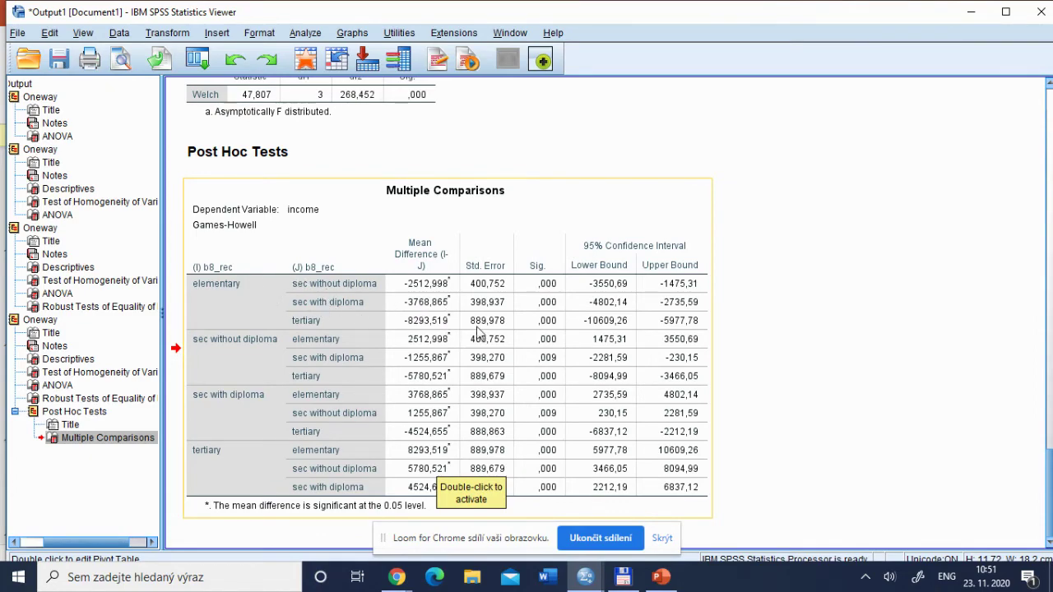
Compare the group means in the latest Descriptives table with the mean differences in the Multiple Comparisons table.
{"action": "left_click_drag", "start_coordinate": [1048, 454], "coordinate": [1049, 366]}
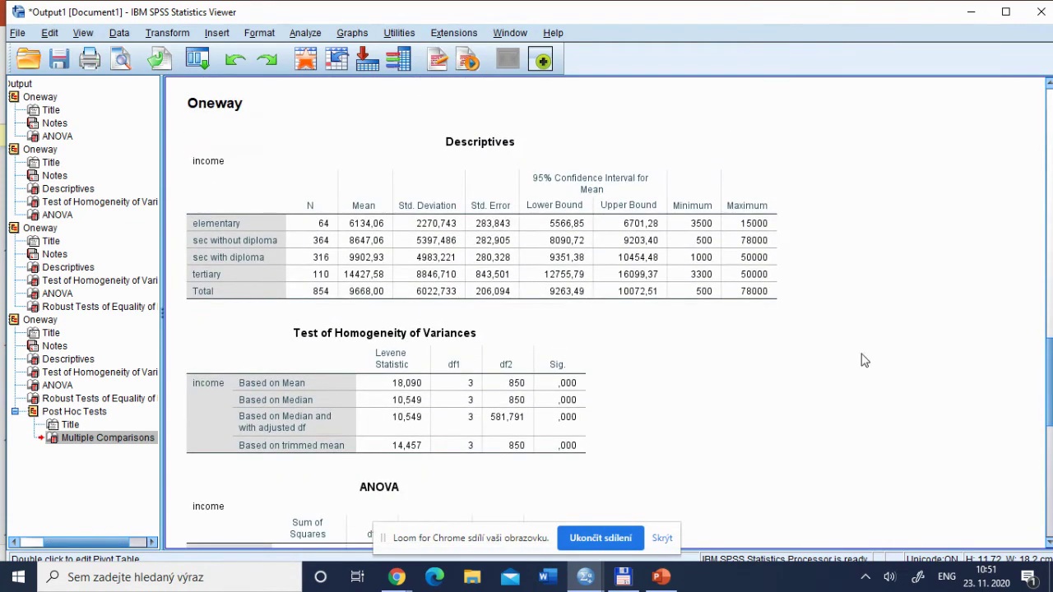
{"action": "left_click", "coordinate": [376, 236]}
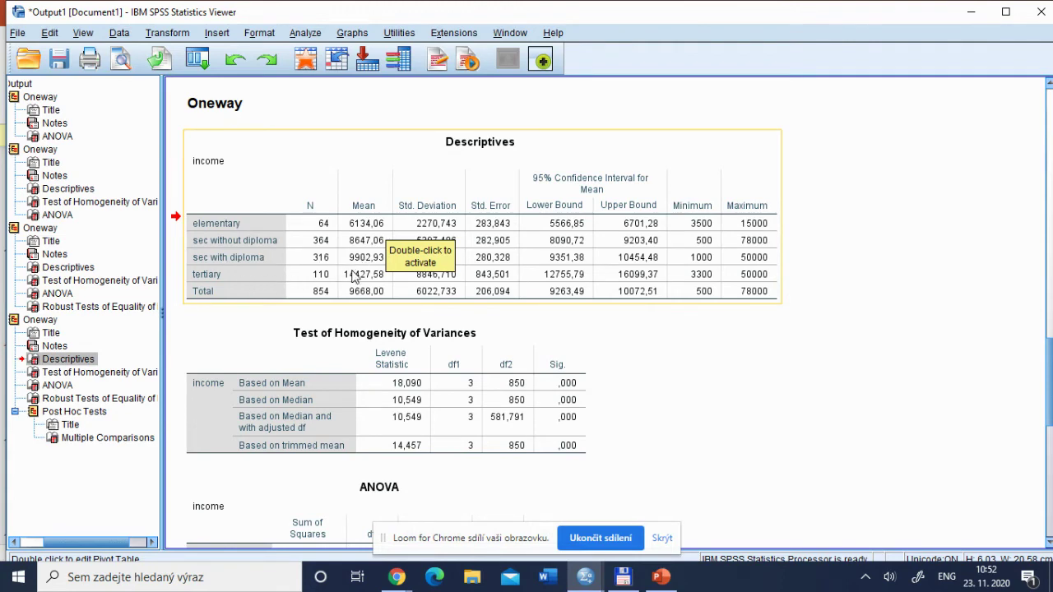
{"action": "scroll", "coordinate": [1051, 392], "scroll_direction": "down", "scroll_amount": 1}
{"action": "scroll", "coordinate": [1051, 391], "scroll_direction": "down", "scroll_amount": 10}
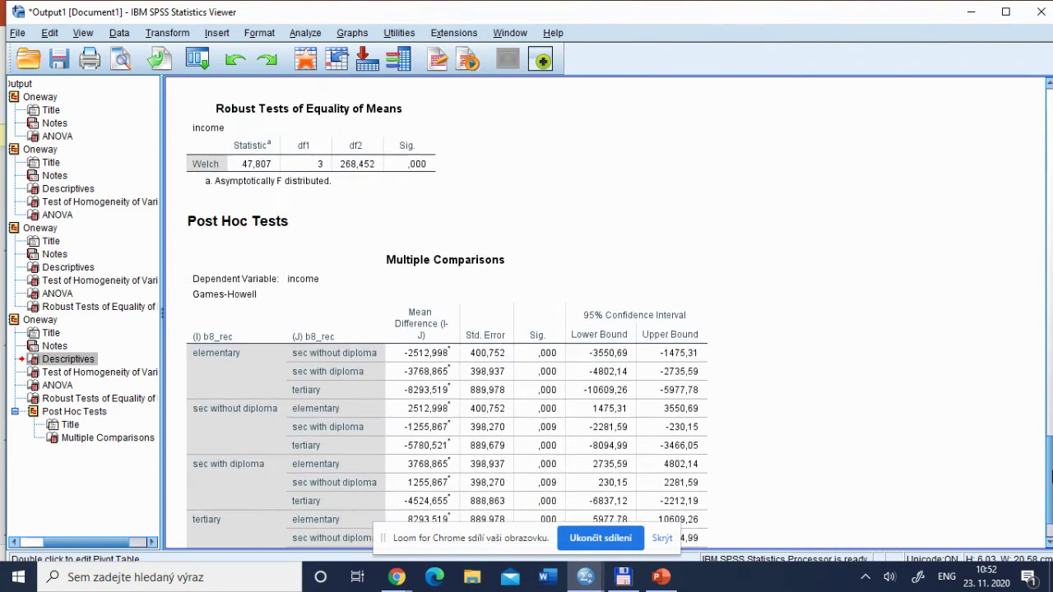
{"action": "left_click", "coordinate": [447, 397]}
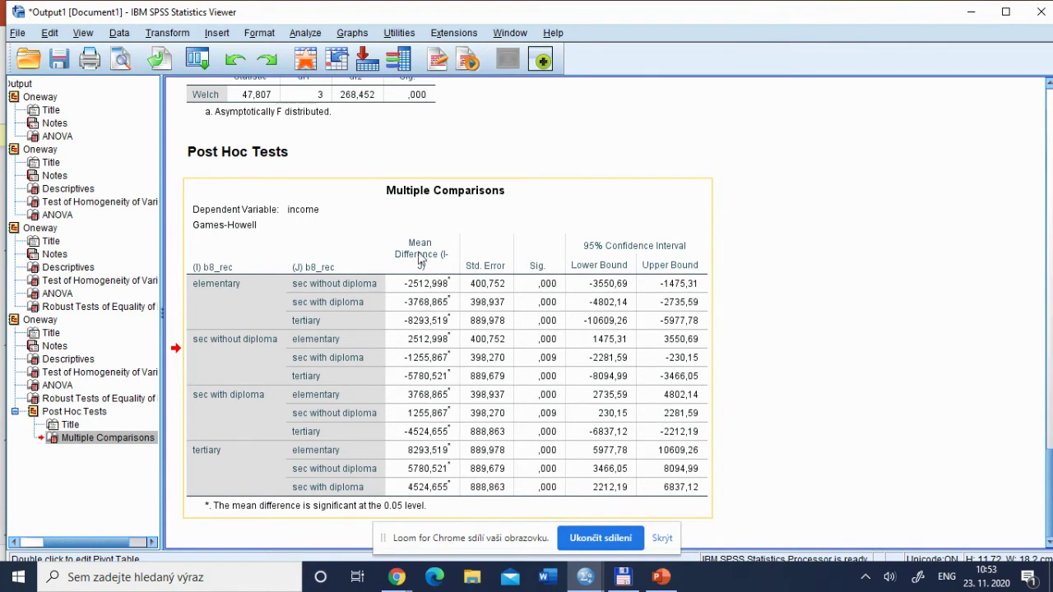
{"action": "left_click", "coordinate": [357, 232]}
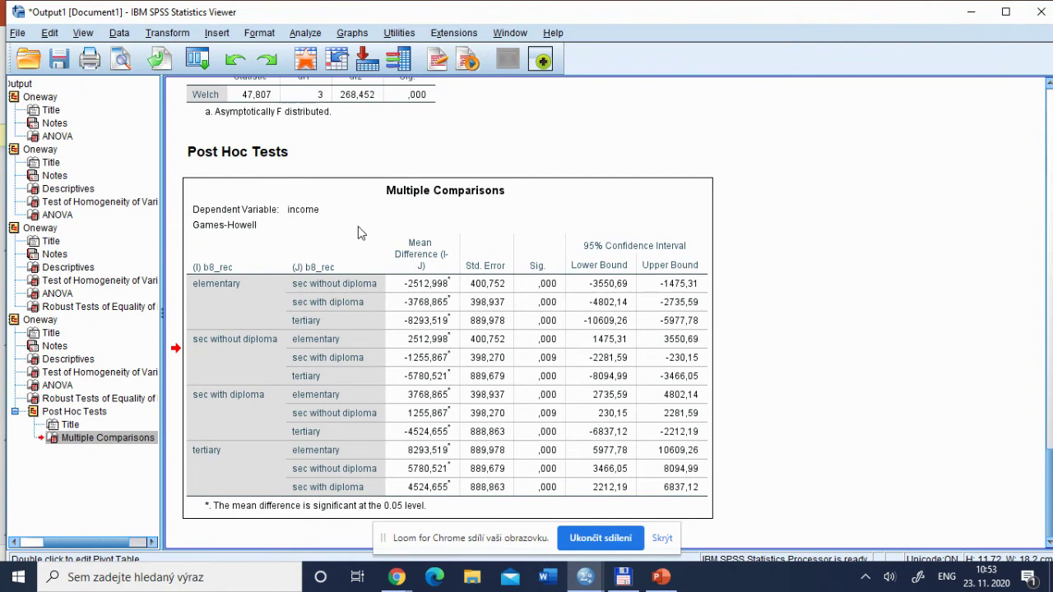
Set up a Means comparison with income [b41a] as the dependent variable and b8_rec as the independent variable.
{"action": "left_click", "coordinate": [197, 60]}
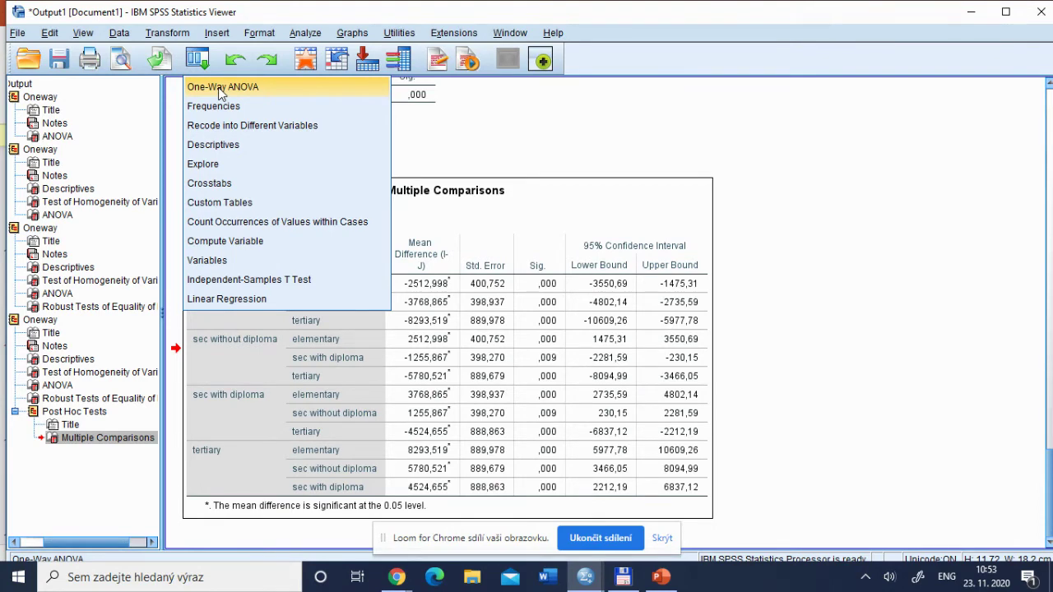
{"action": "left_click", "coordinate": [219, 88]}
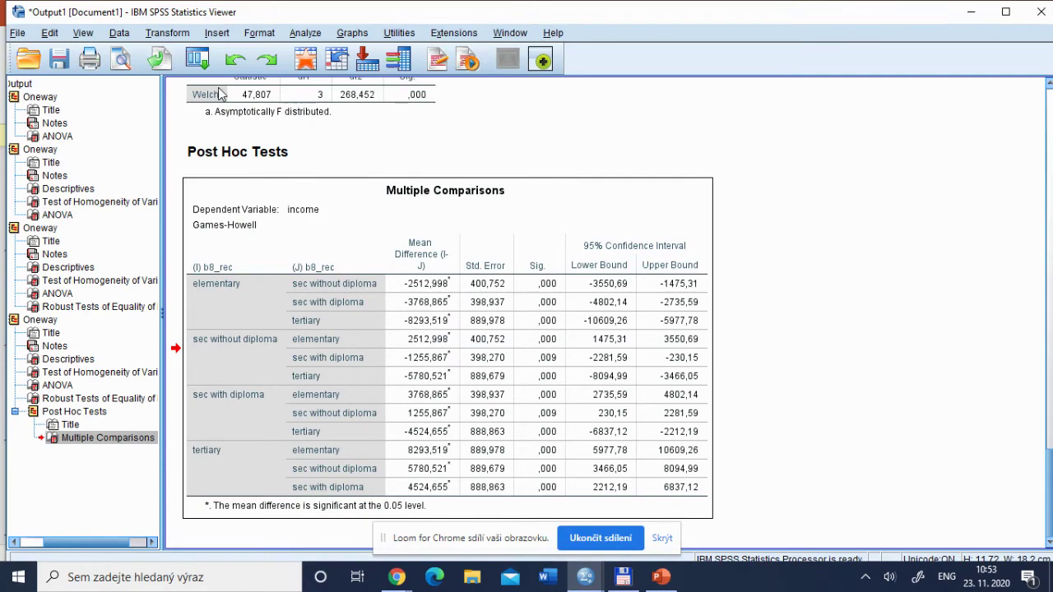
{"action": "left_click", "coordinate": [304, 33]}
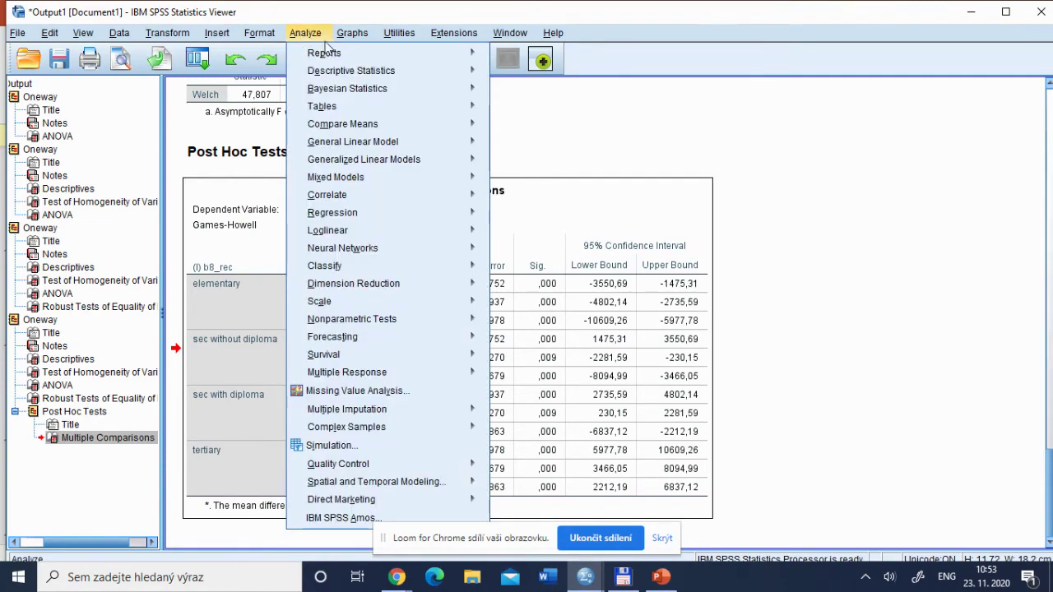
{"action": "mouse_move", "coordinate": [453, 88]}
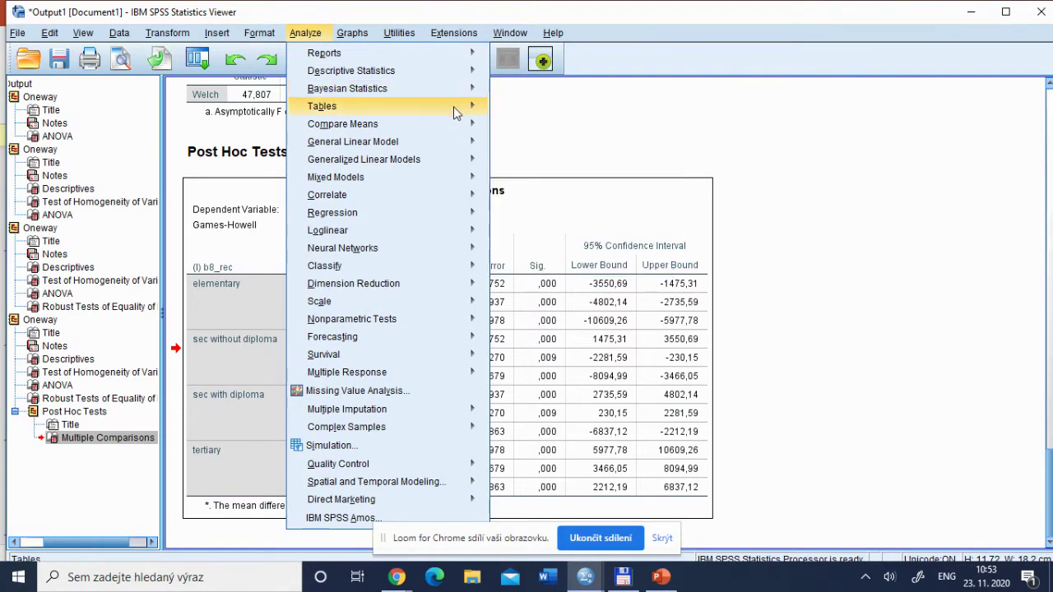
{"action": "mouse_move", "coordinate": [461, 140]}
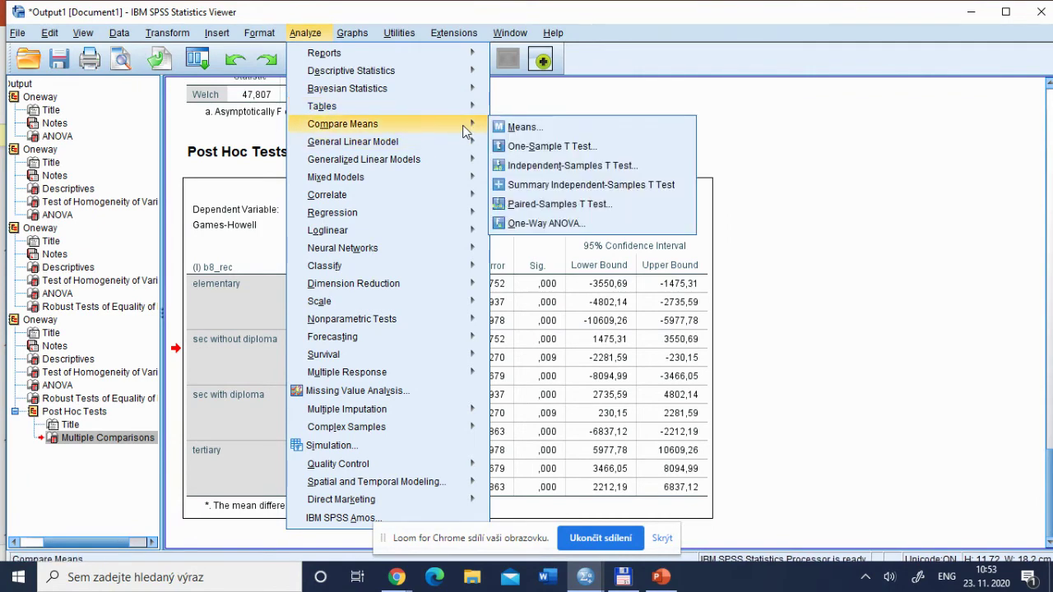
{"action": "left_click", "coordinate": [544, 127]}
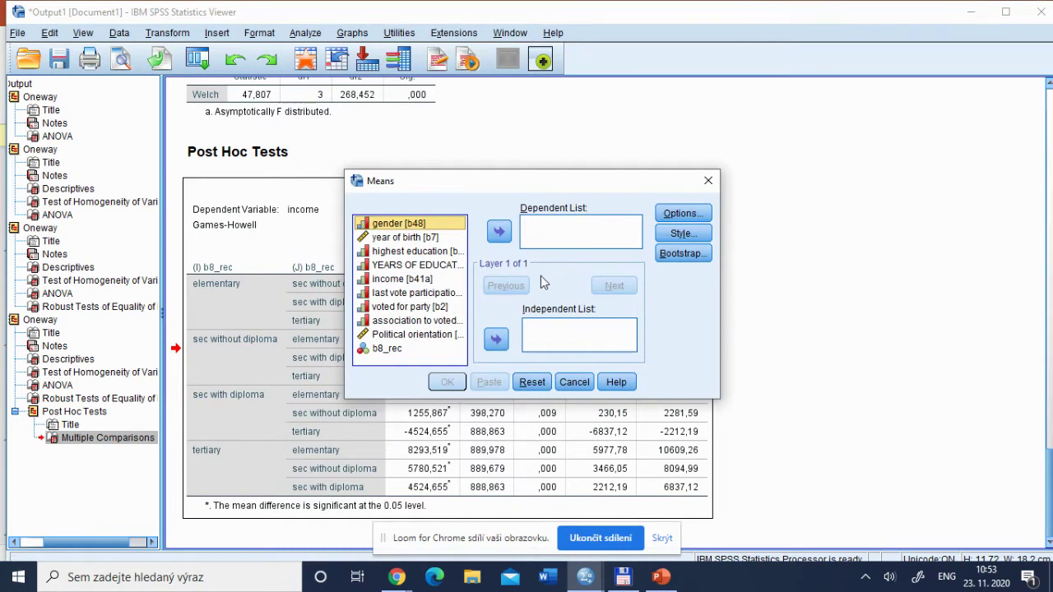
{"action": "left_click", "coordinate": [424, 280]}
{"action": "left_click", "coordinate": [499, 232]}
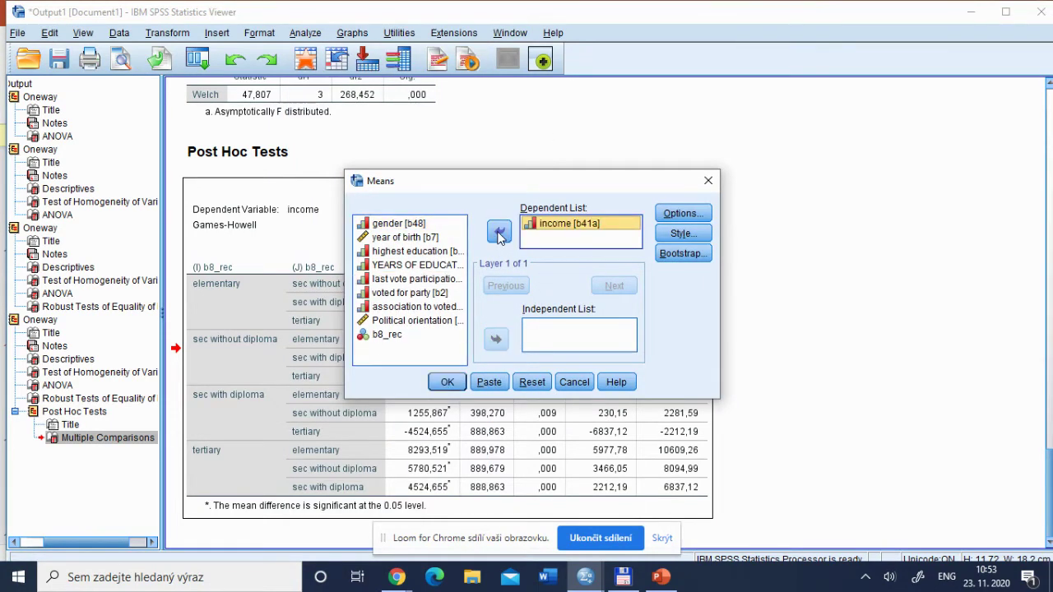
{"action": "left_click", "coordinate": [385, 335]}
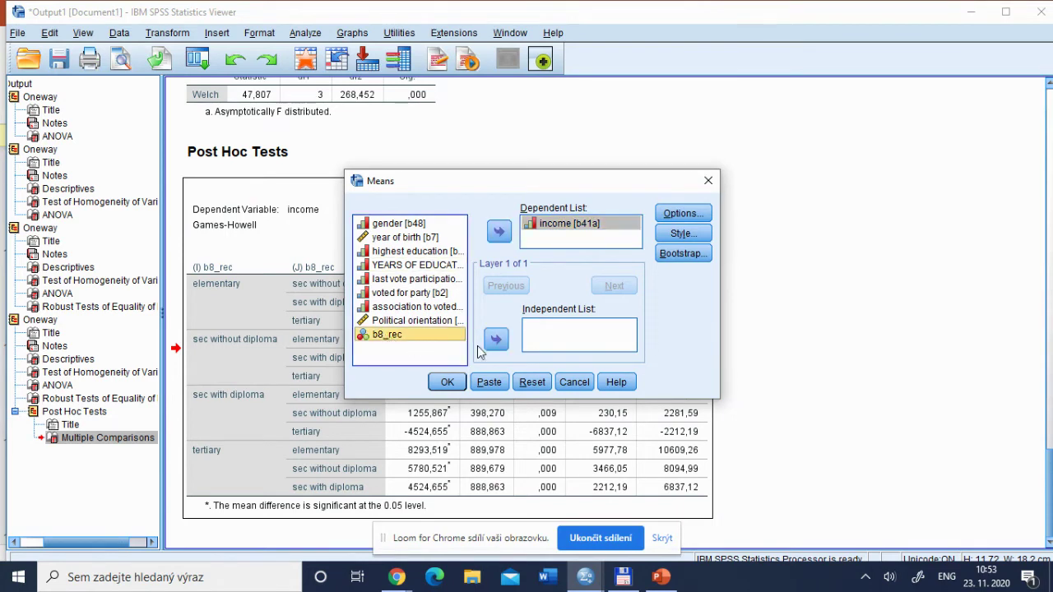
{"action": "left_click", "coordinate": [497, 340]}
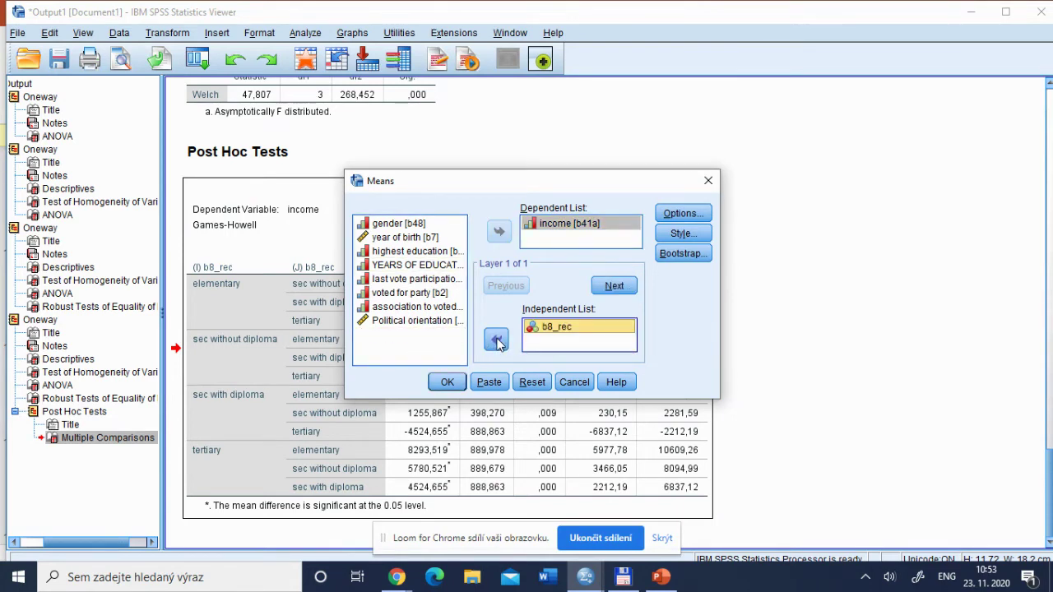
Add the Anova table and eta to the first-layer statistics and run the Means procedure.
{"action": "left_click", "coordinate": [684, 215]}
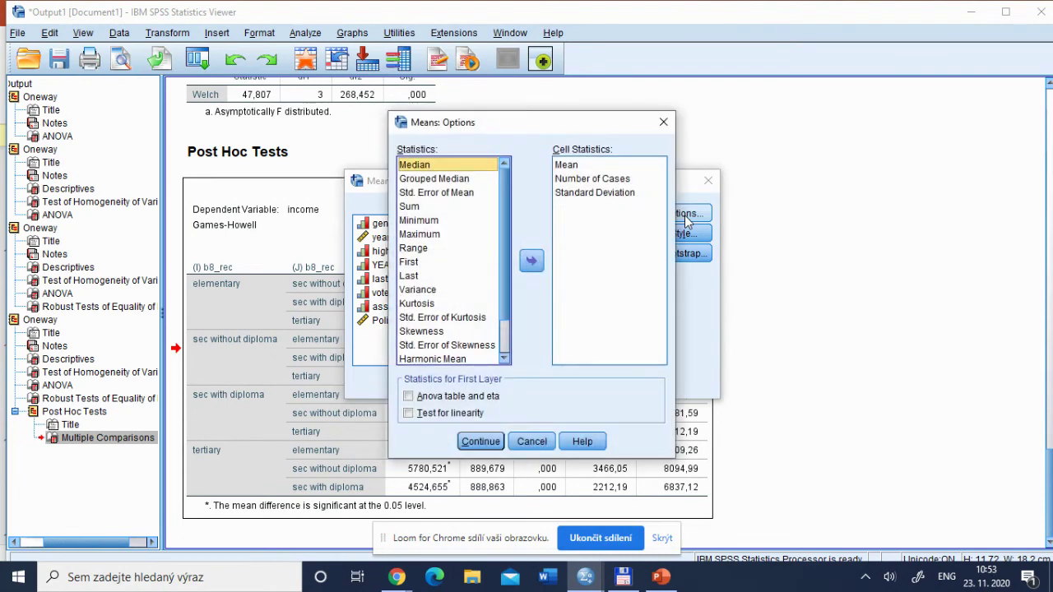
{"action": "left_click", "coordinate": [409, 397]}
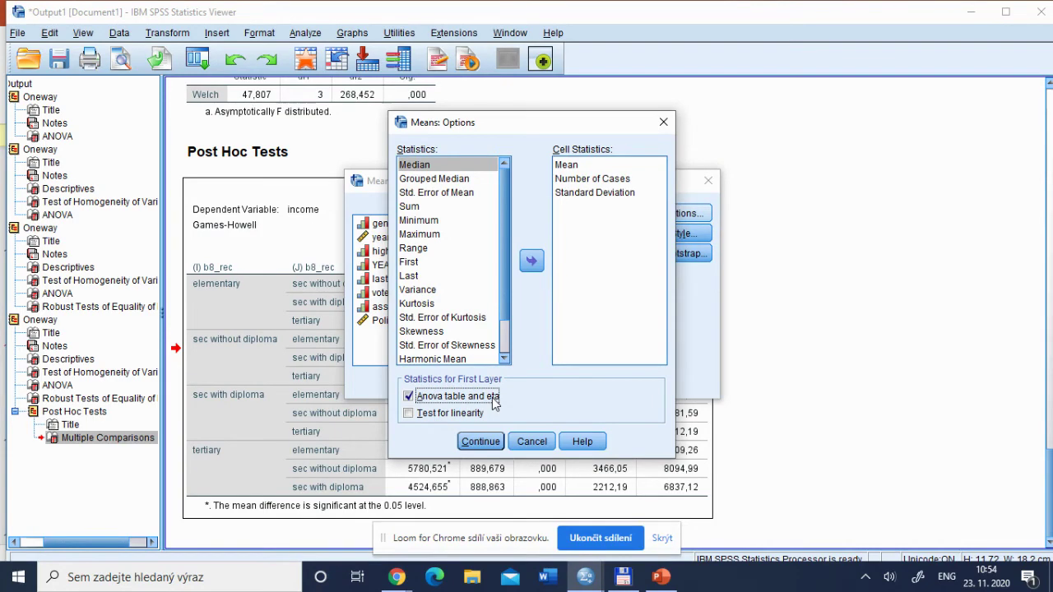
{"action": "left_click", "coordinate": [481, 442]}
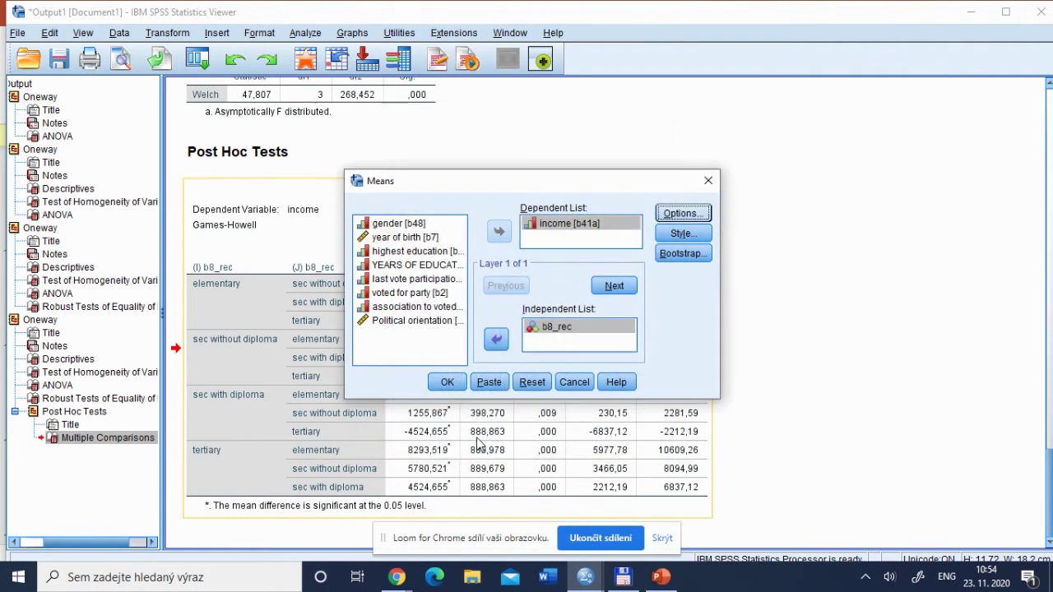
{"action": "left_click", "coordinate": [448, 385]}
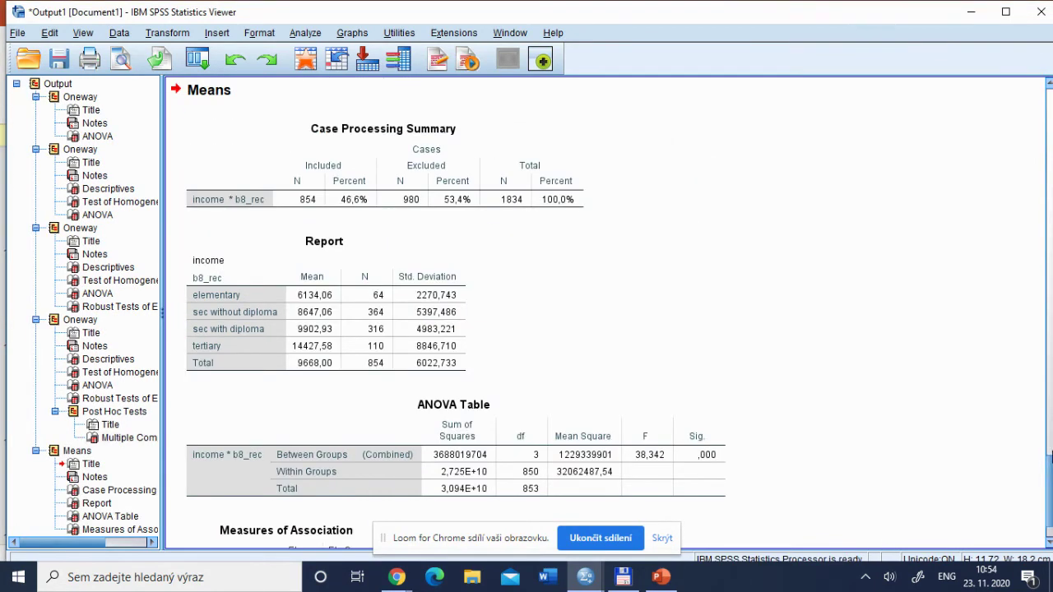
Examine eta and eta squared in the Measures of Association table alongside the group means in the Report table.
{"action": "left_click_drag", "start_coordinate": [1048, 471], "coordinate": [1049, 527]}
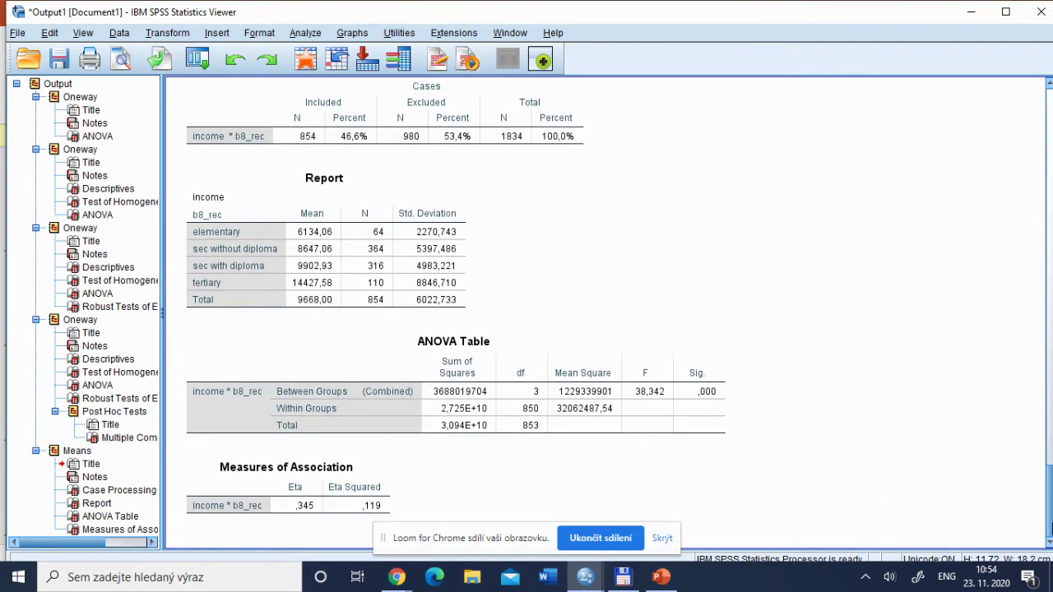
{"action": "left_click", "coordinate": [322, 503]}
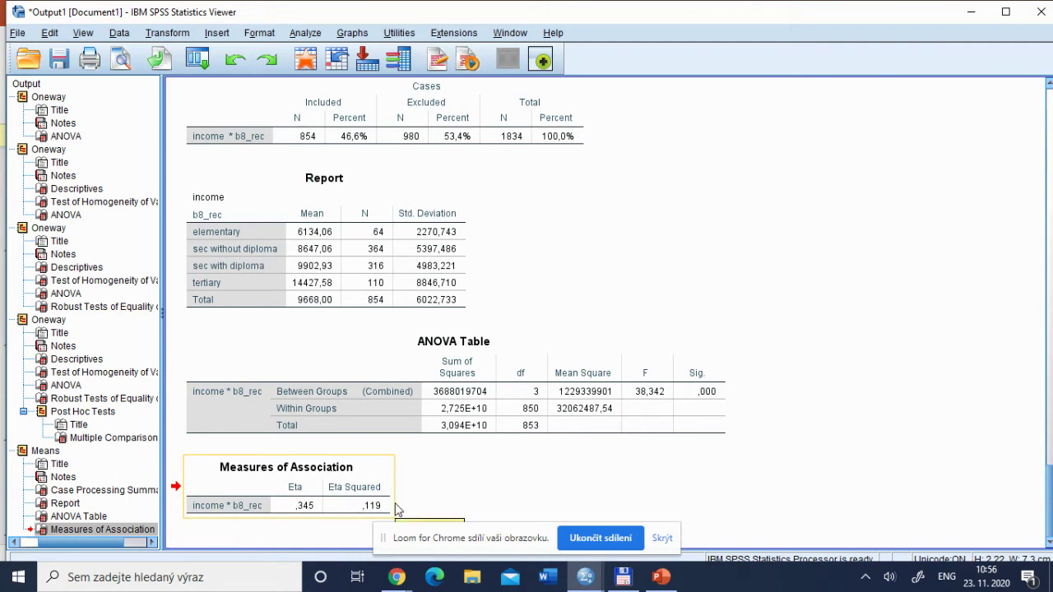
{"action": "left_click", "coordinate": [274, 279]}
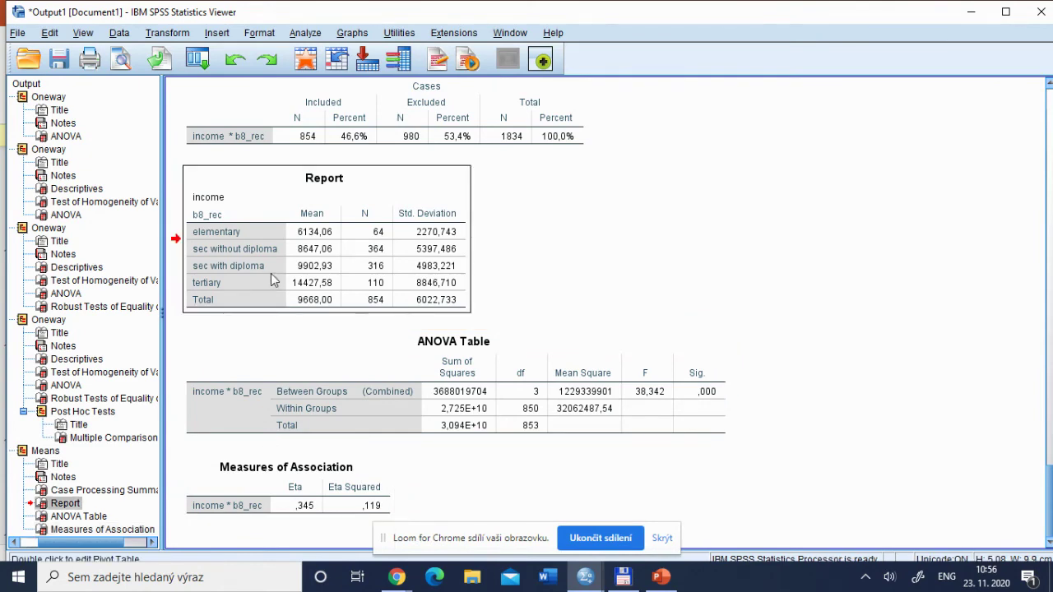
{"action": "left_click", "coordinate": [346, 495]}
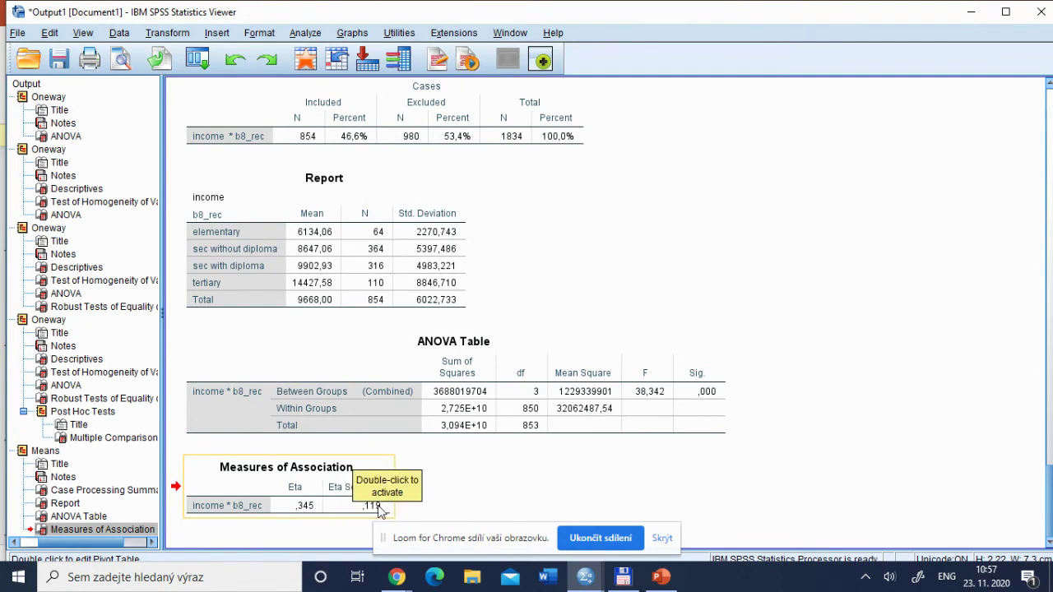
{"action": "left_click", "coordinate": [345, 500]}
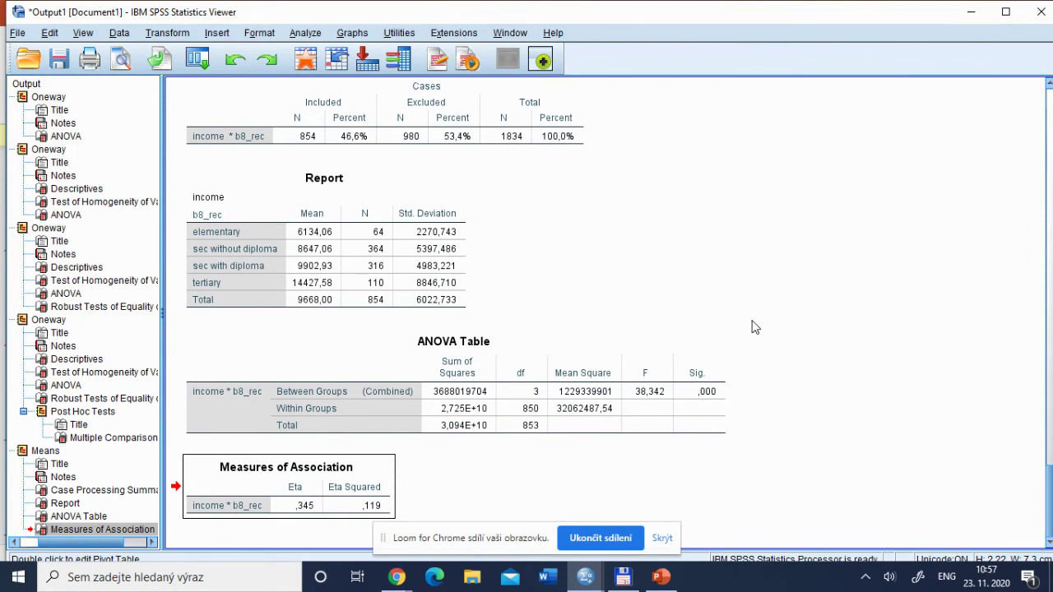
Read the Final notes slide in PowerPoint and look up the General Linear Model procedures in the SPSS Data Editor.
{"action": "key", "text": "alt+Tab"}
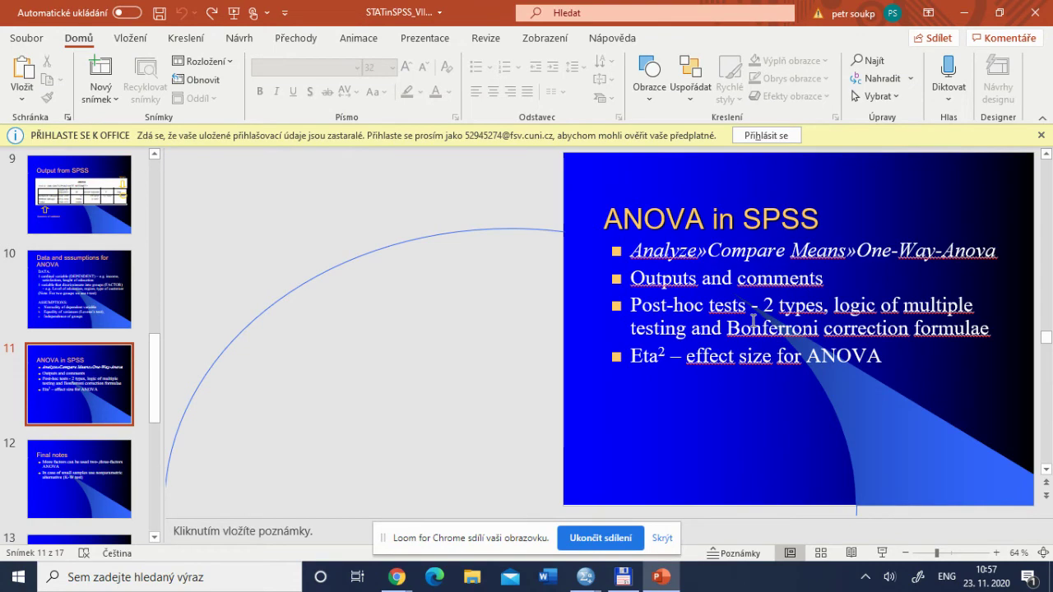
{"action": "scroll", "coordinate": [752, 321], "scroll_direction": "down", "scroll_amount": 1}
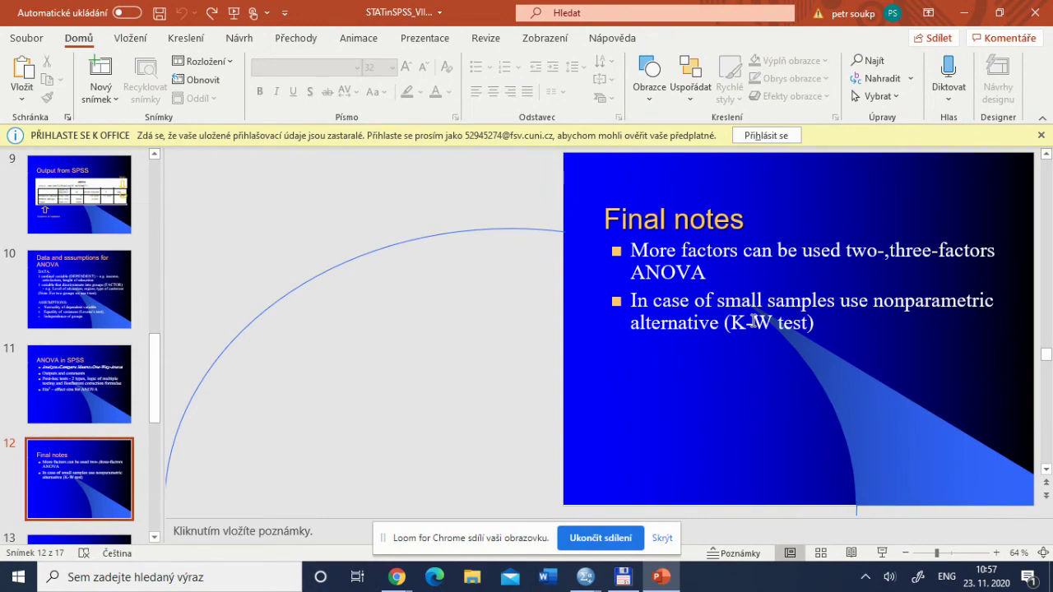
{"action": "key", "text": "alt+Tab"}
{"action": "key", "text": "alt+Tab"}
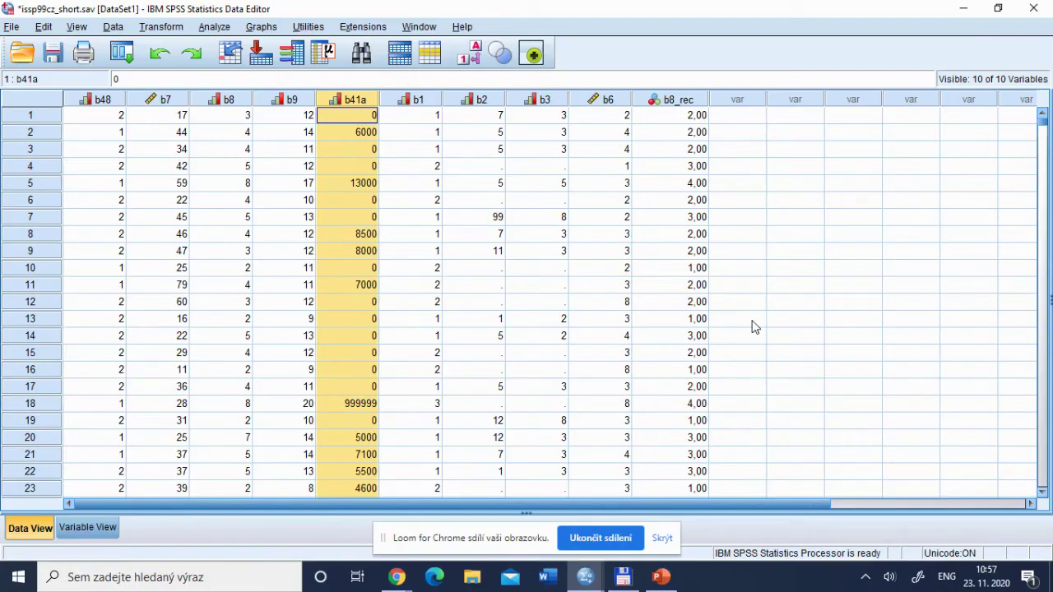
{"action": "left_click", "coordinate": [216, 29]}
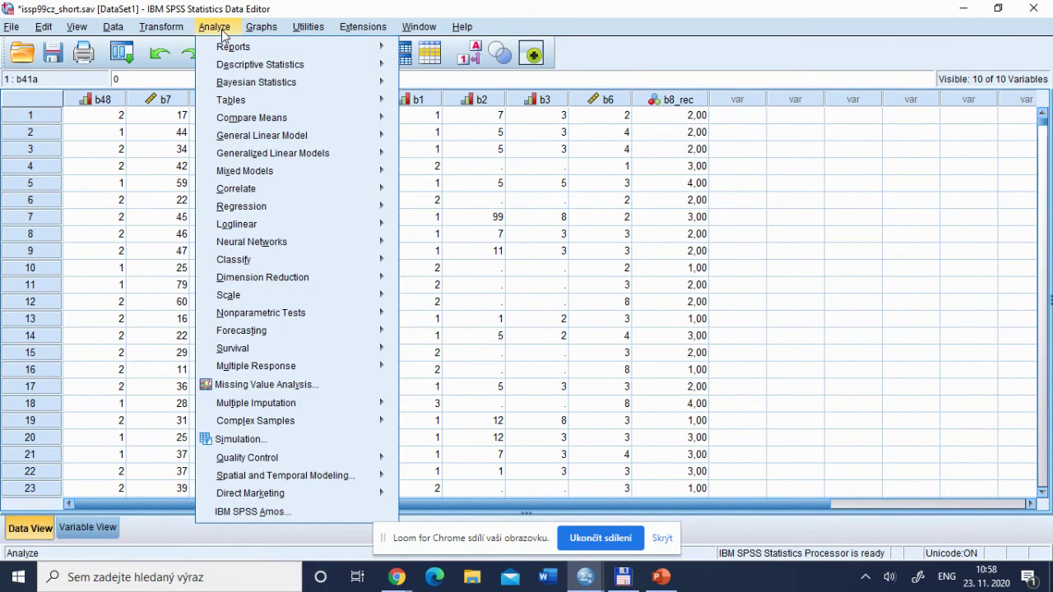
{"action": "mouse_move", "coordinate": [333, 135]}
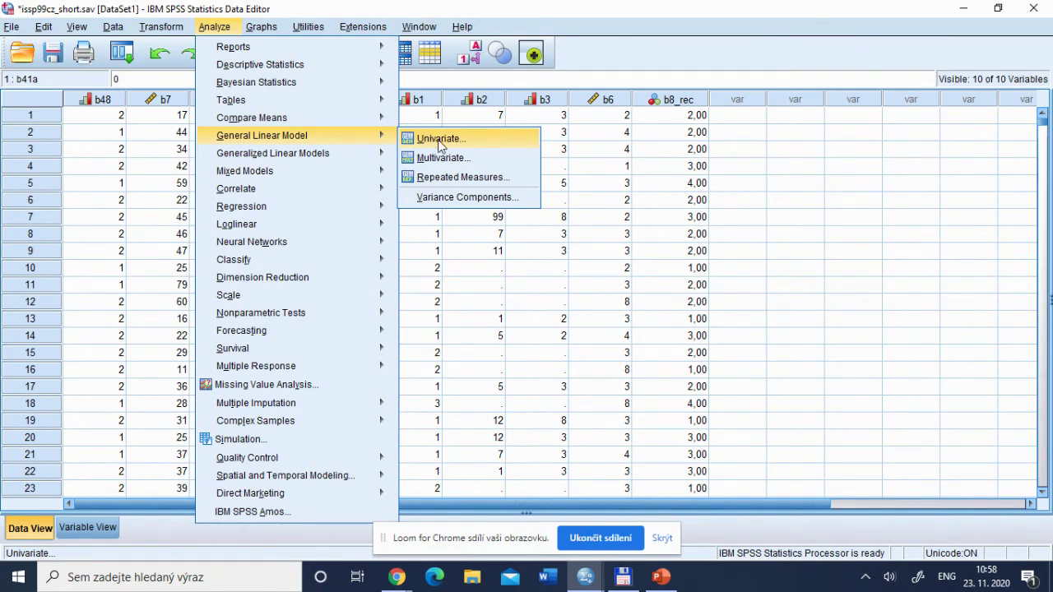
{"action": "left_click", "coordinate": [484, 191]}
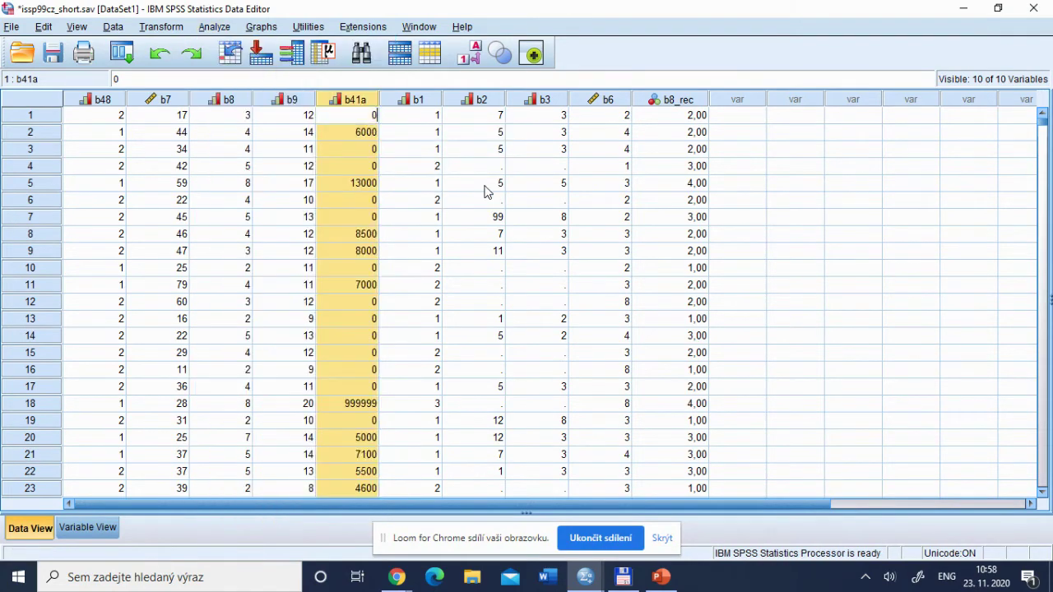
Switch back to the PowerPoint presentation at the Final notes slide and show its slide show options.
{"action": "key", "text": "alt+Tab"}
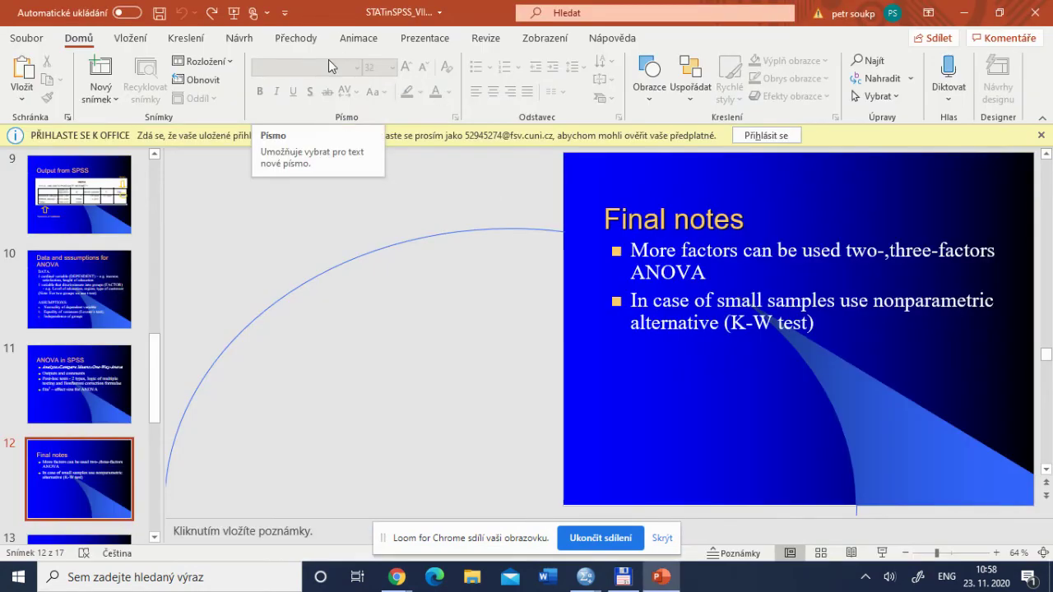
{"action": "left_click", "coordinate": [424, 39]}
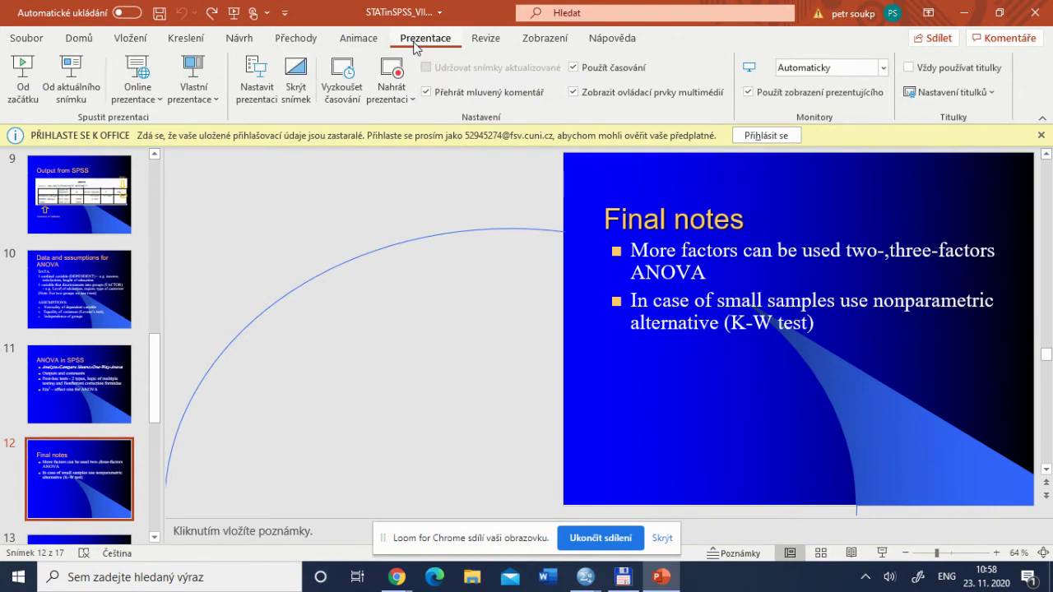
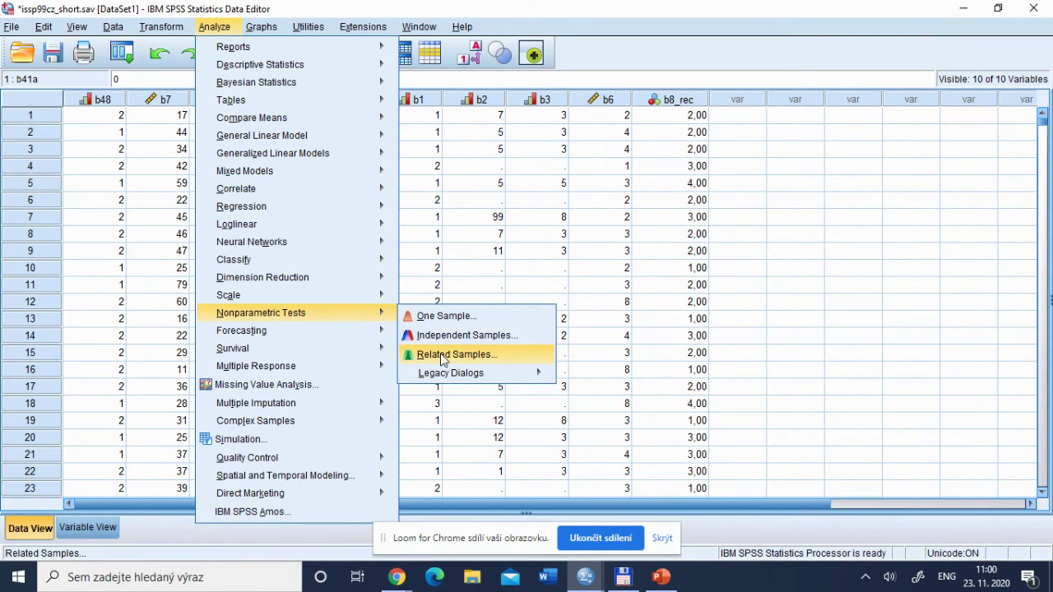
Start a nonparametric test for independent samples in the SPSS Data Editor with Customize analysis as the objective.
{"action": "mouse_move", "coordinate": [454, 381]}
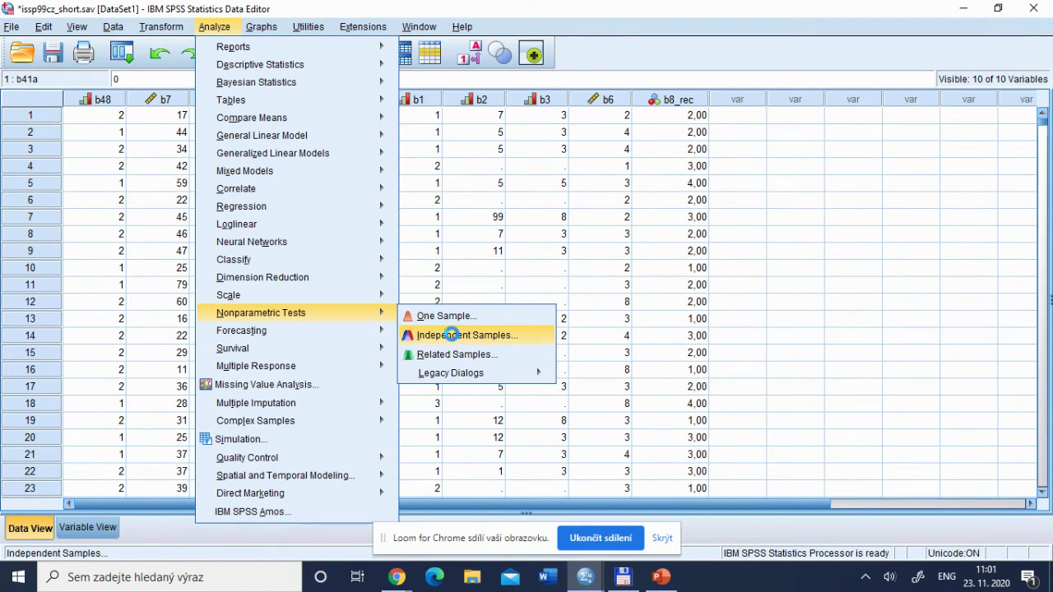
{"action": "left_click", "coordinate": [451, 335]}
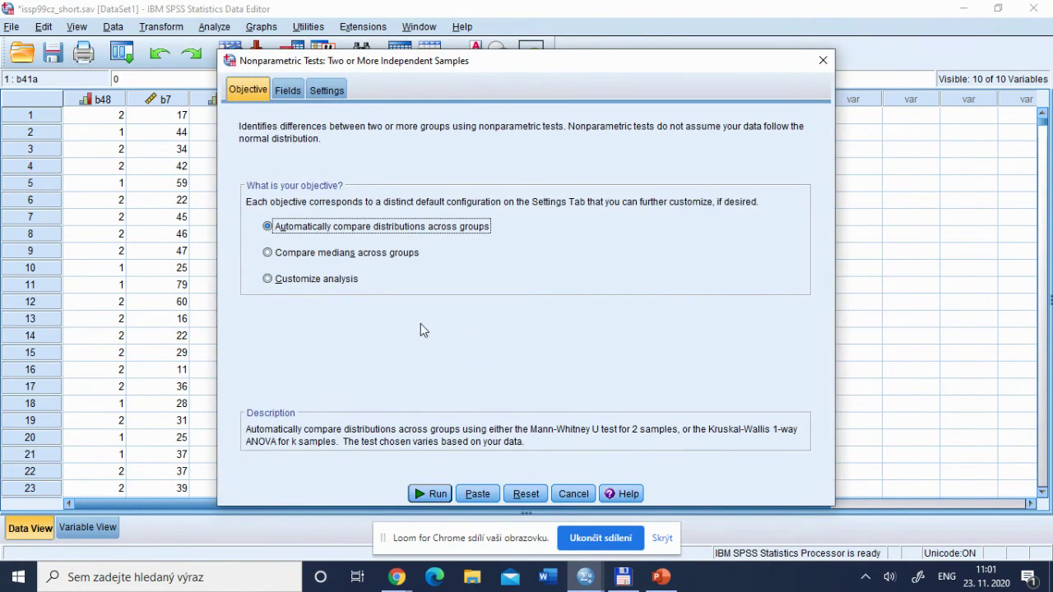
{"action": "left_click", "coordinate": [283, 284]}
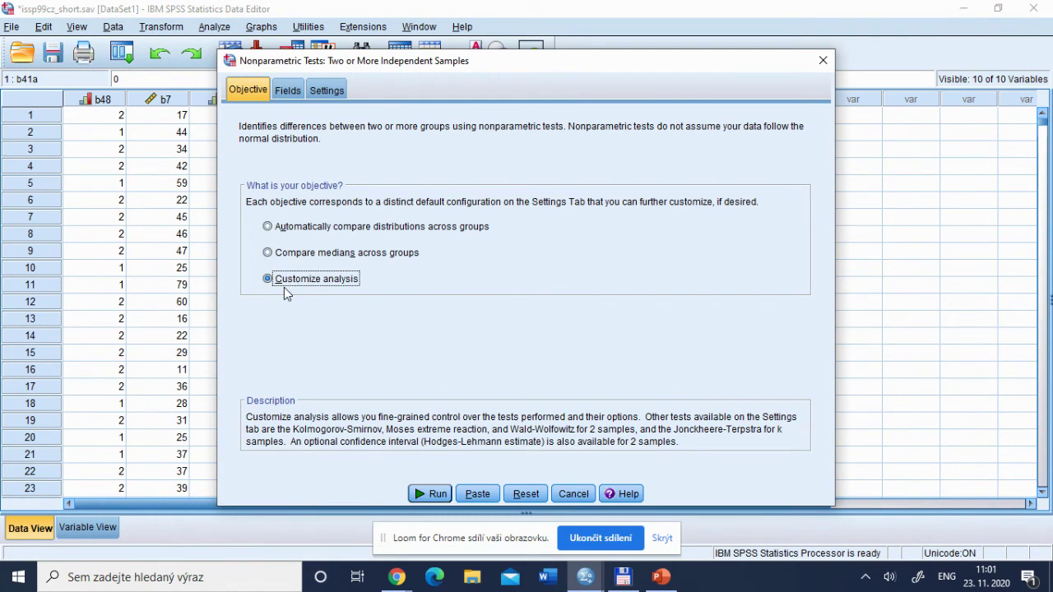
Assign income as the test field and b8_rec as the grouping variable.
{"action": "left_click", "coordinate": [287, 92]}
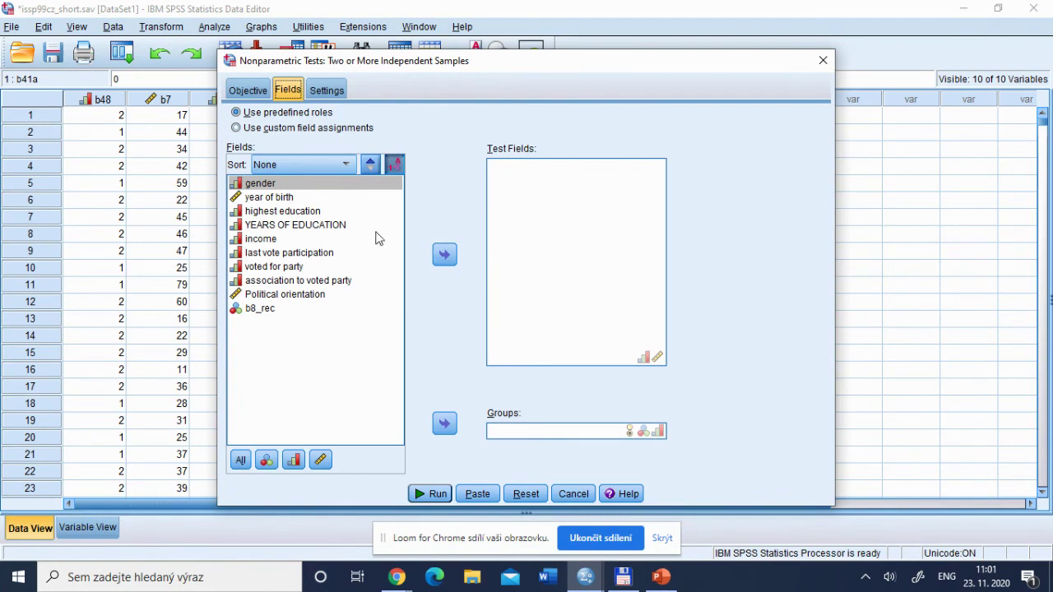
{"action": "left_click", "coordinate": [268, 240]}
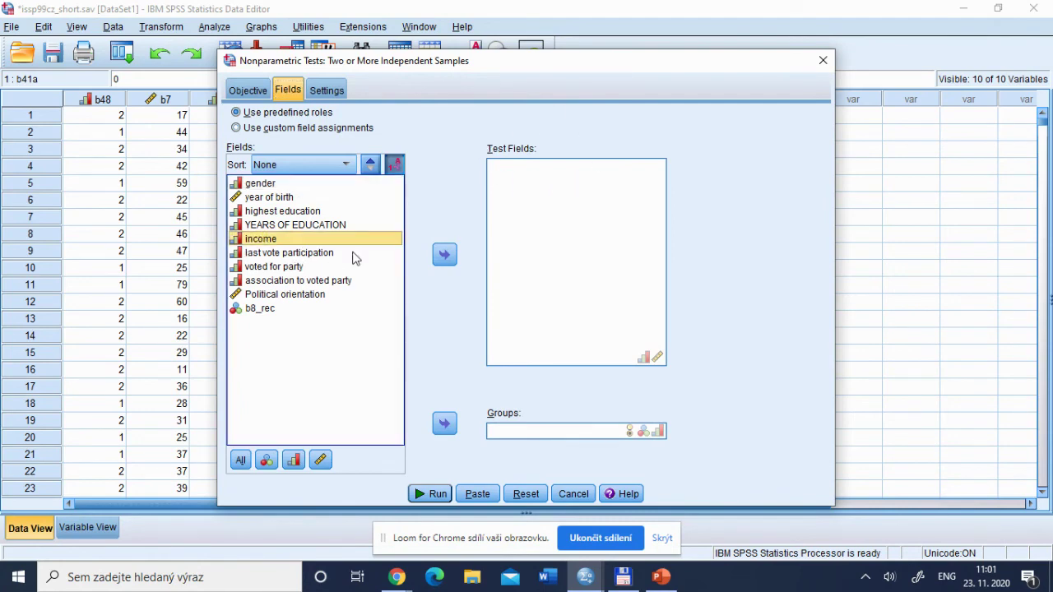
{"action": "left_click", "coordinate": [445, 255]}
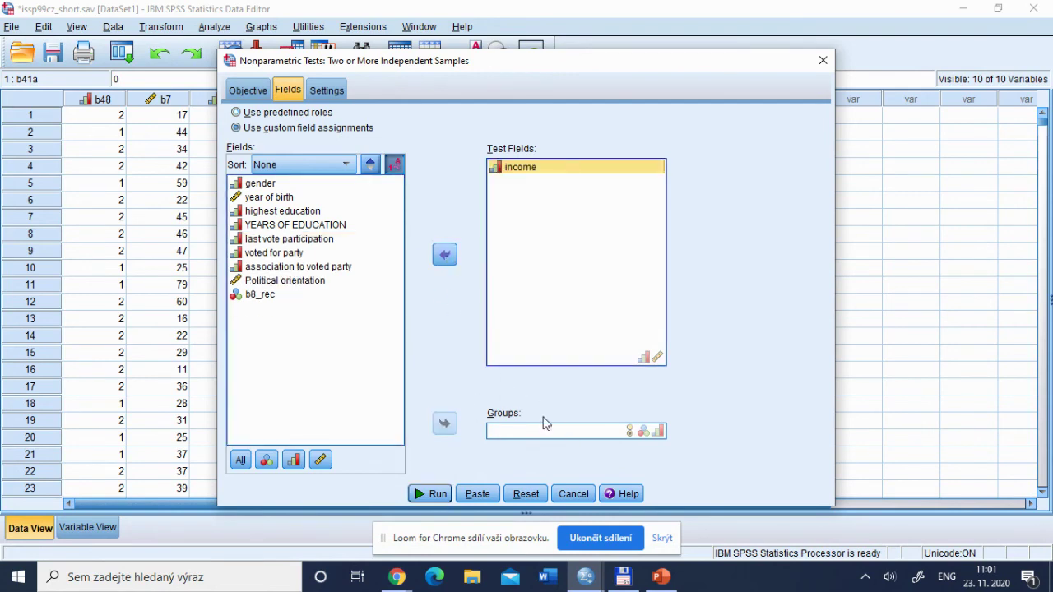
{"action": "left_click", "coordinate": [261, 295]}
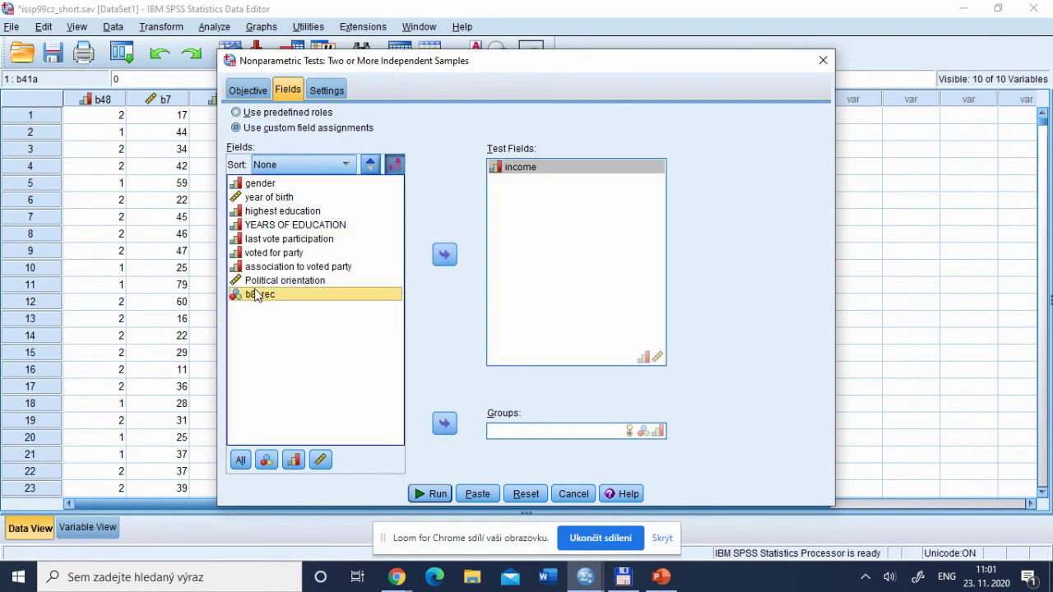
{"action": "left_click", "coordinate": [449, 426]}
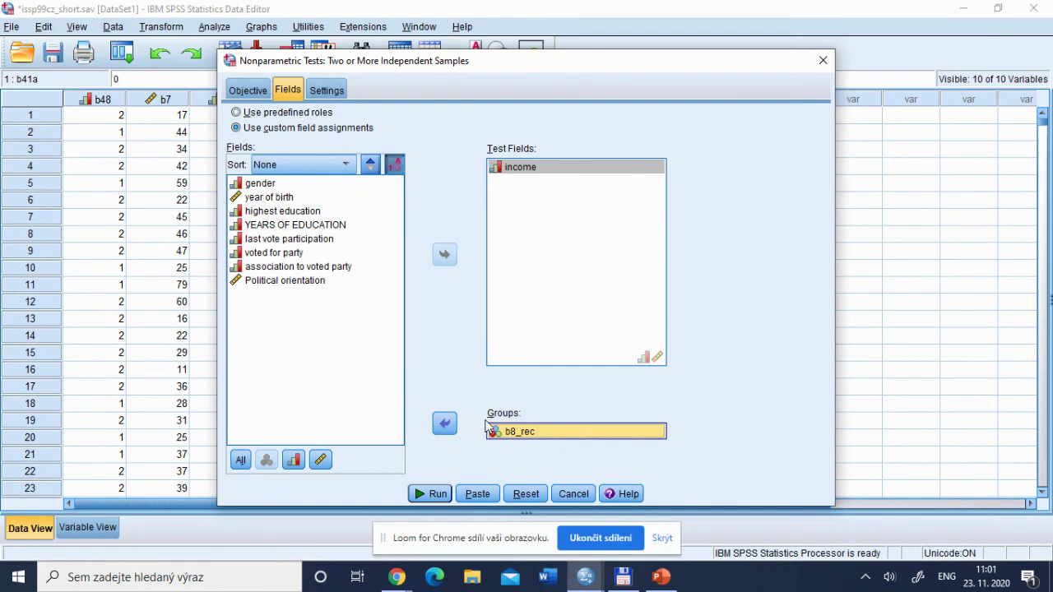
Customize the tests to use only Kruskal-Wallis 1-way ANOVA (k samples) with all pairwise multiple comparisons.
{"action": "left_click", "coordinate": [332, 91]}
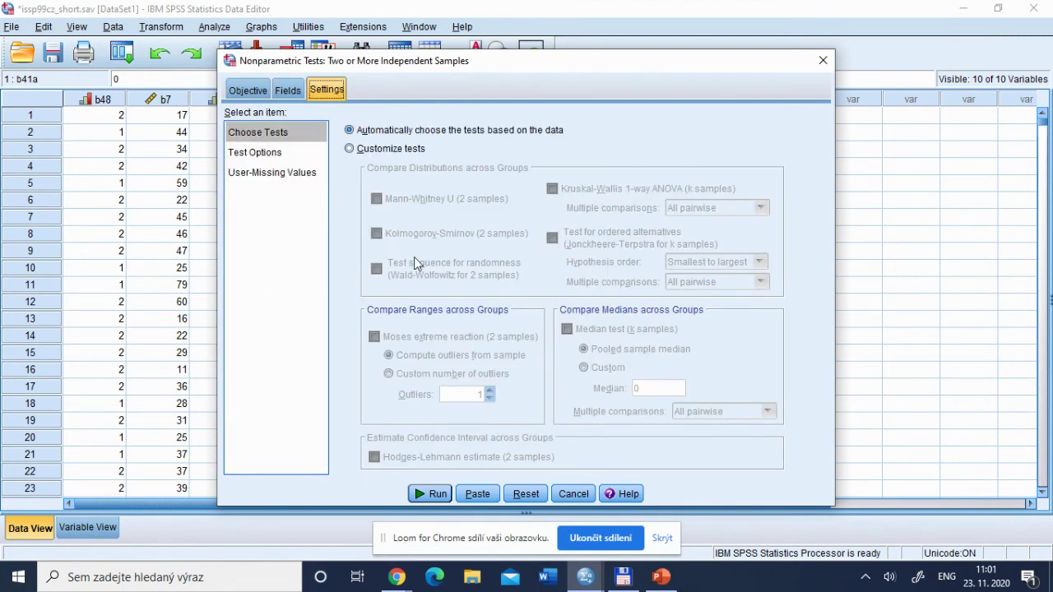
{"action": "left_click", "coordinate": [349, 149]}
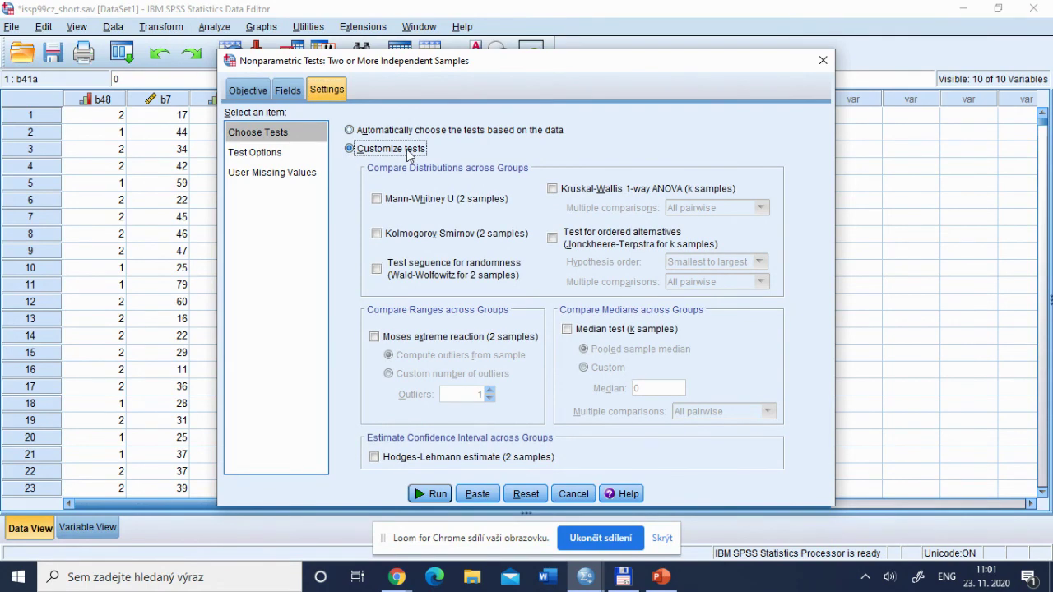
{"action": "left_click", "coordinate": [377, 200]}
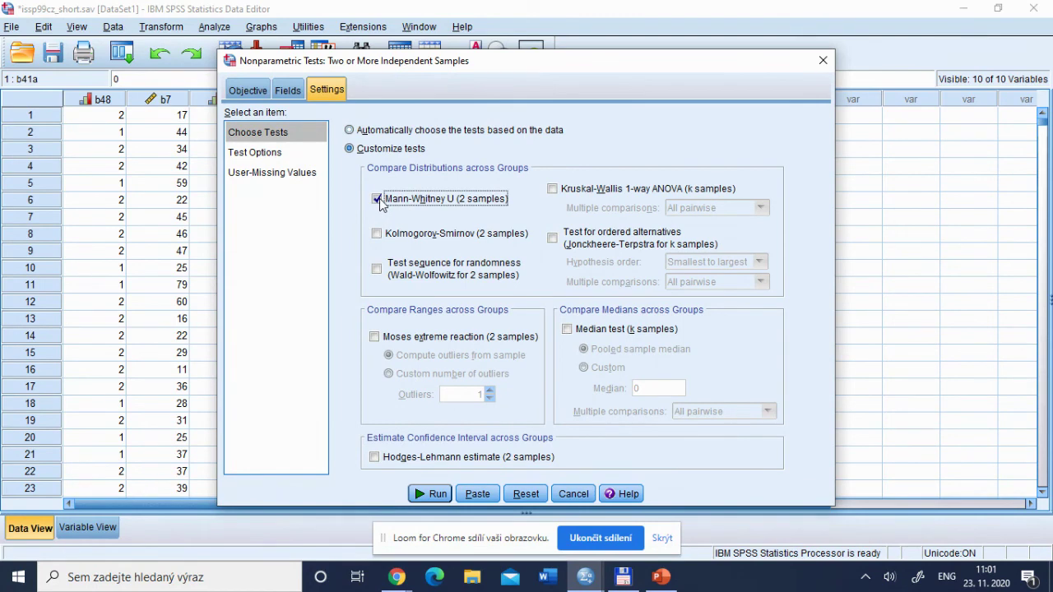
{"action": "left_click", "coordinate": [551, 190]}
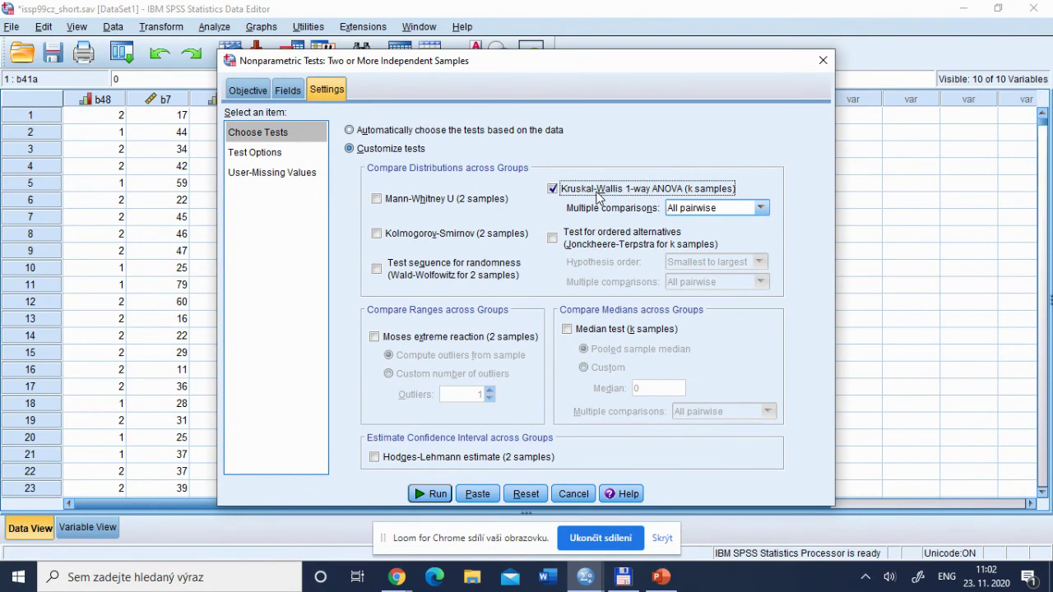
{"action": "left_click", "coordinate": [734, 217]}
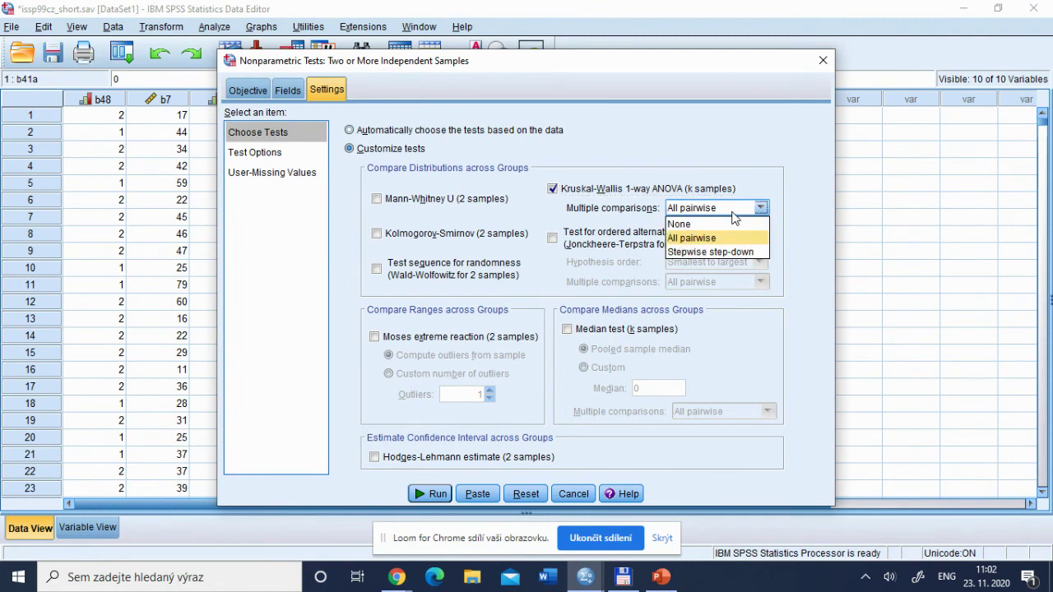
{"action": "left_click", "coordinate": [696, 241]}
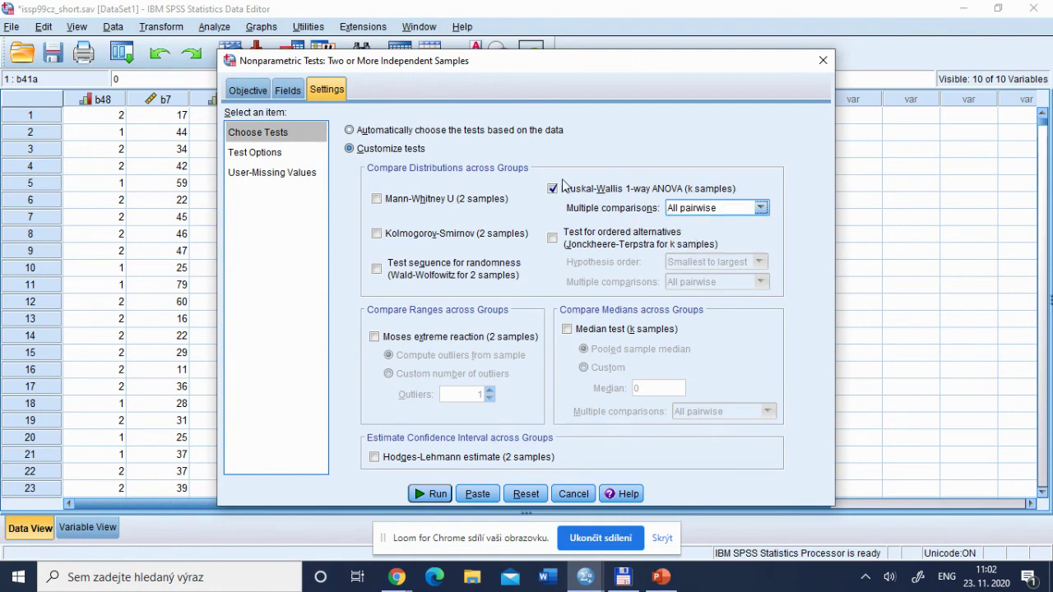
Check the Alternatives to T-tests slide in PowerPoint, and run the Kruskal-Wallis test in SPSS.
{"action": "key", "text": "alt+Tab"}
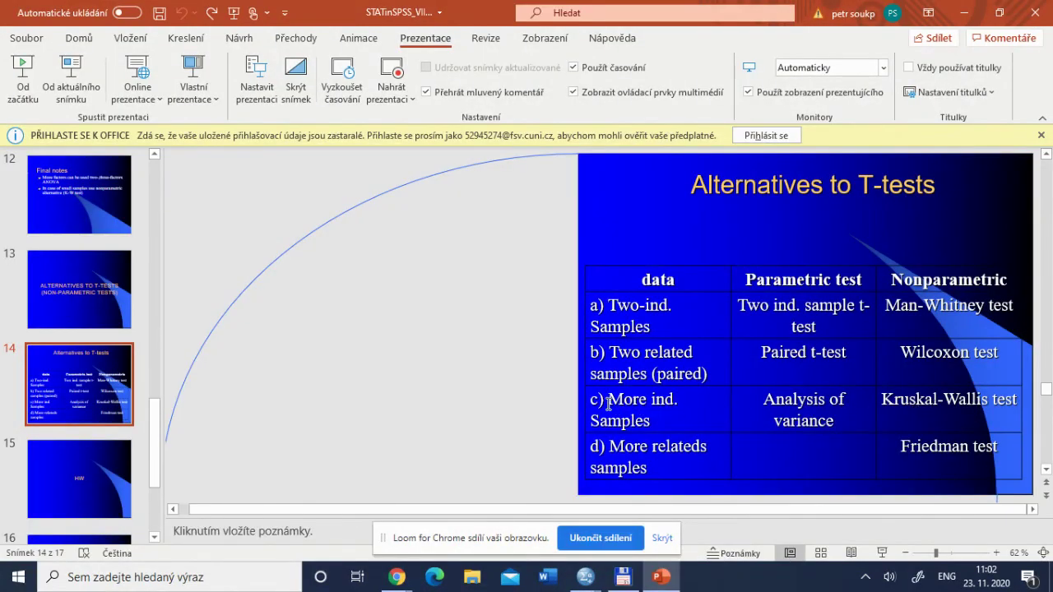
{"action": "key", "text": "alt+Tab"}
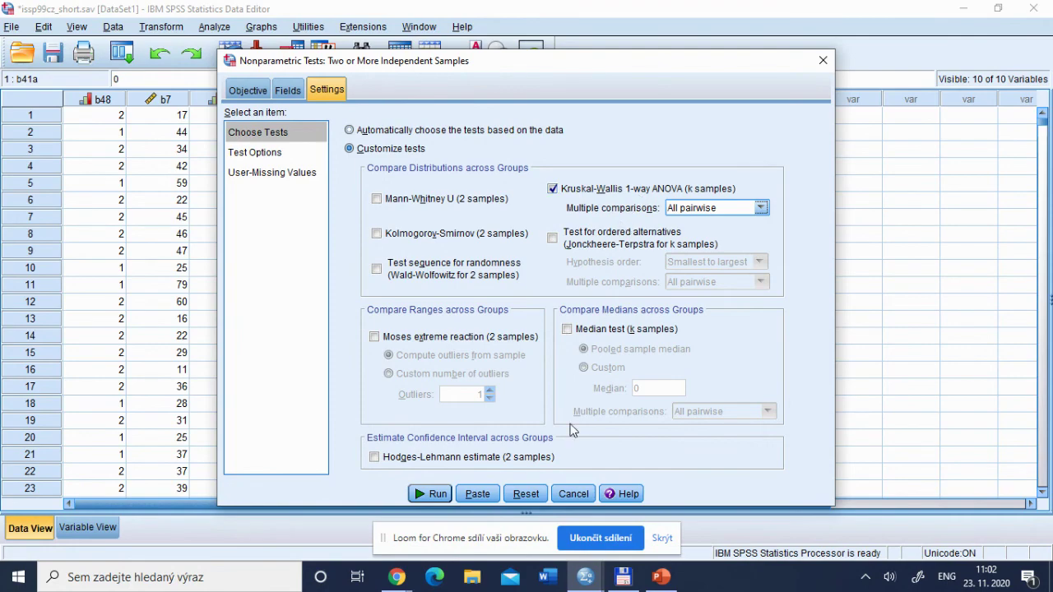
{"action": "left_click", "coordinate": [428, 496]}
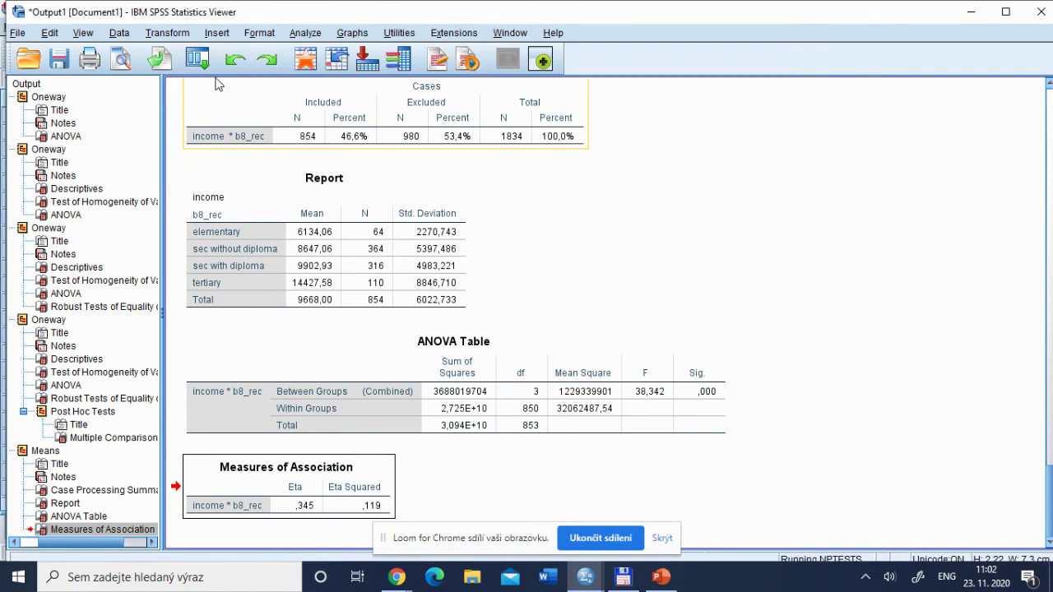
{"action": "left_click", "coordinate": [195, 61]}
{"action": "left_click", "coordinate": [217, 87]}
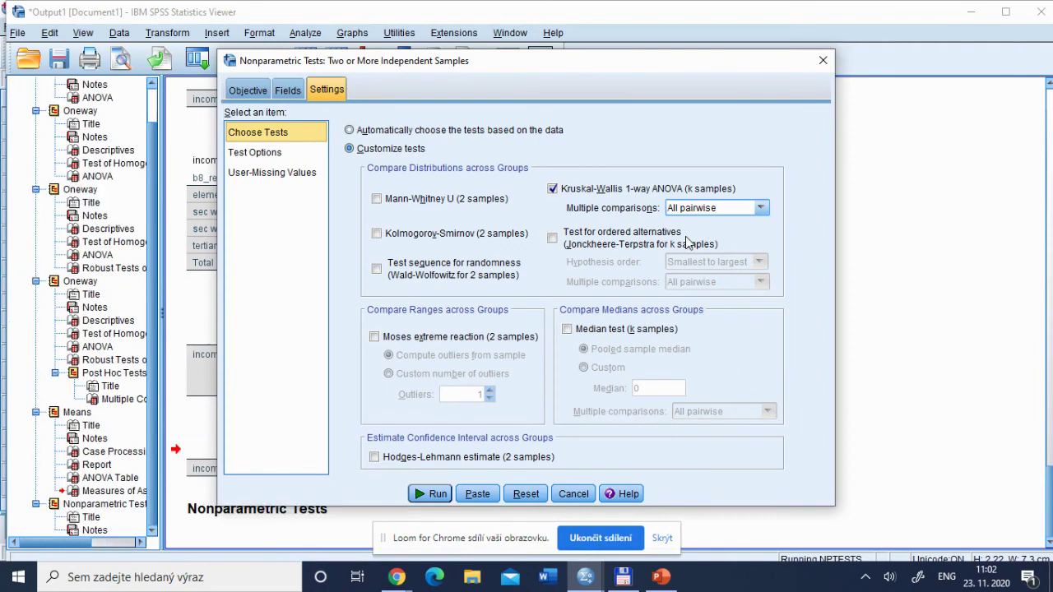
{"action": "key", "text": "alt+Tab"}
{"action": "key", "text": "alt+Tab"}
{"action": "key", "text": "alt+Tab"}
{"action": "key", "text": "alt+Tab"}
{"action": "key", "text": "alt+Tab"}
{"action": "key", "text": "alt+Tab"}
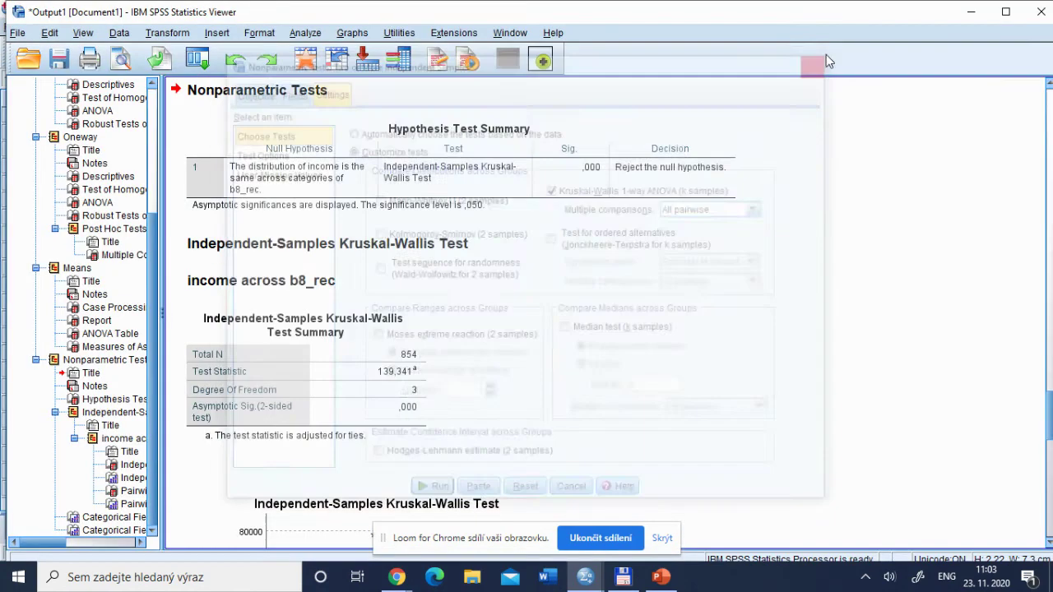
{"action": "left_click", "coordinate": [823, 60]}
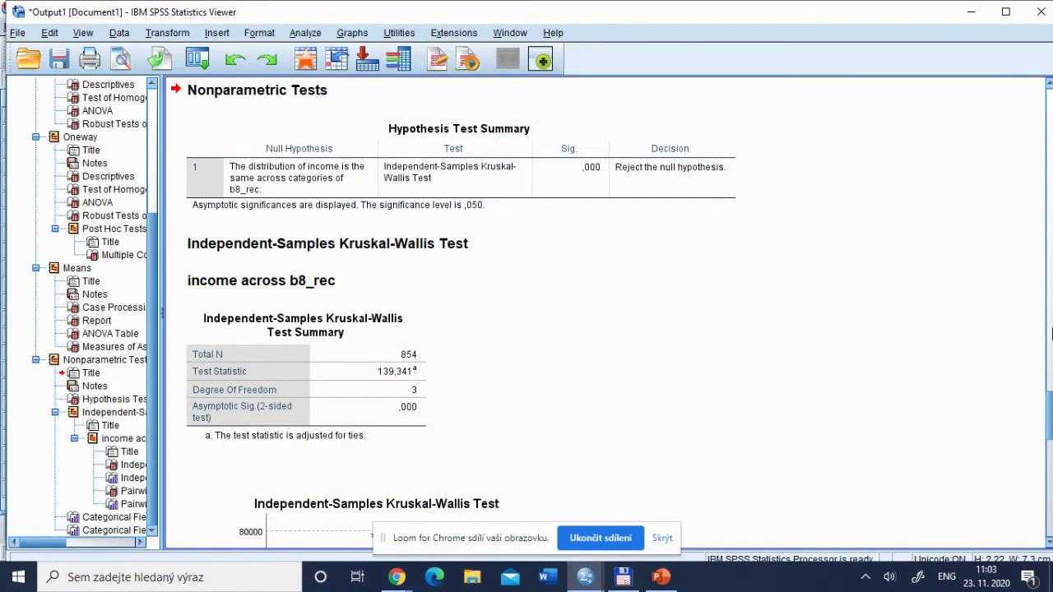
Examine the Independent-Samples Kruskal-Wallis Test Summary table, and bring up the ANOVA hypotheses slide in PowerPoint.
{"action": "left_click_drag", "start_coordinate": [1049, 424], "coordinate": [1050, 418]}
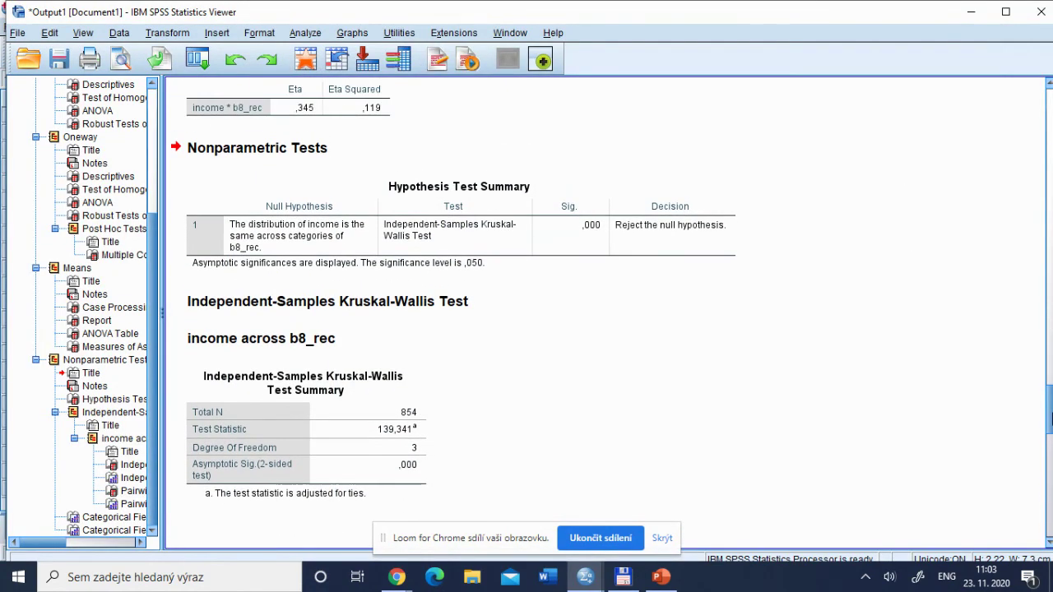
{"action": "left_click", "coordinate": [289, 414]}
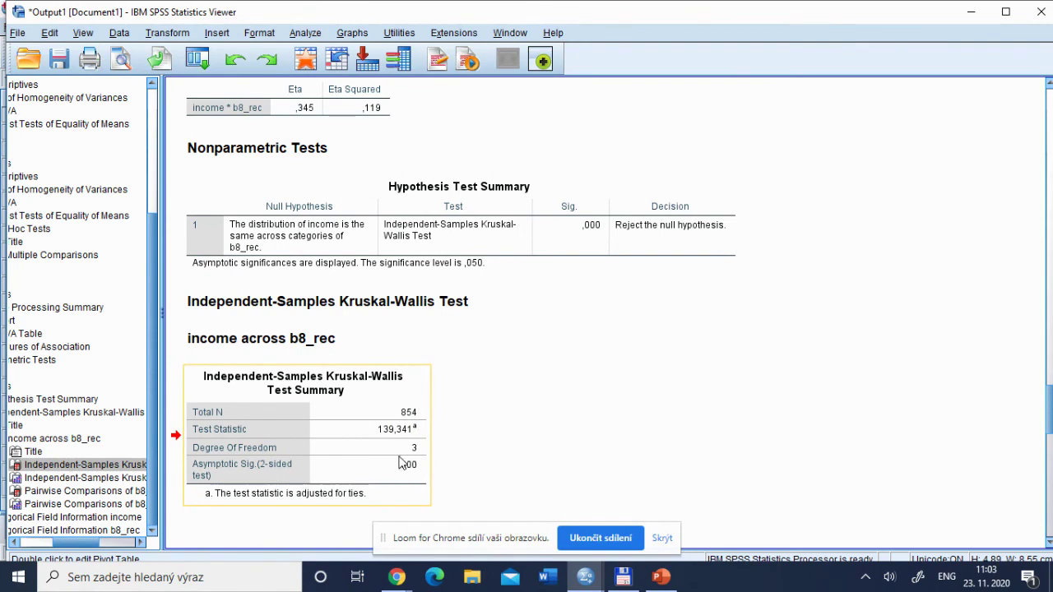
{"action": "key", "text": "alt+Tab"}
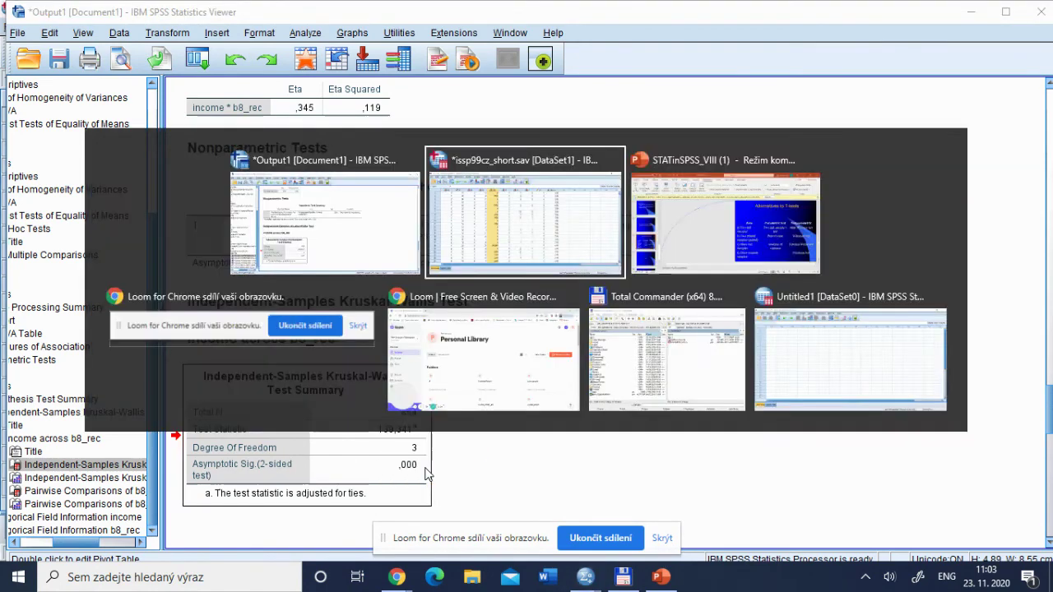
{"action": "scroll", "coordinate": [425, 473], "scroll_direction": "up", "scroll_amount": 2}
{"action": "scroll", "coordinate": [425, 474], "scroll_direction": "up", "scroll_amount": 3}
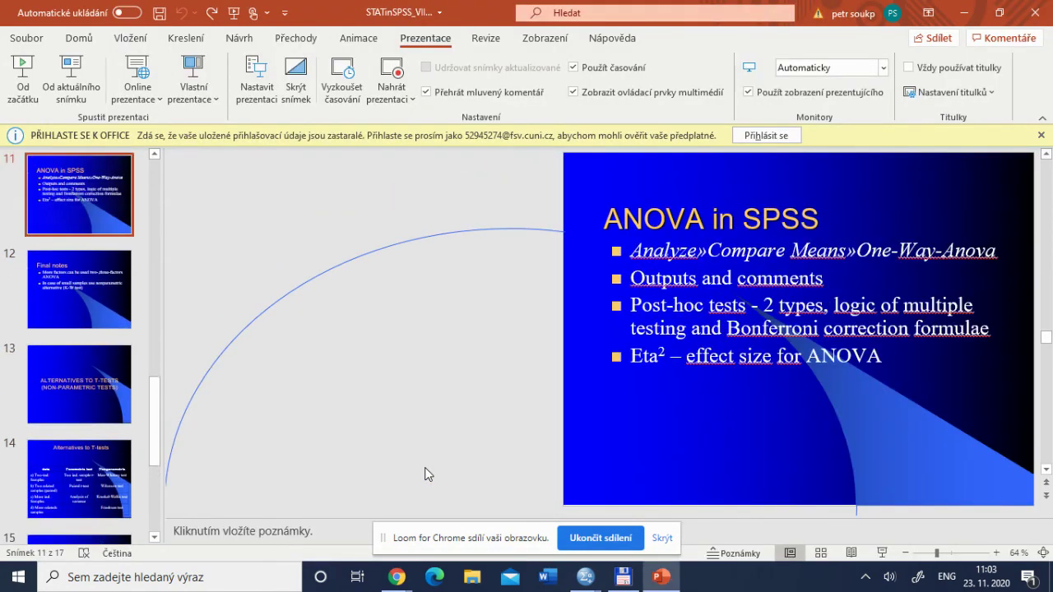
{"action": "scroll", "coordinate": [425, 474], "scroll_direction": "up", "scroll_amount": 1}
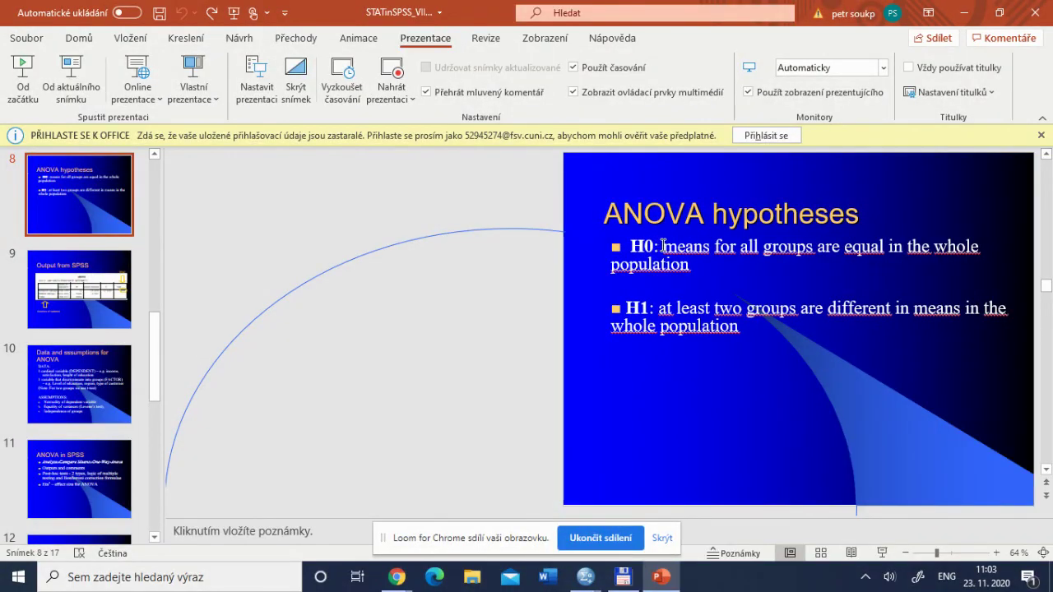
Replace "means" with "medians" in both the H0 and H1 statements of the ANOVA hypotheses slide.
{"action": "left_click_drag", "start_coordinate": [663, 245], "coordinate": [712, 255]}
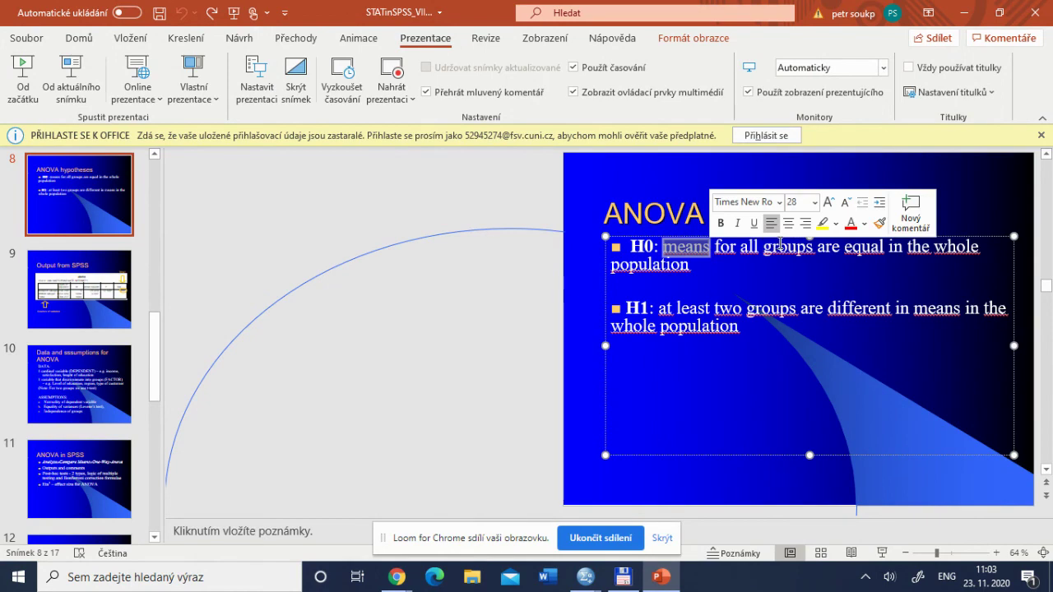
{"action": "type", "text": "median"}
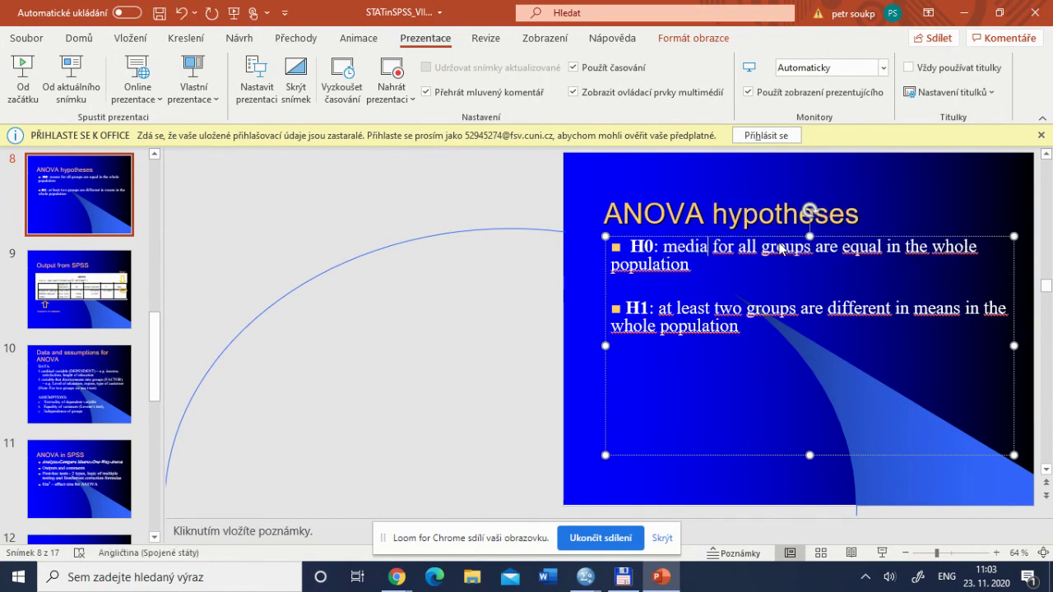
{"action": "type", "text": "s"}
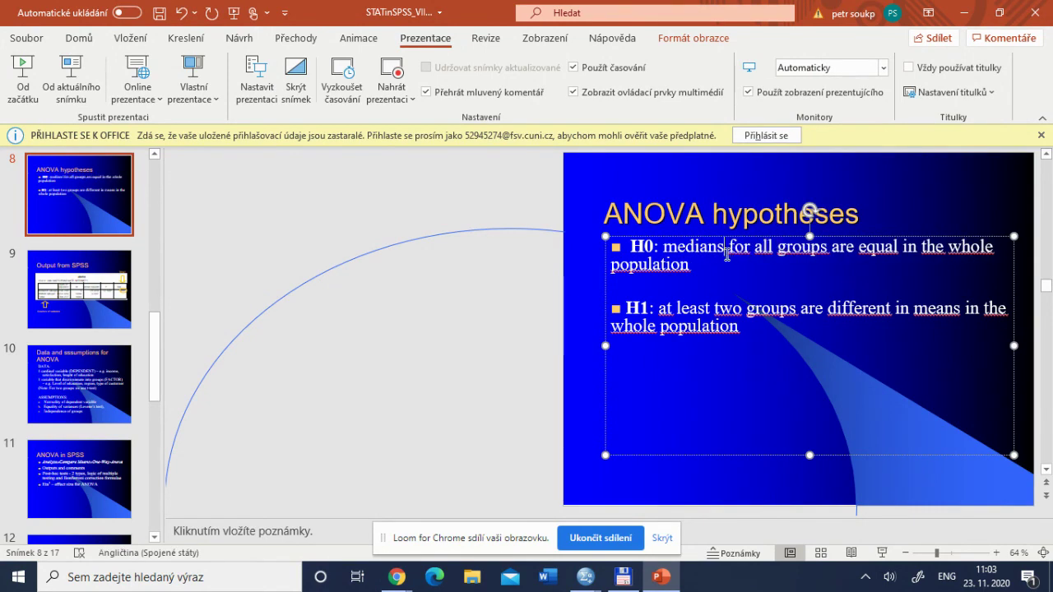
{"action": "left_click", "coordinate": [916, 310]}
{"action": "key", "text": "Right"}
{"action": "key", "text": "Right"}
{"action": "type", "text": "dians"}
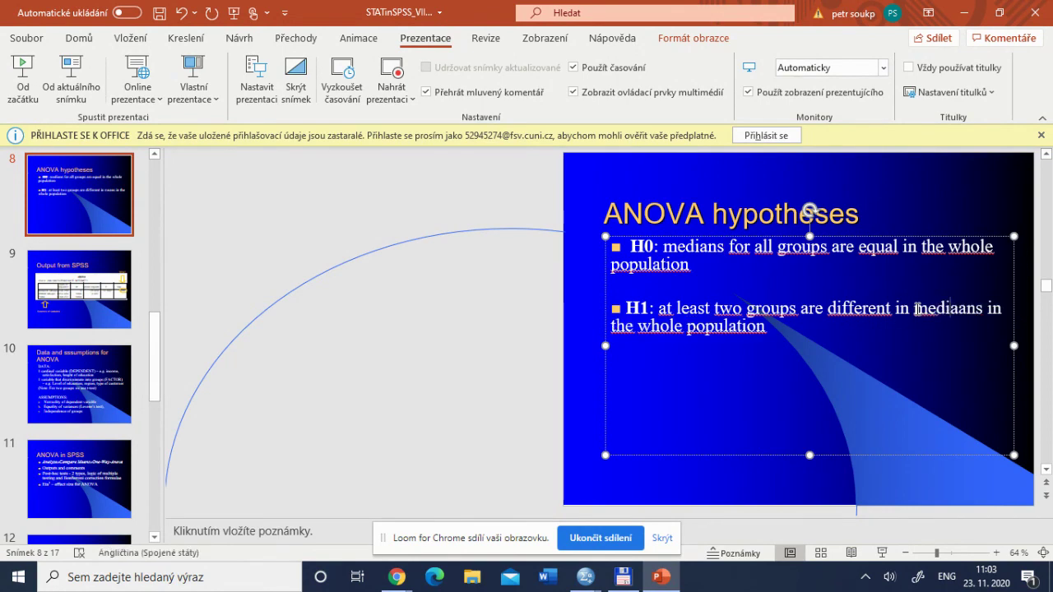
{"action": "key", "text": "shift+Right"}
{"action": "key", "text": "shift+Right"}
{"action": "key", "text": "shift+Right"}
{"action": "key", "text": "Delete"}
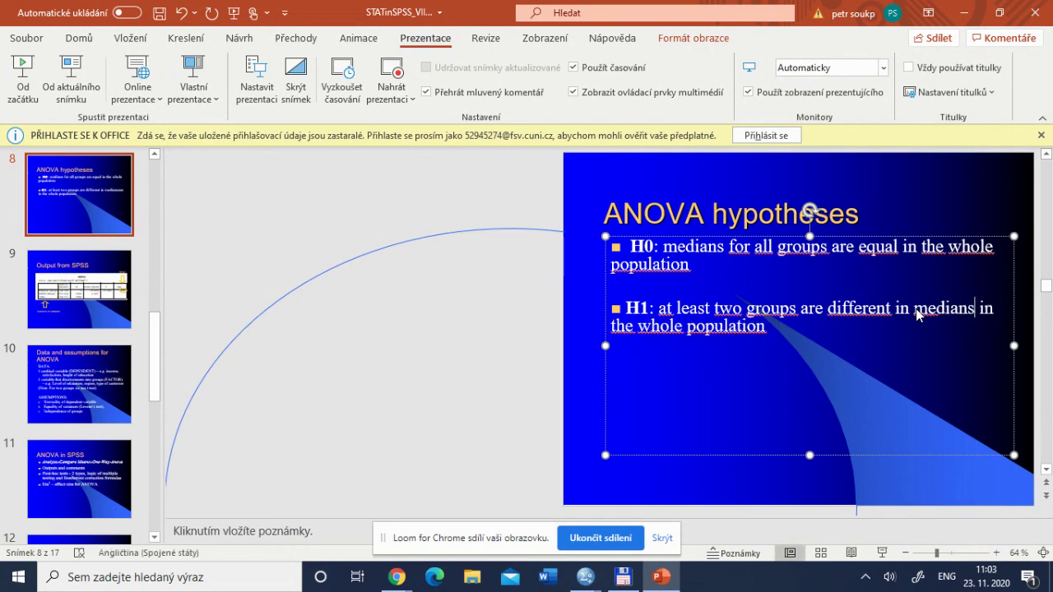
Change the slide title from ANOVA to "KW hypotheses".
{"action": "left_click", "coordinate": [660, 221]}
{"action": "left_click_drag", "start_coordinate": [617, 214], "coordinate": [703, 217]}
{"action": "type", "text": "KW"}
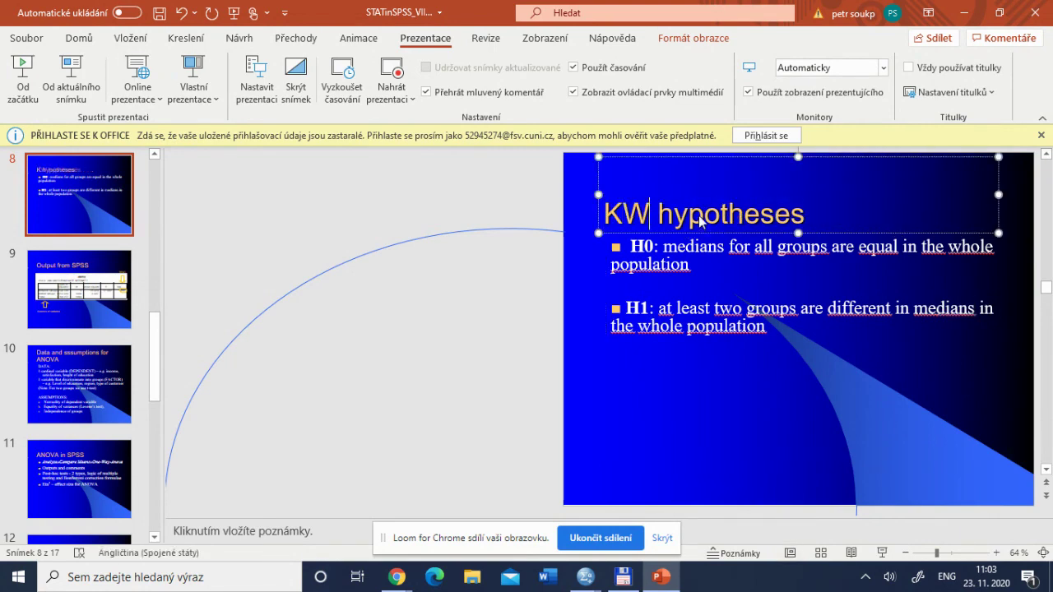
{"action": "key", "text": "Escape"}
{"action": "key", "text": "Escape"}
{"action": "left_click", "coordinate": [623, 214]}
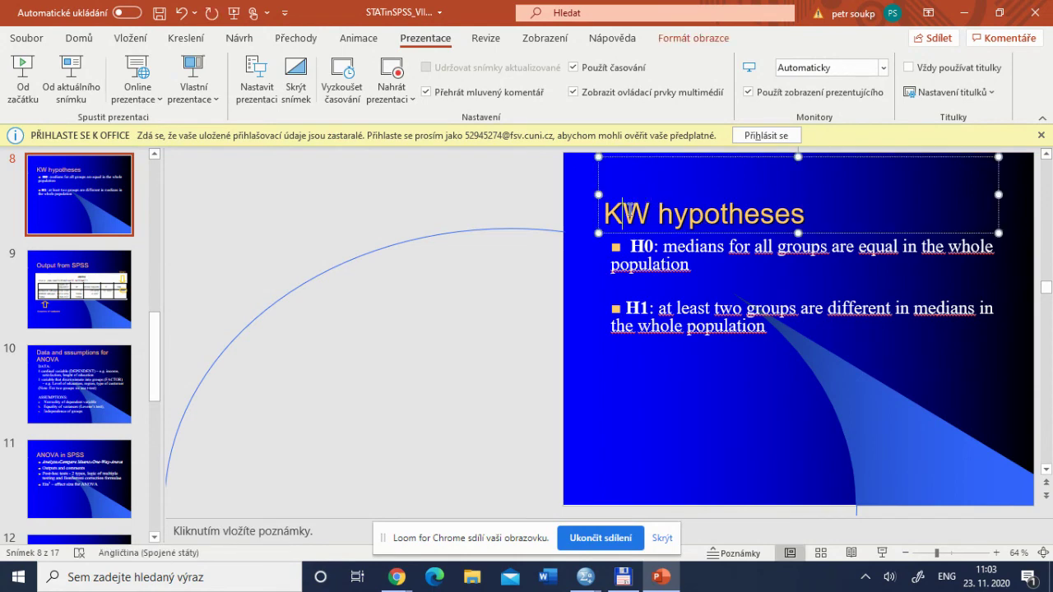
{"action": "key", "text": "Escape"}
{"action": "key", "text": "Escape"}
Switch to the SPSS Viewer and examine the Hypothesis Test Summary and the income boxplots across b8_rec.
{"action": "key", "text": "alt+Tab"}
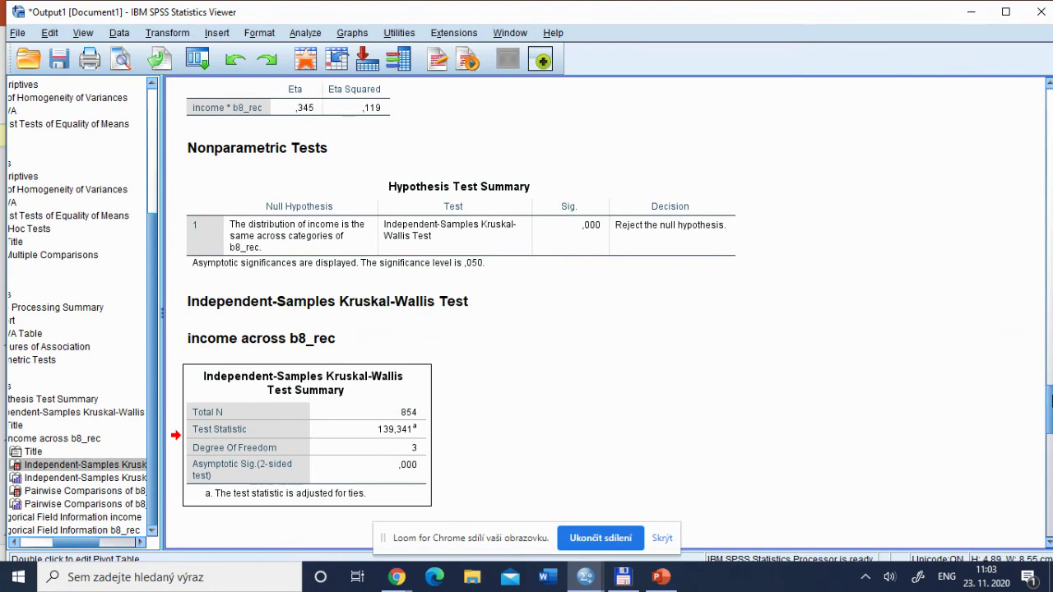
{"action": "left_click", "coordinate": [461, 246]}
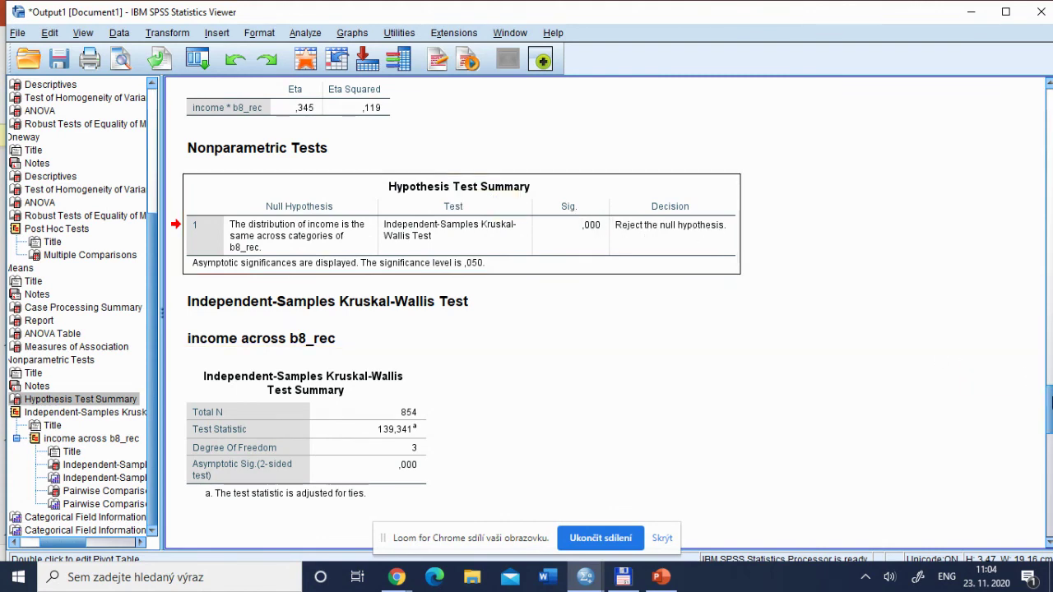
{"action": "left_click_drag", "start_coordinate": [1050, 408], "coordinate": [1051, 453]}
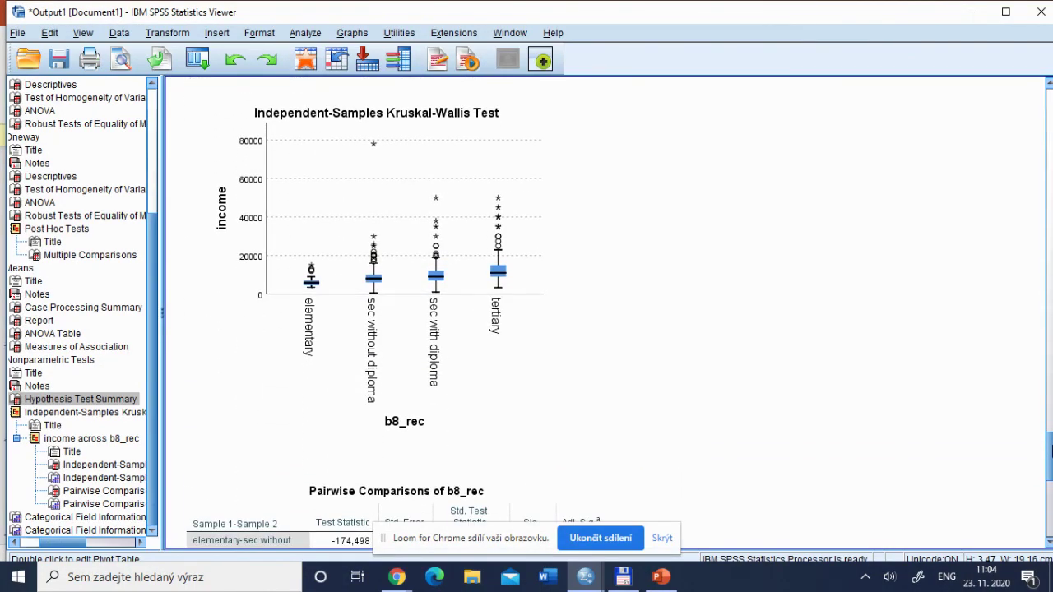
{"action": "left_click", "coordinate": [380, 285]}
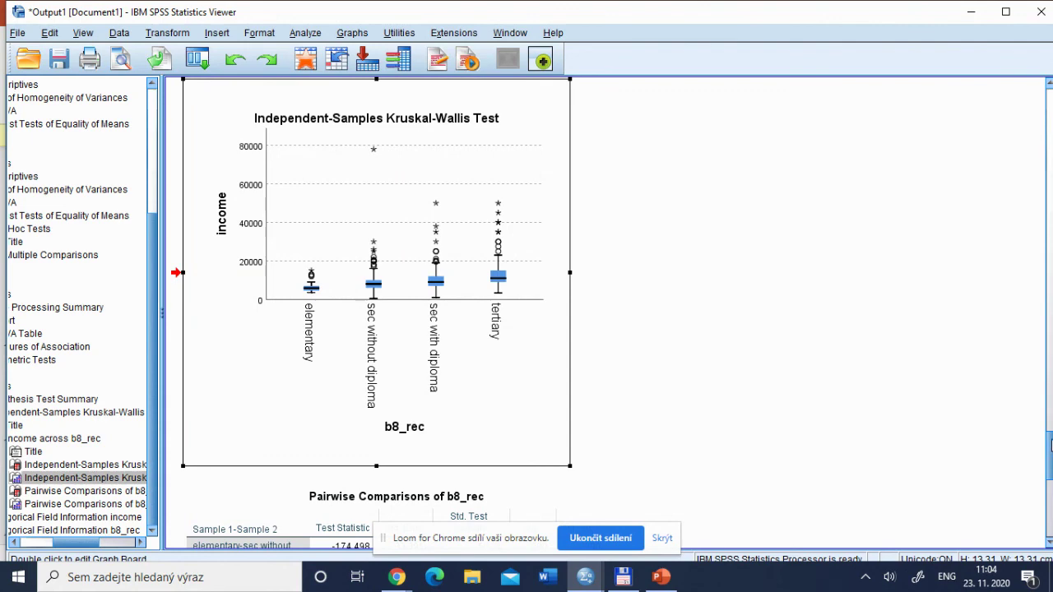
Examine the Pairwise Comparisons table and node diagram of b8_rec, the field information chart, and the earlier Oneway descriptives.
{"action": "left_click_drag", "start_coordinate": [1050, 444], "coordinate": [1050, 477]}
{"action": "left_click", "coordinate": [297, 285]}
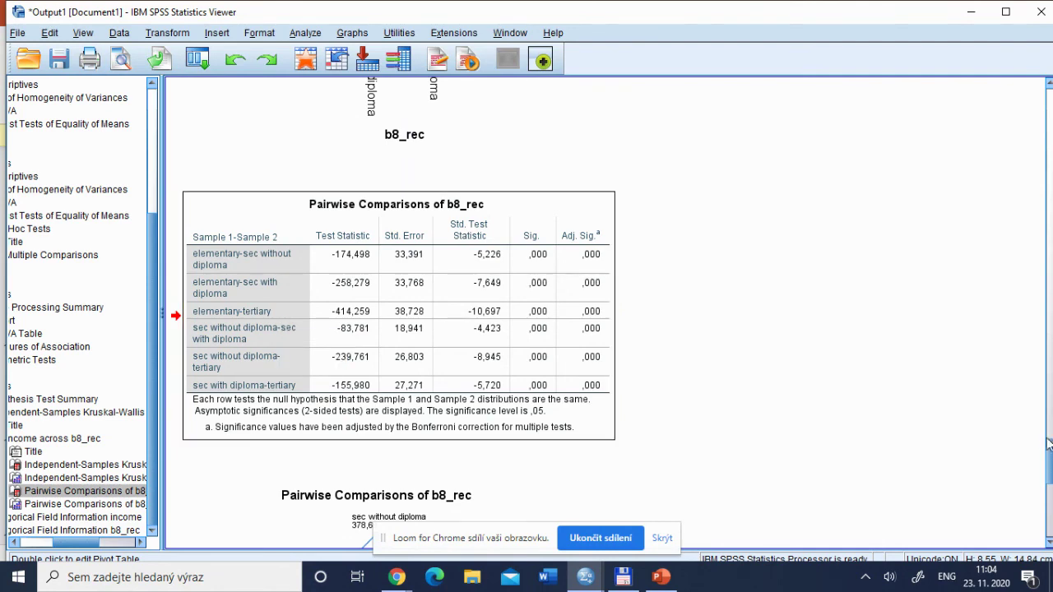
{"action": "left_click_drag", "start_coordinate": [1051, 447], "coordinate": [1050, 486]}
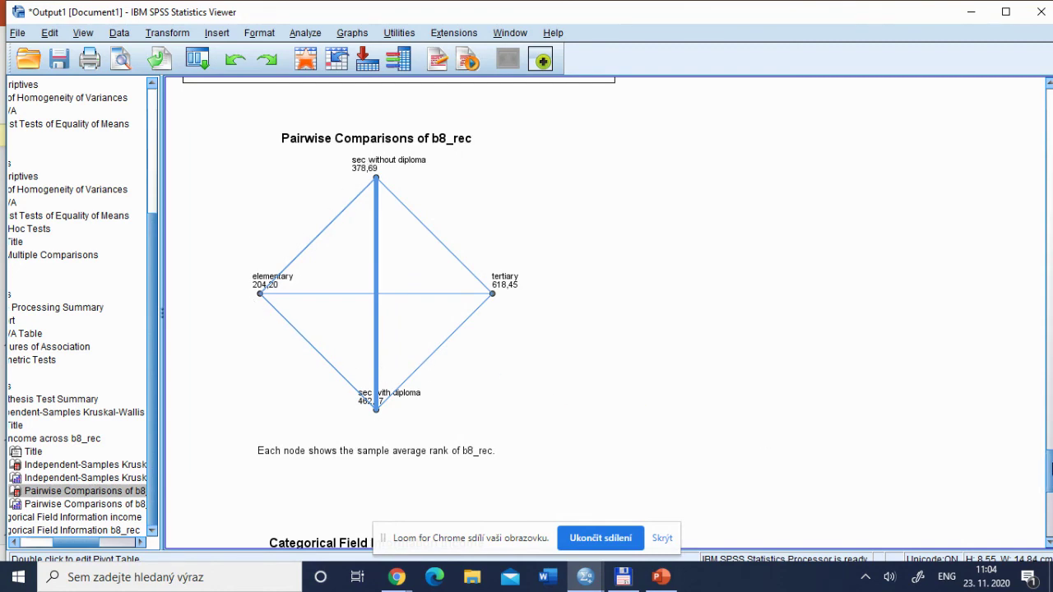
{"action": "left_click_drag", "start_coordinate": [1049, 459], "coordinate": [1049, 533]}
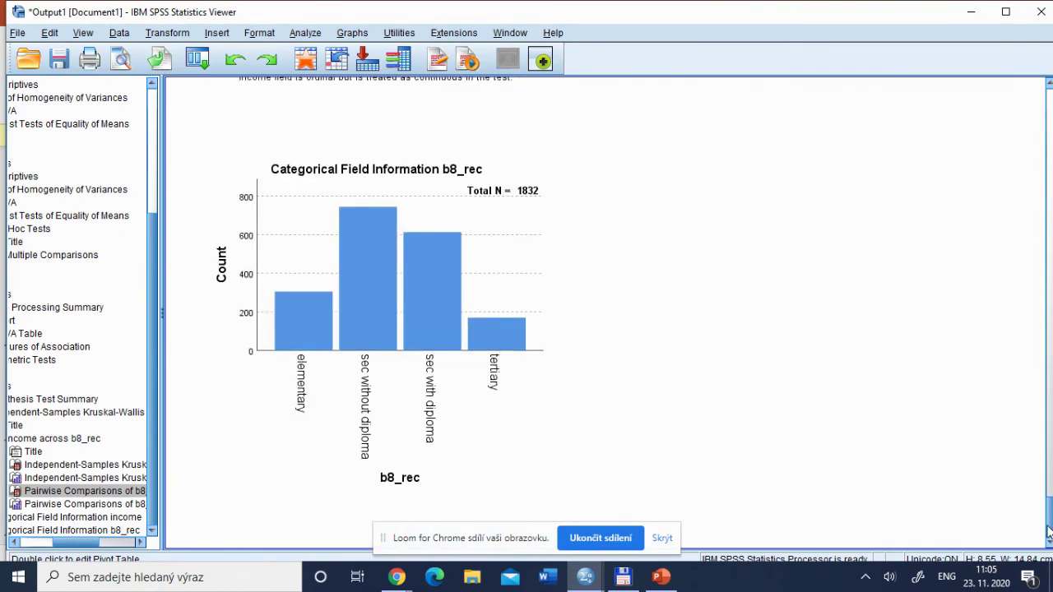
{"action": "left_click_drag", "start_coordinate": [1050, 482], "coordinate": [1036, 224]}
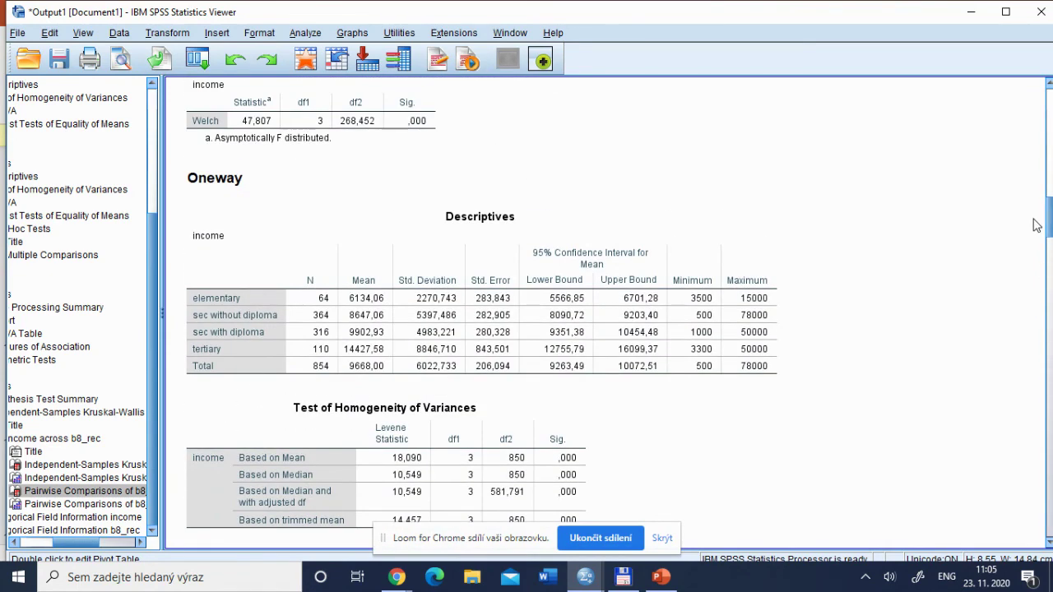
Switch to PowerPoint and show slide 14, Alternatives to T-tests.
{"action": "key", "text": "alt+Tab"}
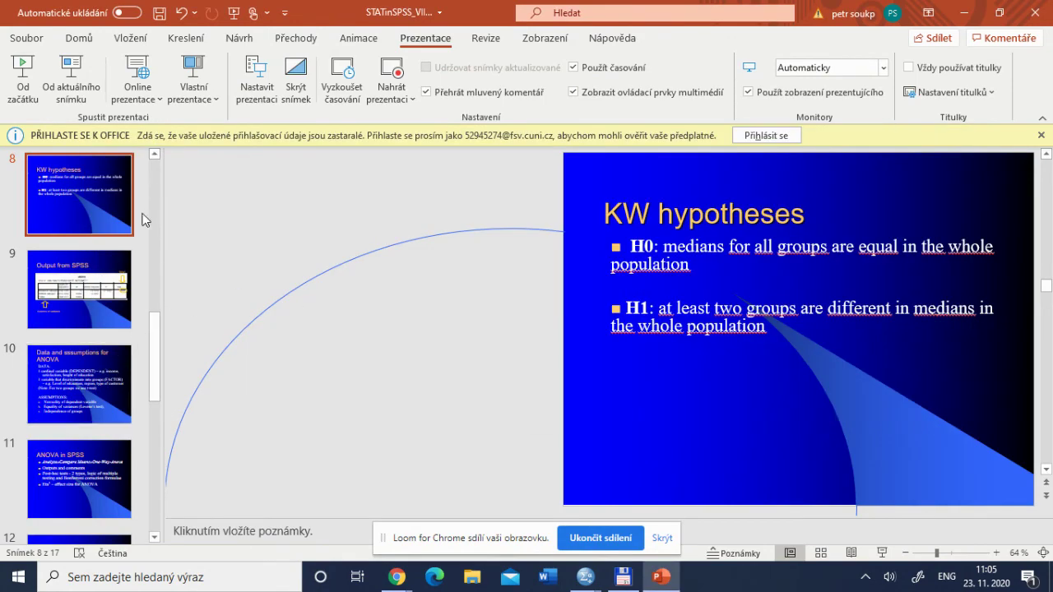
{"action": "left_click_drag", "start_coordinate": [153, 336], "coordinate": [153, 431]}
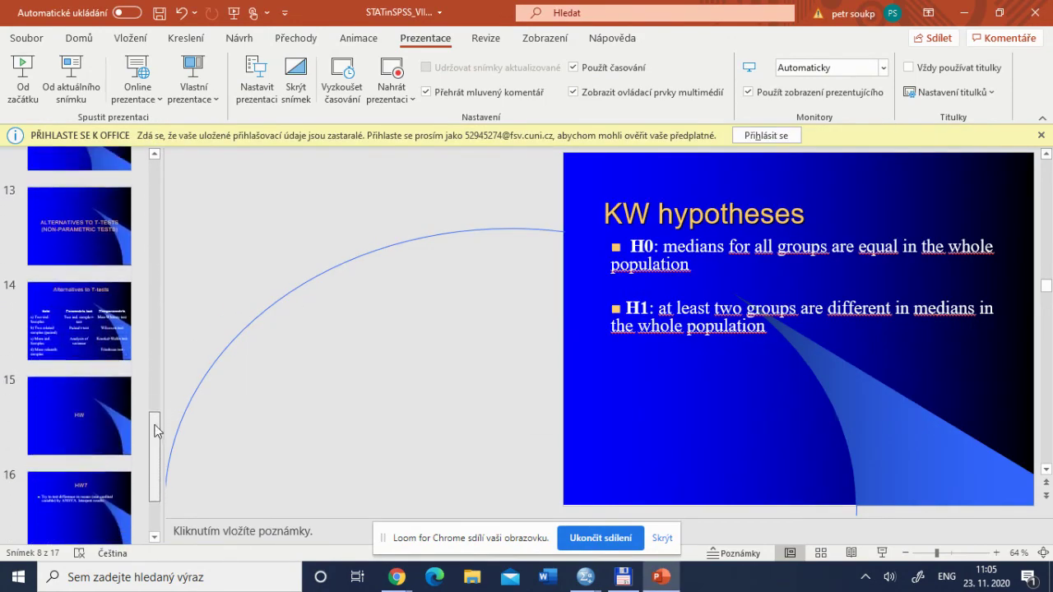
{"action": "left_click", "coordinate": [92, 320]}
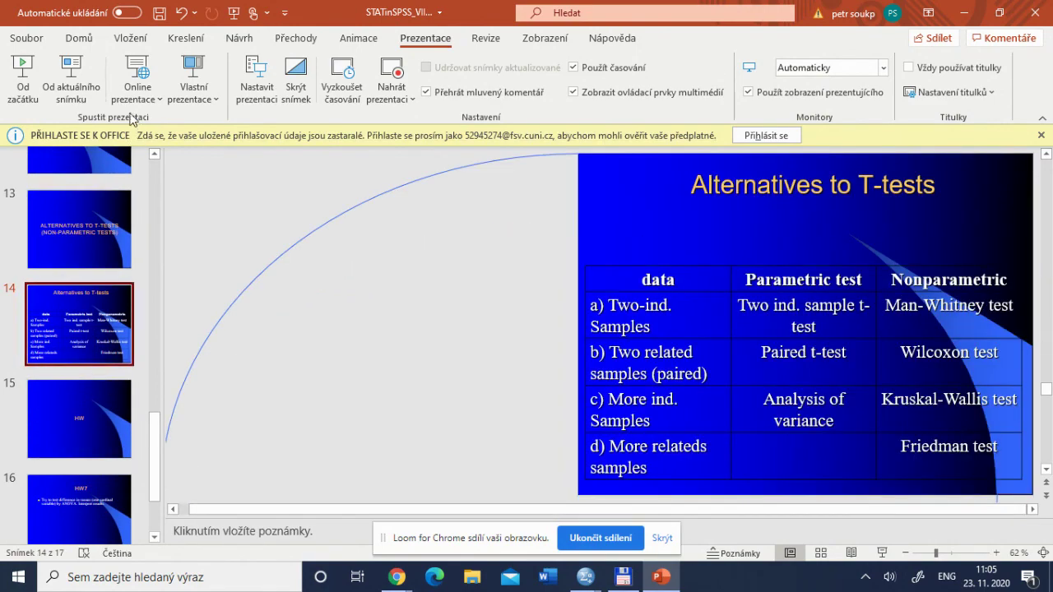